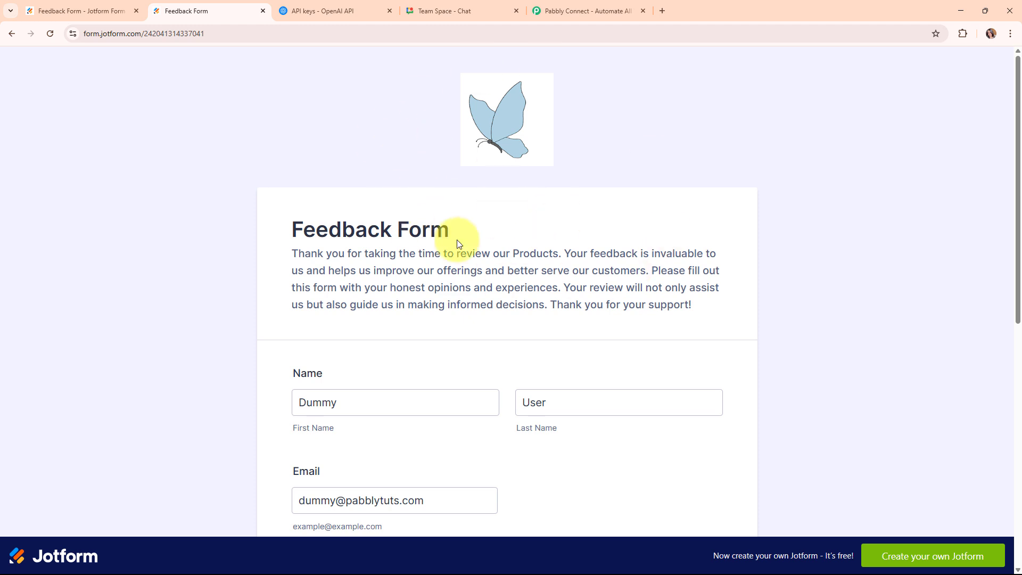
# Step: Review the prefilled Jotform feedback form, including the product rating and overall thoughts, and submit it
pyautogui.click(352, 10)
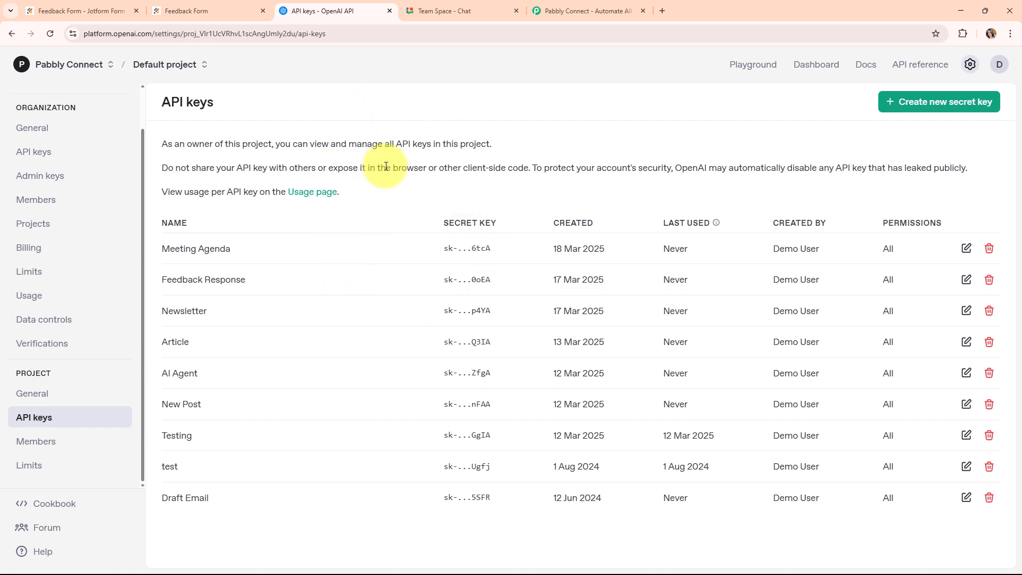
pyautogui.click(417, 8)
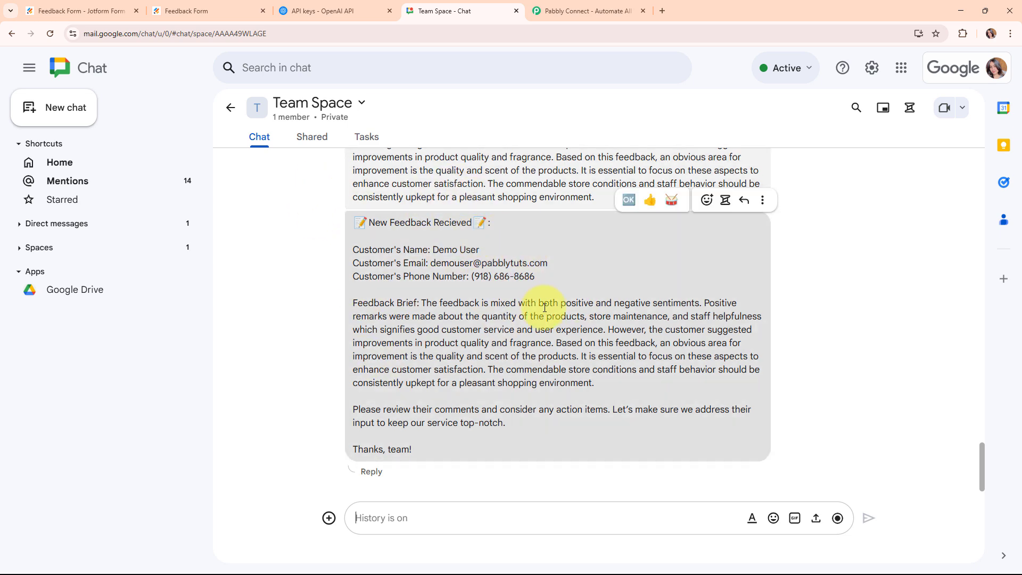
pyautogui.click(226, 8)
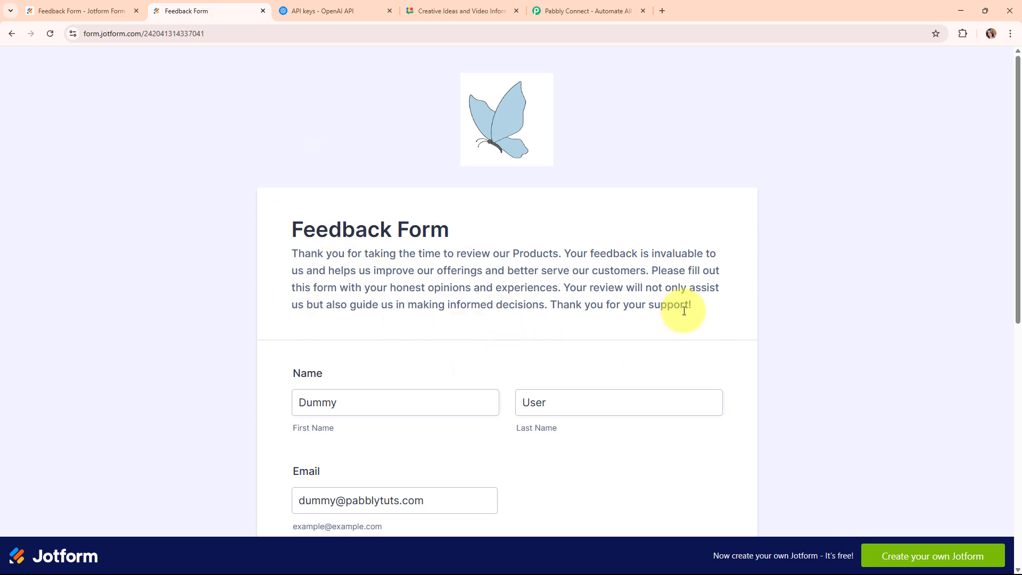
pyautogui.scroll(-4, 732, 337)
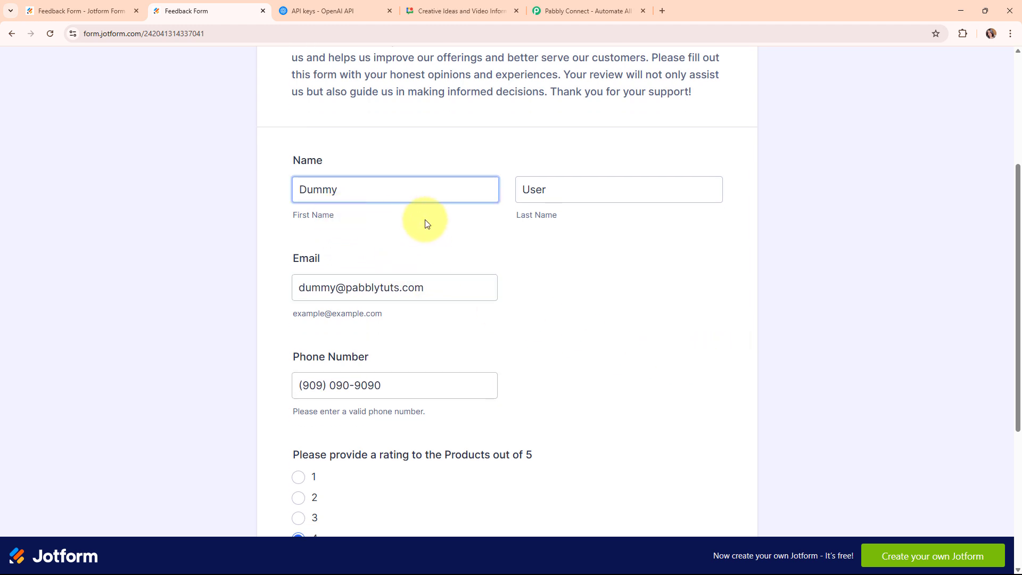
pyautogui.scroll(-2, 549, 296)
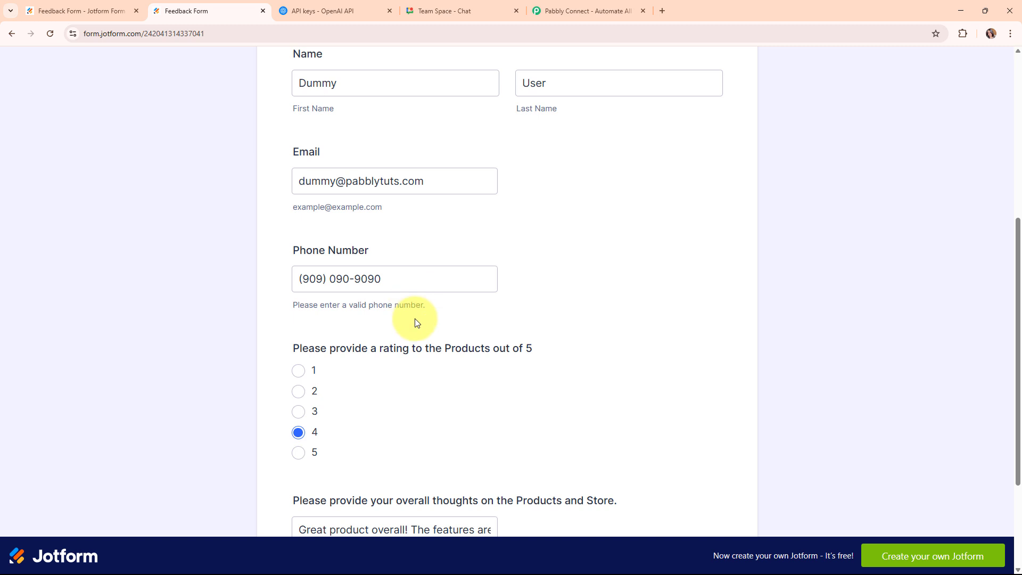
pyautogui.scroll(-2, 415, 319)
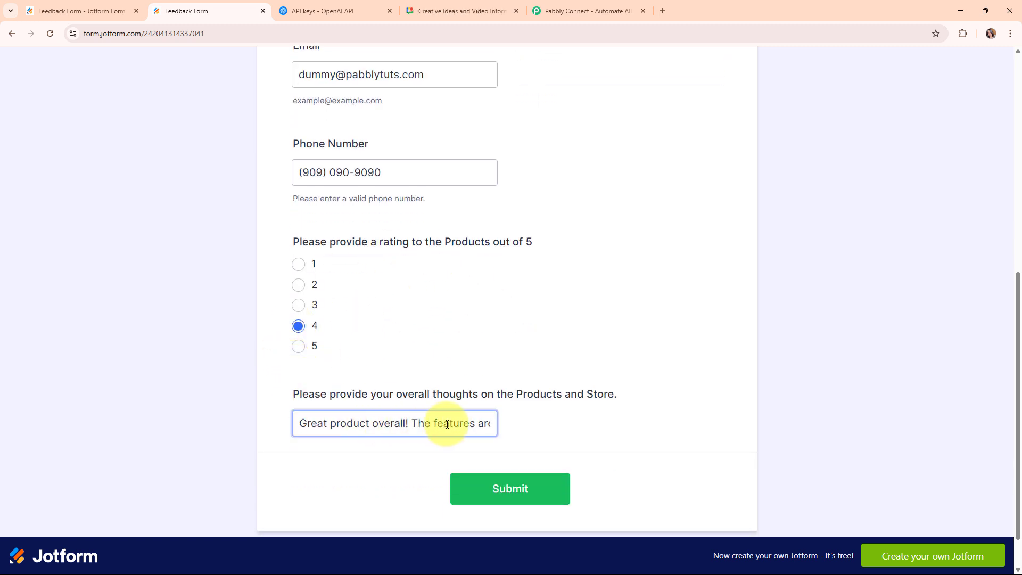
pyautogui.scroll(-1, 527, 415)
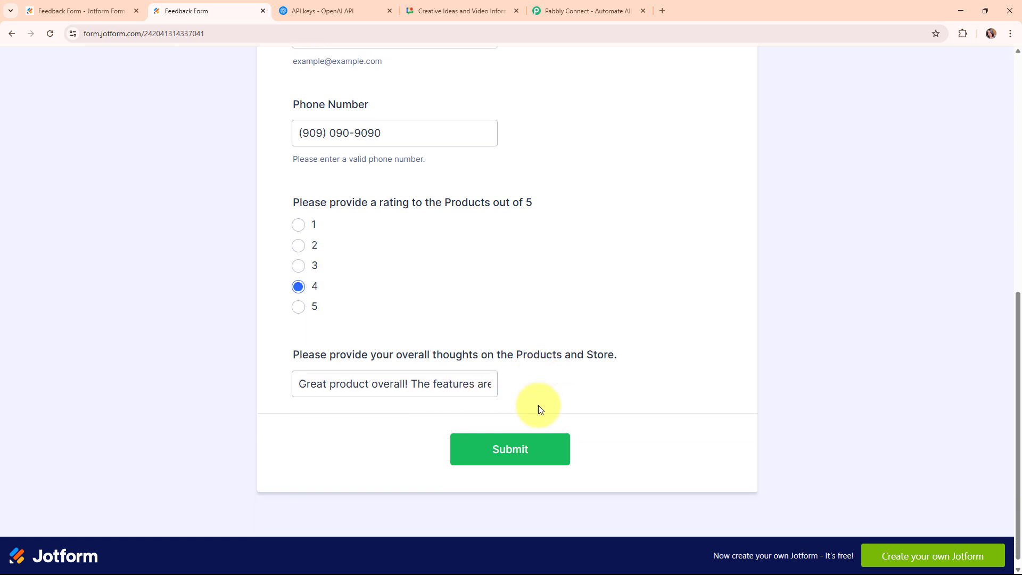
pyautogui.click(535, 451)
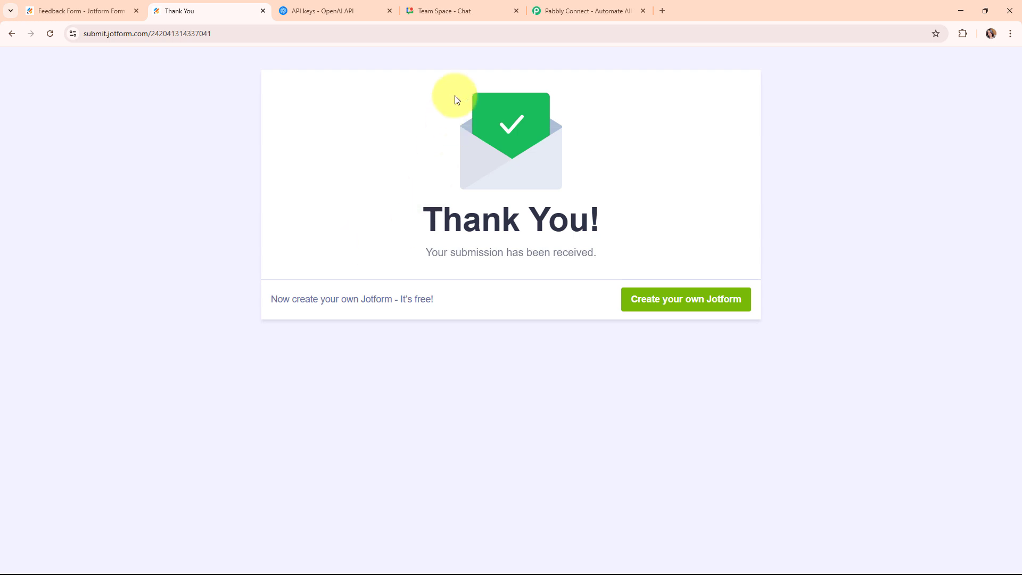
# Step: Check the newest feedback message in the Google Chat Team Space, reading the customer details and the feedback brief
pyautogui.hotkey('ctrl', 'Tab')
pyautogui.hotkey('ctrl', 'Tab')
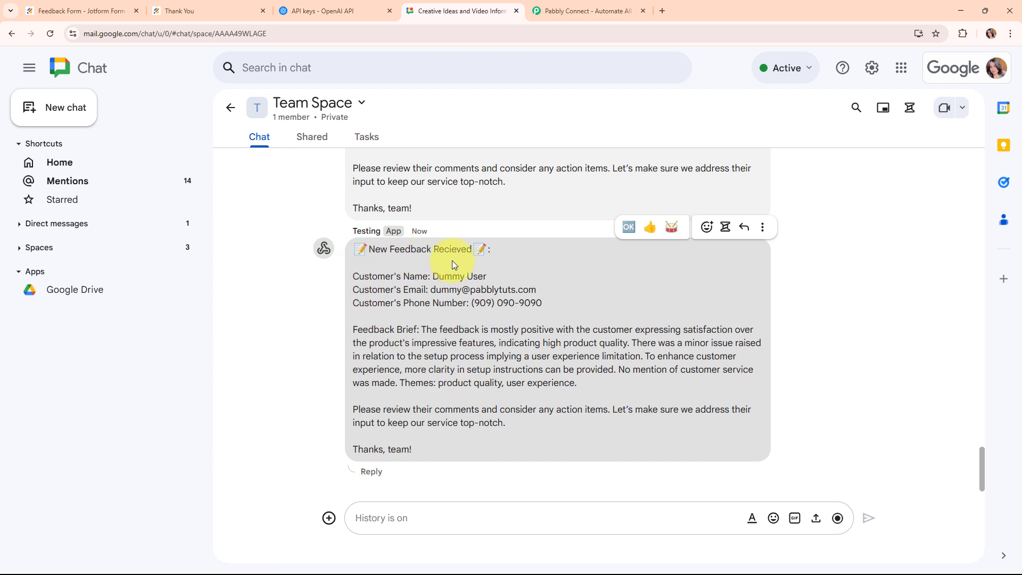
pyautogui.moveTo(431, 278); pyautogui.dragTo(595, 303)
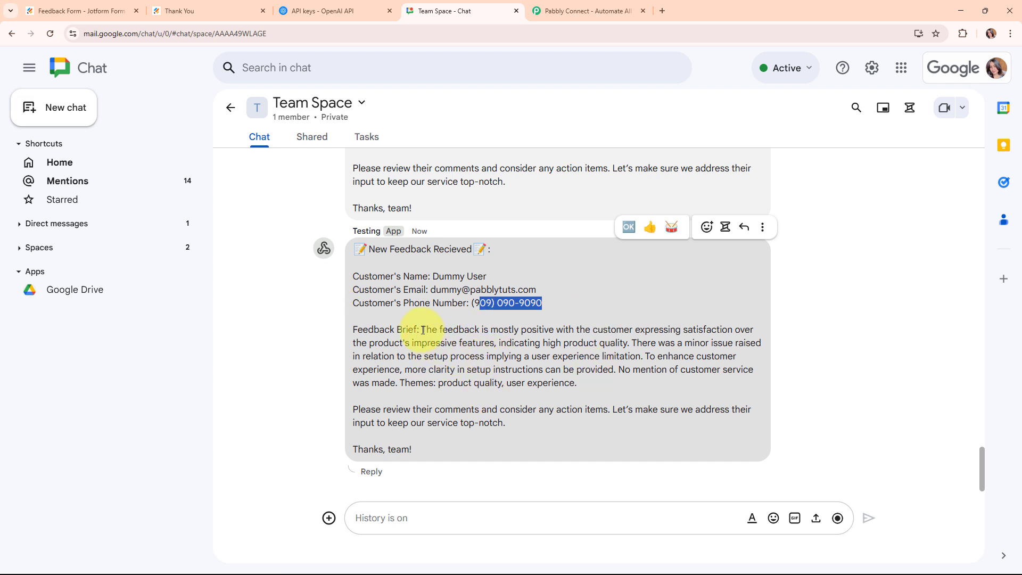
pyautogui.moveTo(422, 330); pyautogui.dragTo(611, 390)
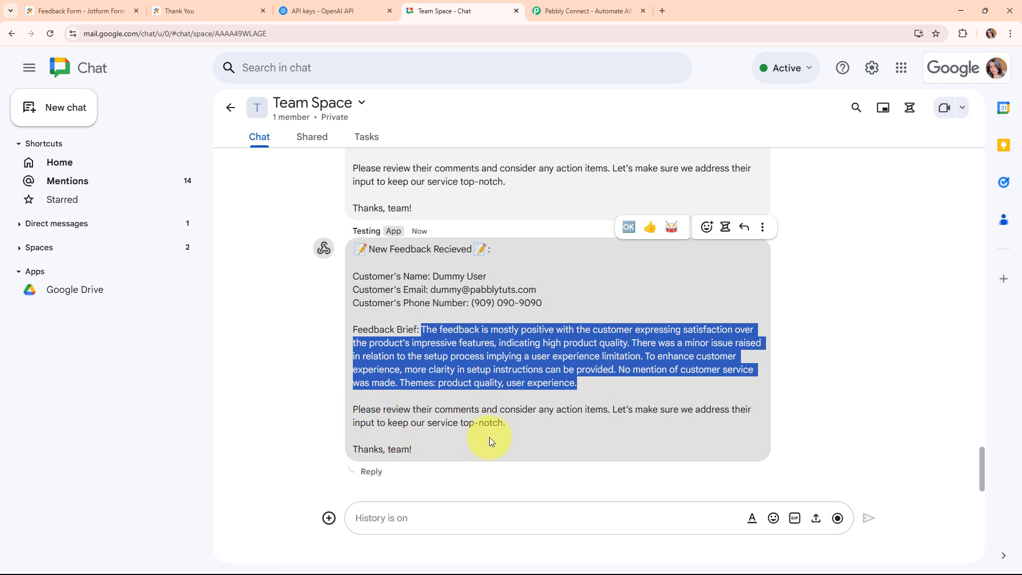
pyautogui.click(494, 415)
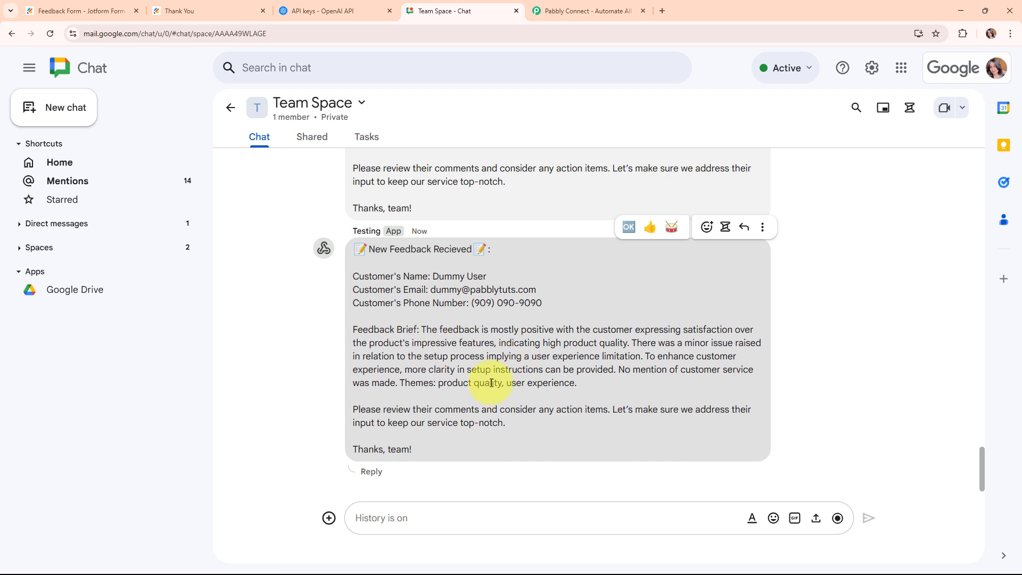
pyautogui.moveTo(425, 331); pyautogui.dragTo(626, 392)
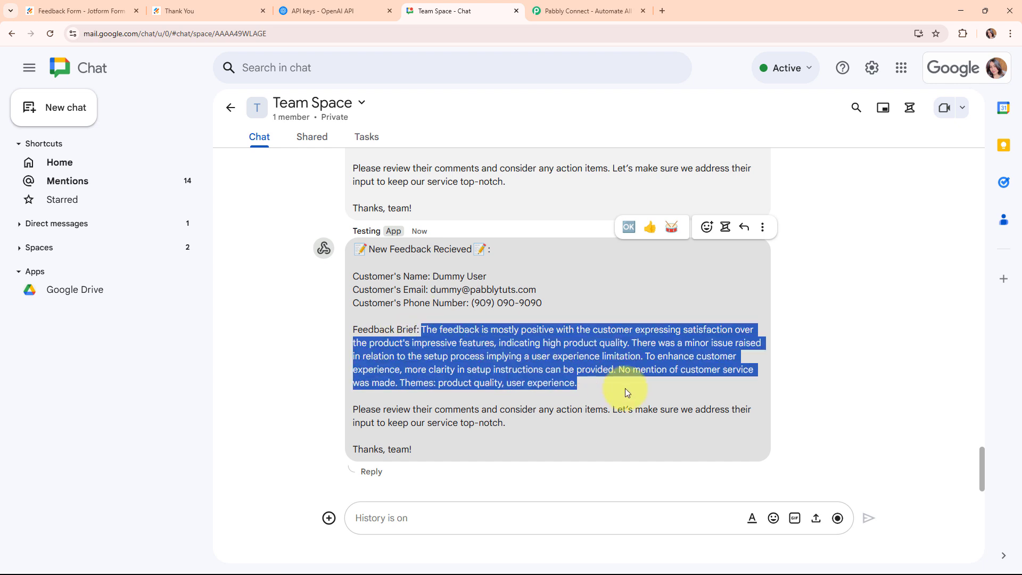
pyautogui.click(625, 392)
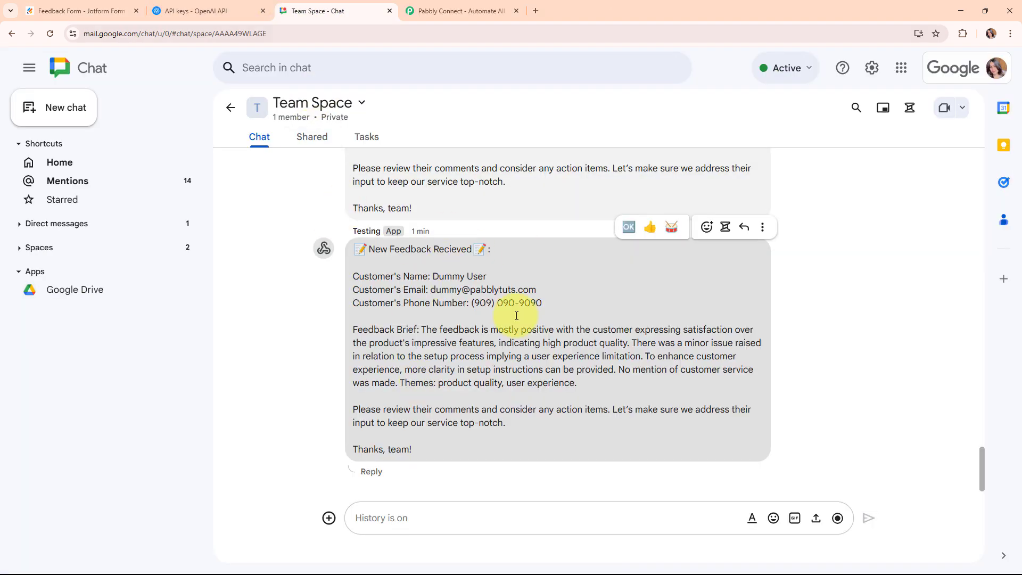
pyautogui.click(37, 7)
pyautogui.click(216, 11)
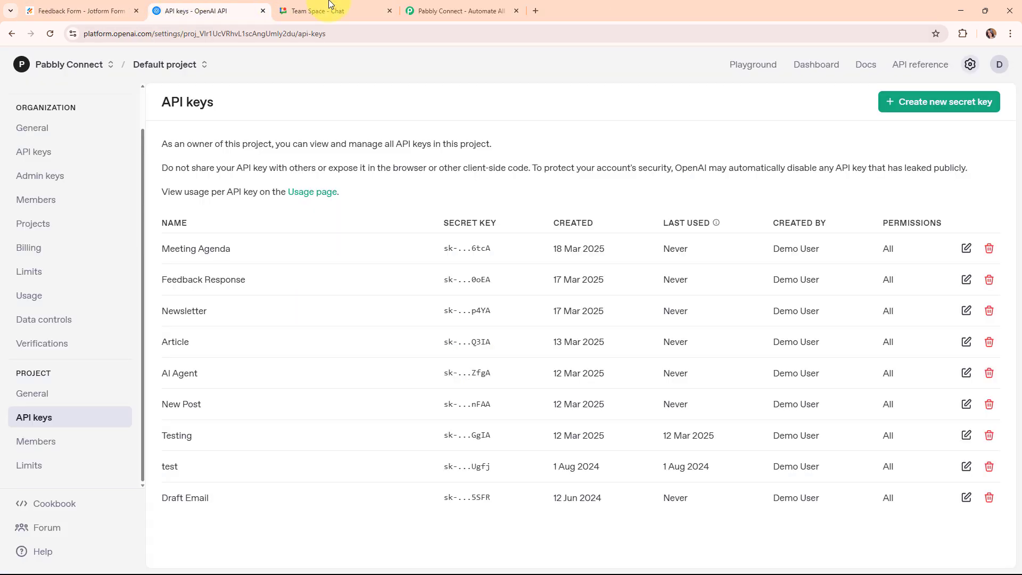
pyautogui.click(333, 6)
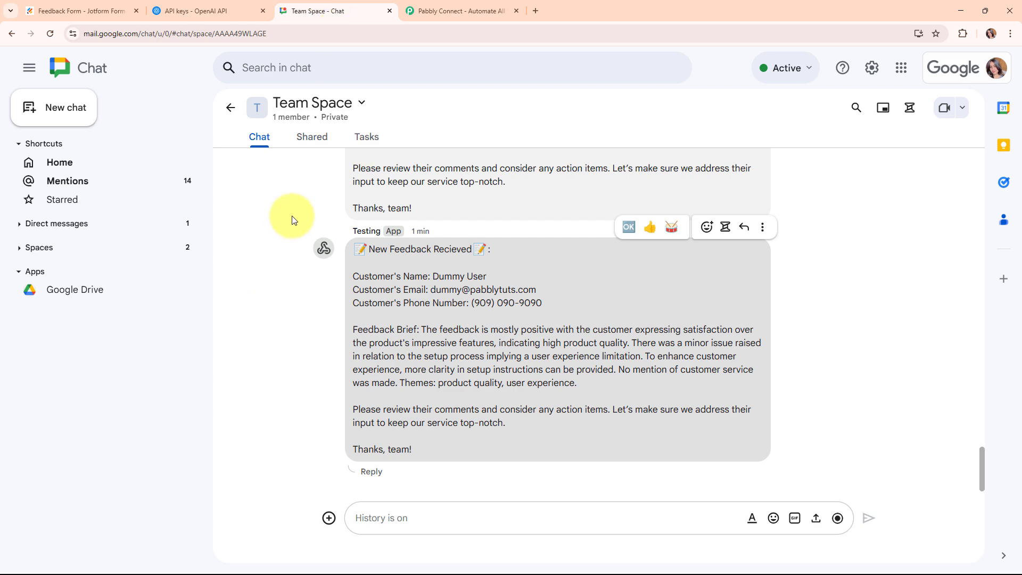
# Step: Switch to the Pabbly Connect website, sign in to the account and open the Pabbly Connect dashboard
pyautogui.click(412, 5)
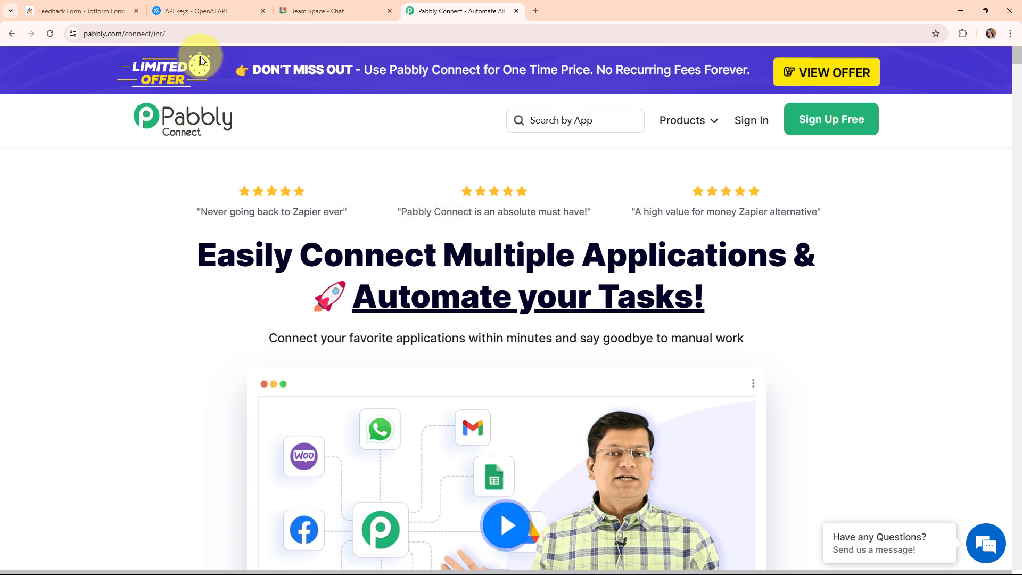
pyautogui.click(202, 36)
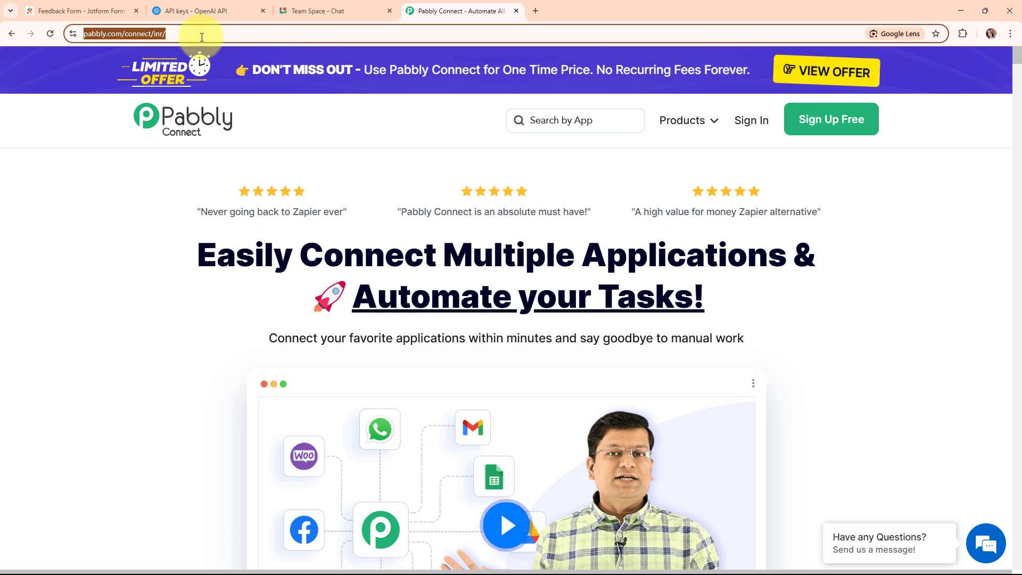
pyautogui.click(173, 243)
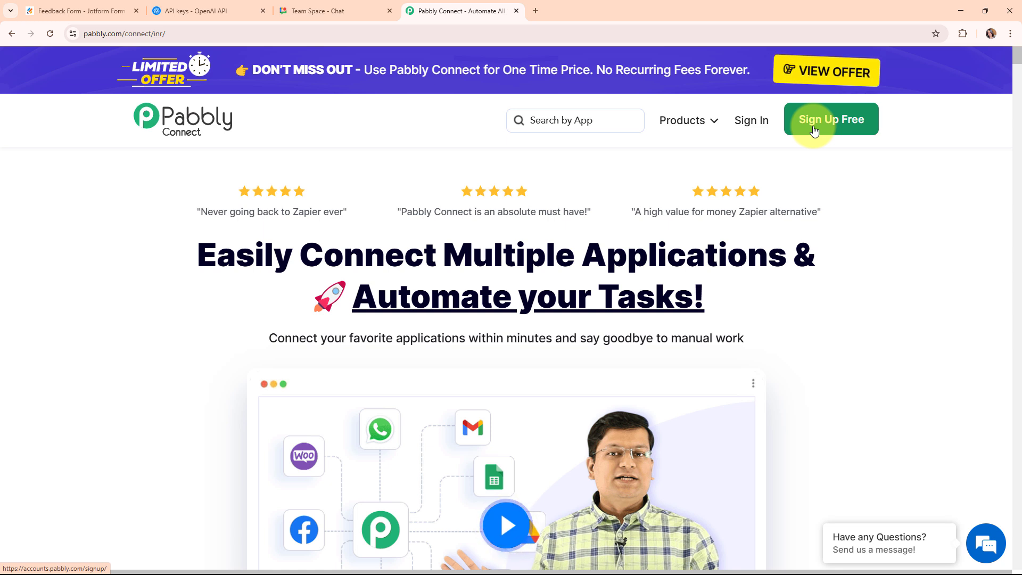
pyautogui.click(750, 130)
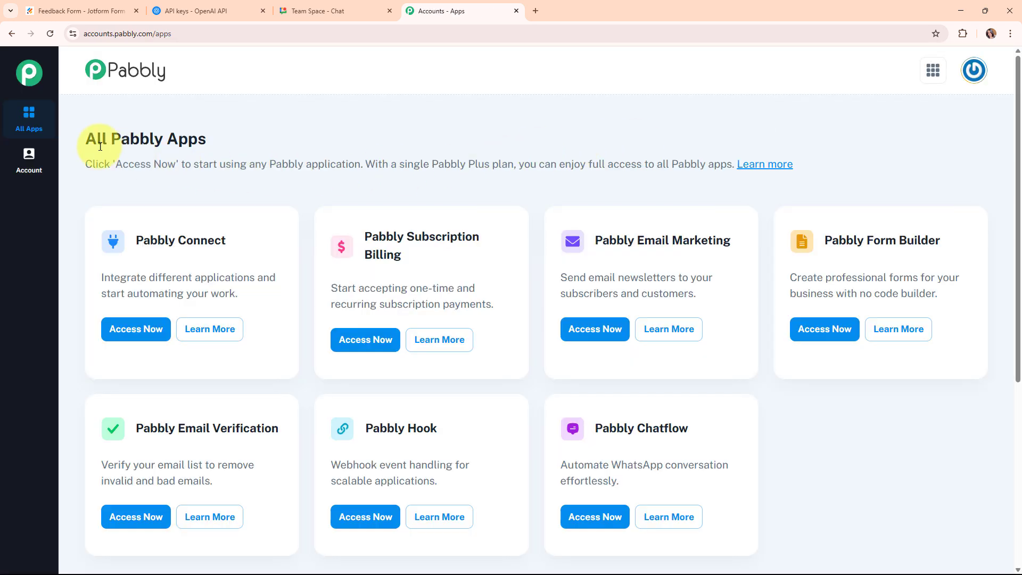
pyautogui.moveTo(85, 139); pyautogui.dragTo(238, 149)
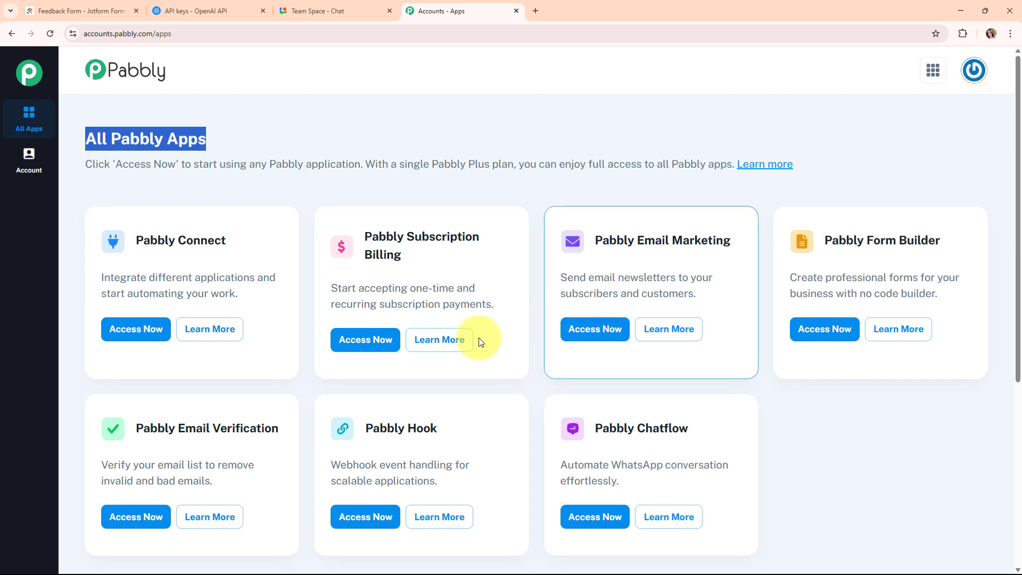
pyautogui.click(136, 329)
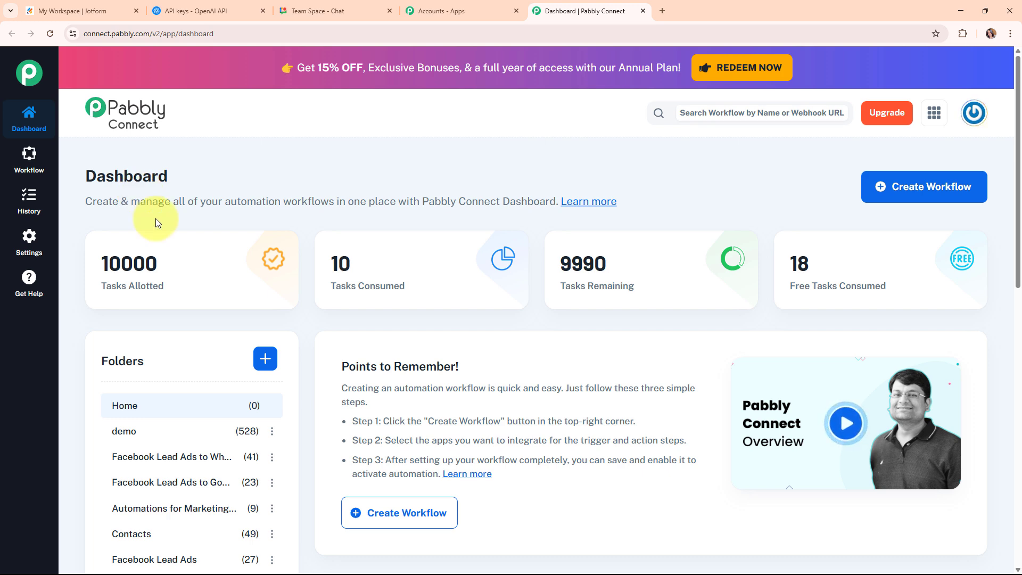
# Step: Set up a new workflow named "Create an Automated Feedback System using AI Agent" in the Automations folder
pyautogui.click(923, 187)
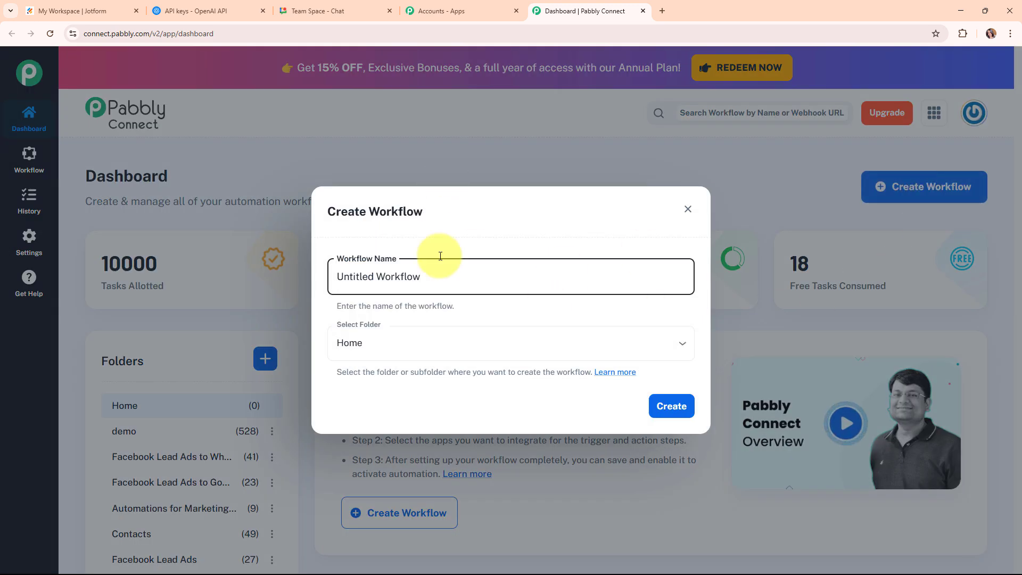
pyautogui.moveTo(429, 277); pyautogui.dragTo(244, 280)
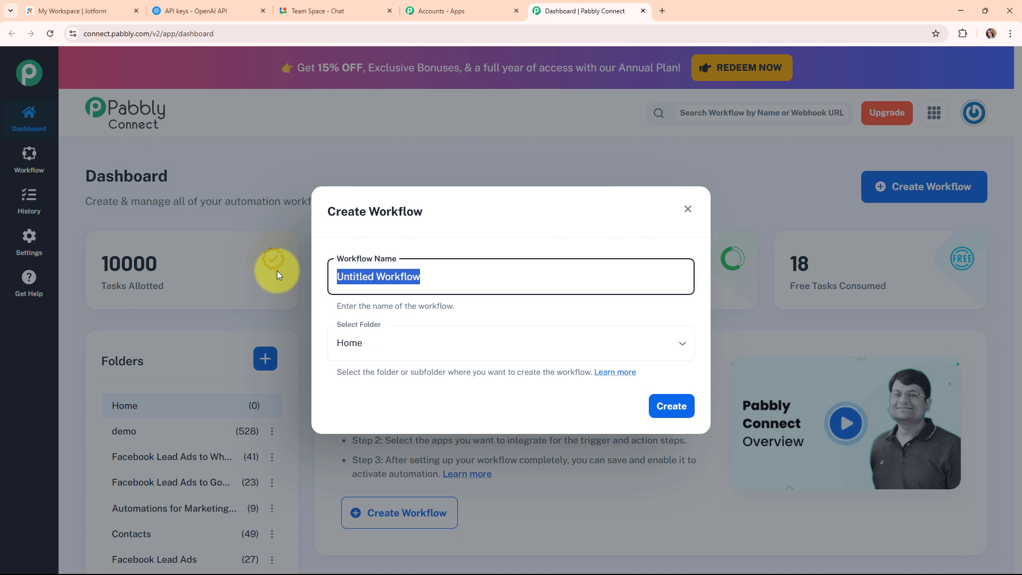
pyautogui.write('Create an Automated Feedback System using AI Agent')
pyautogui.moveTo(339, 275); pyautogui.dragTo(601, 284)
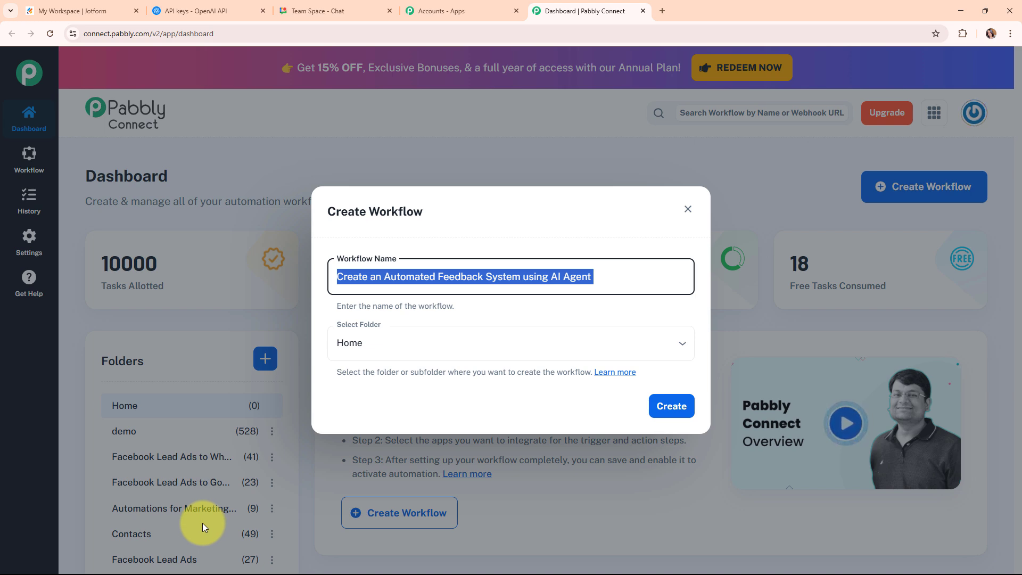
pyautogui.click(555, 338)
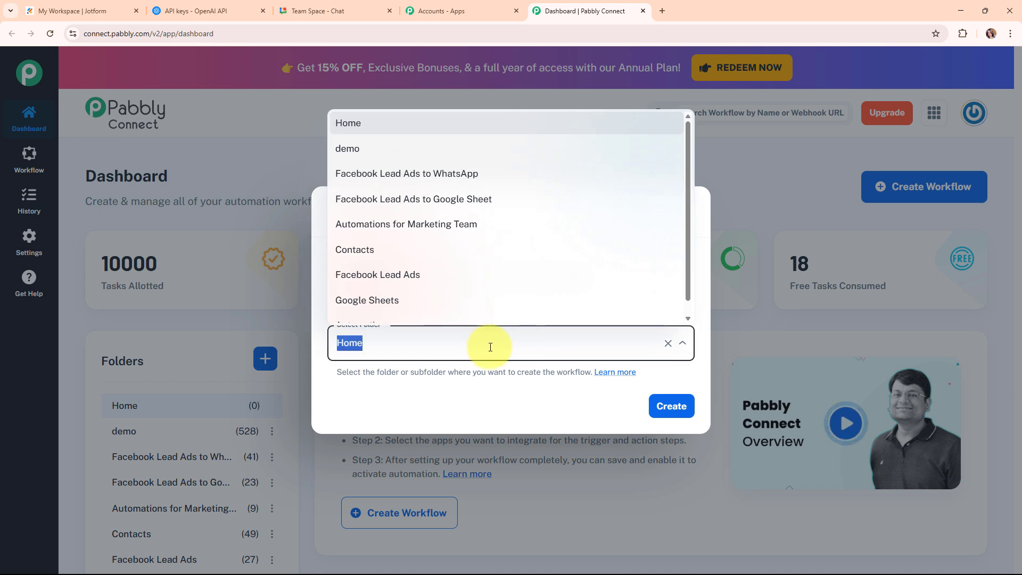
pyautogui.scroll(-1, 433, 287)
pyautogui.click(437, 305)
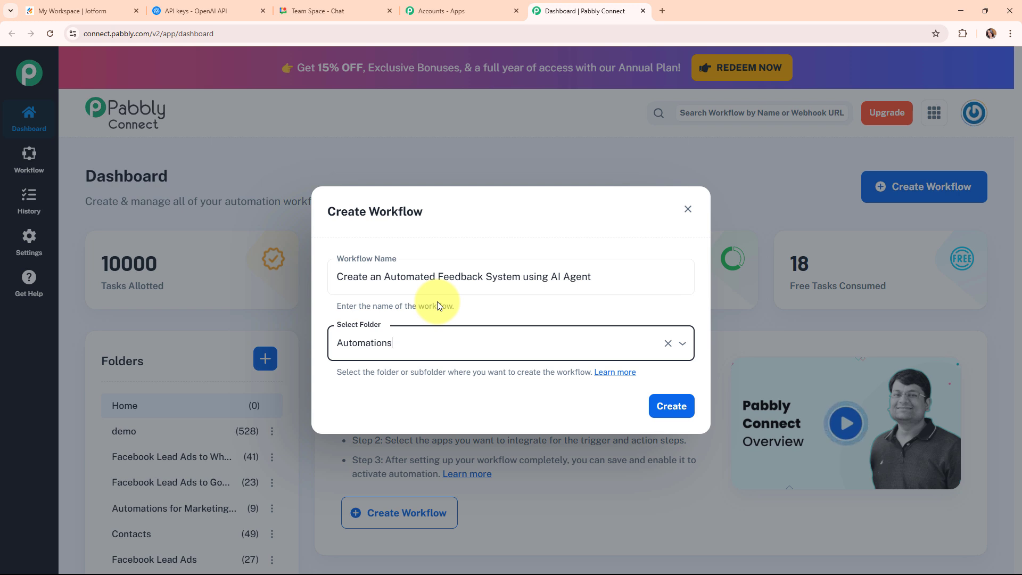
# Step: Look through the Pabbly support article about workflow folders and return to the workflow setup
pyautogui.click(615, 372)
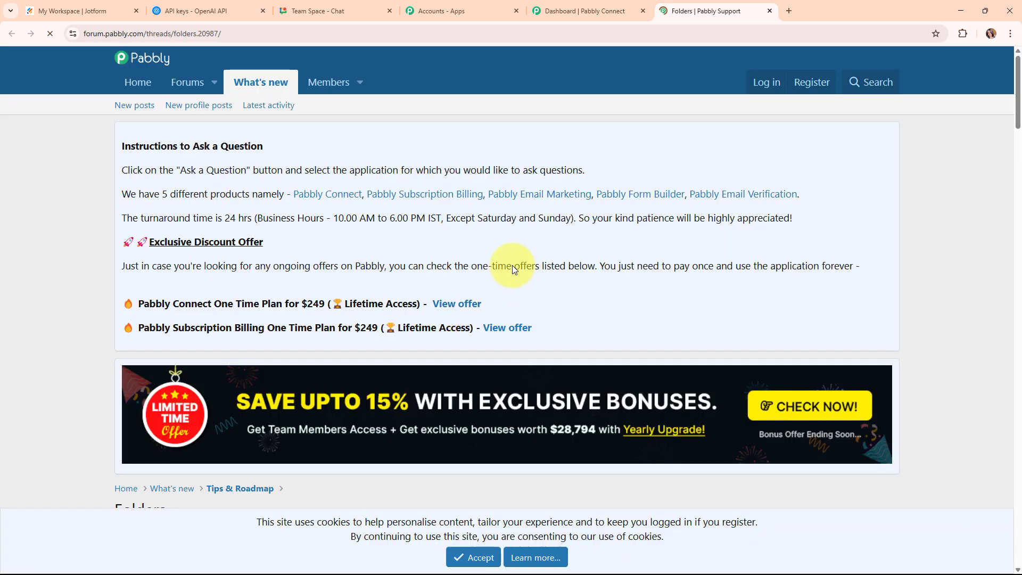
pyautogui.scroll(-10, 525, 247)
pyautogui.scroll(-10, 525, 248)
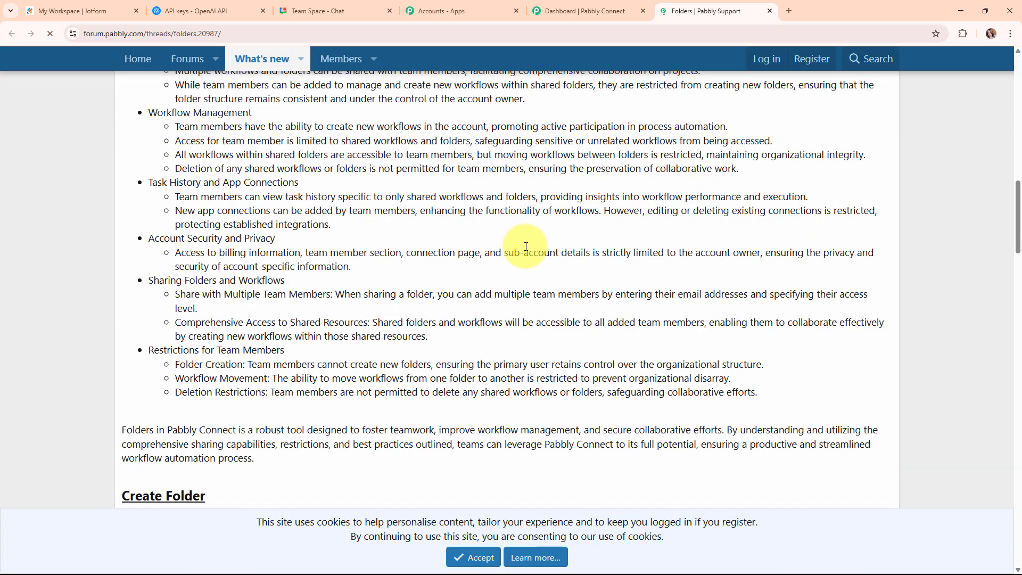
pyautogui.scroll(20, 525, 247)
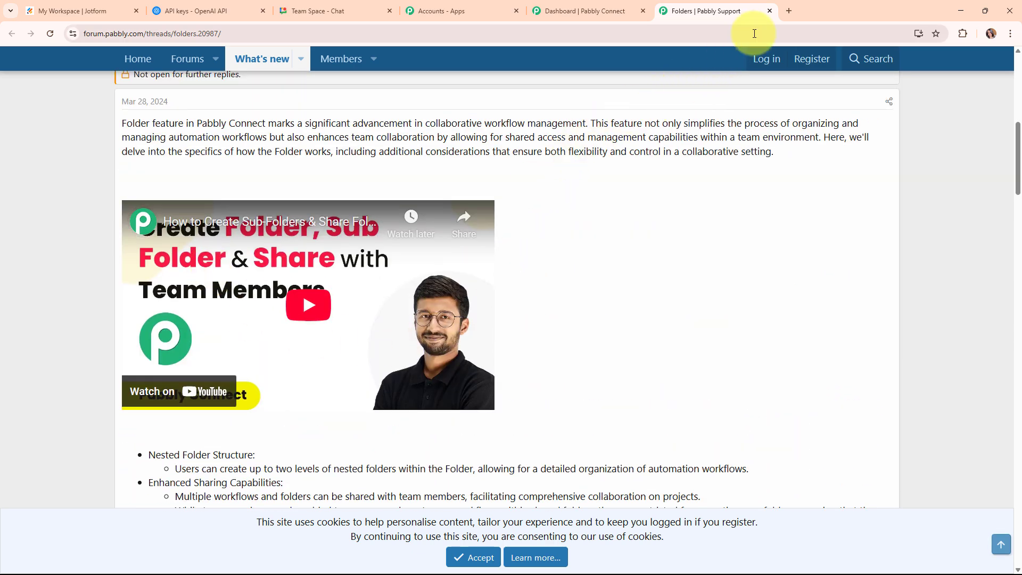
pyautogui.click(770, 11)
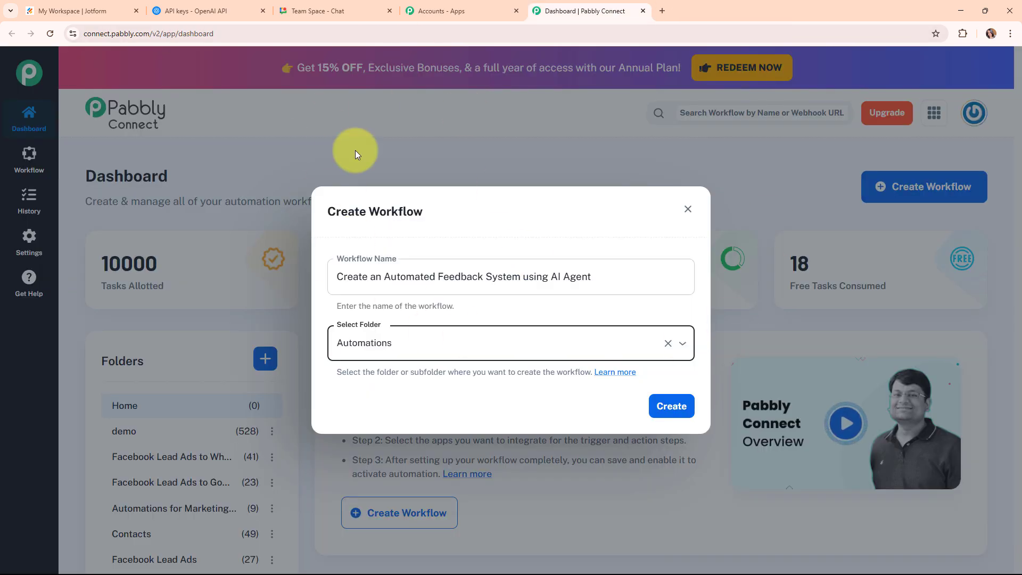
# Step: Create the workflow in the chosen folder and collapse its trigger step to view the trigger and action overview
pyautogui.click(671, 407)
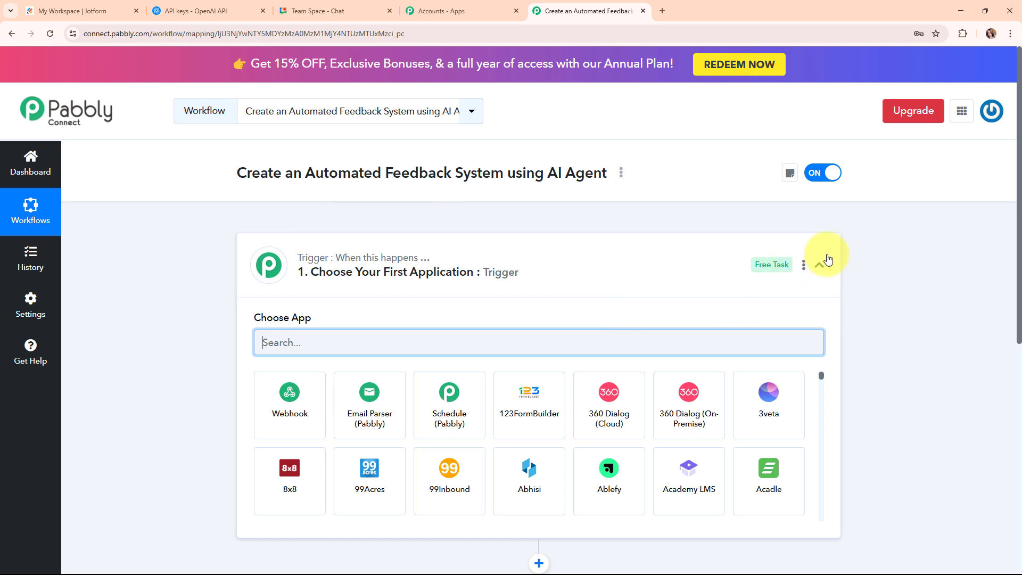
pyautogui.click(820, 265)
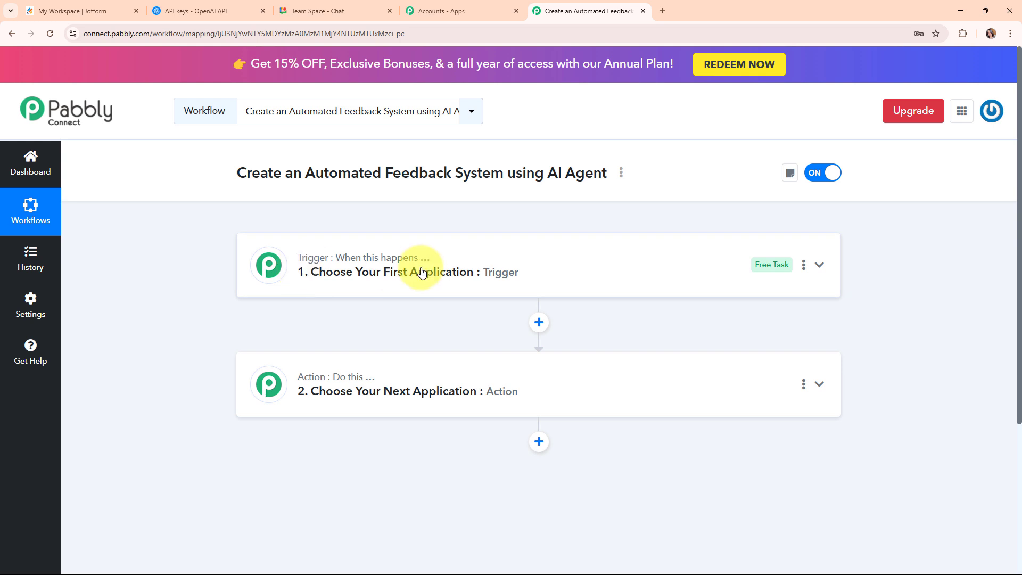
pyautogui.moveTo(375, 383)
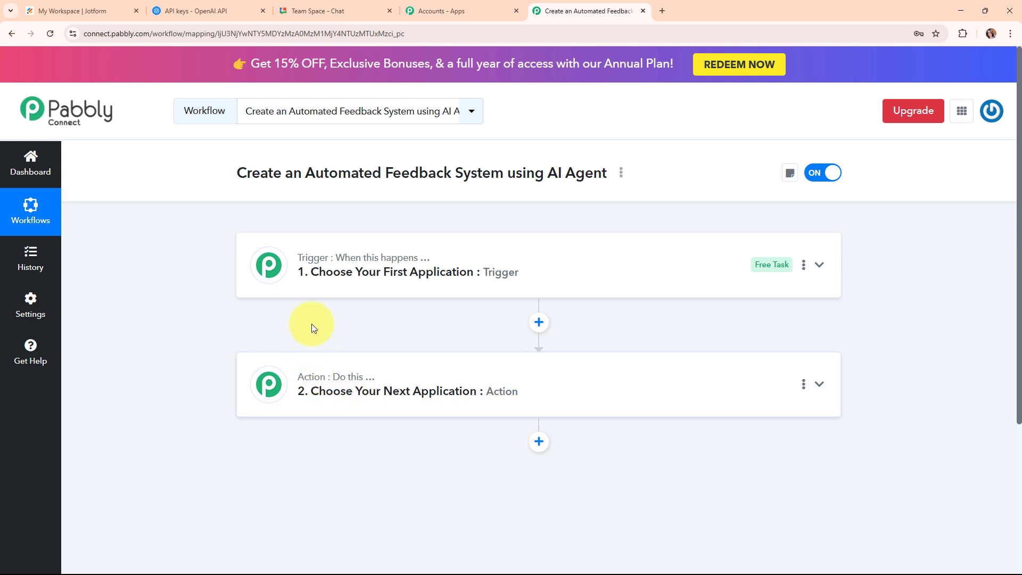
# Step: Set the workflow trigger to the Jotform app with the New Response event
pyautogui.click(631, 257)
pyautogui.click(398, 344)
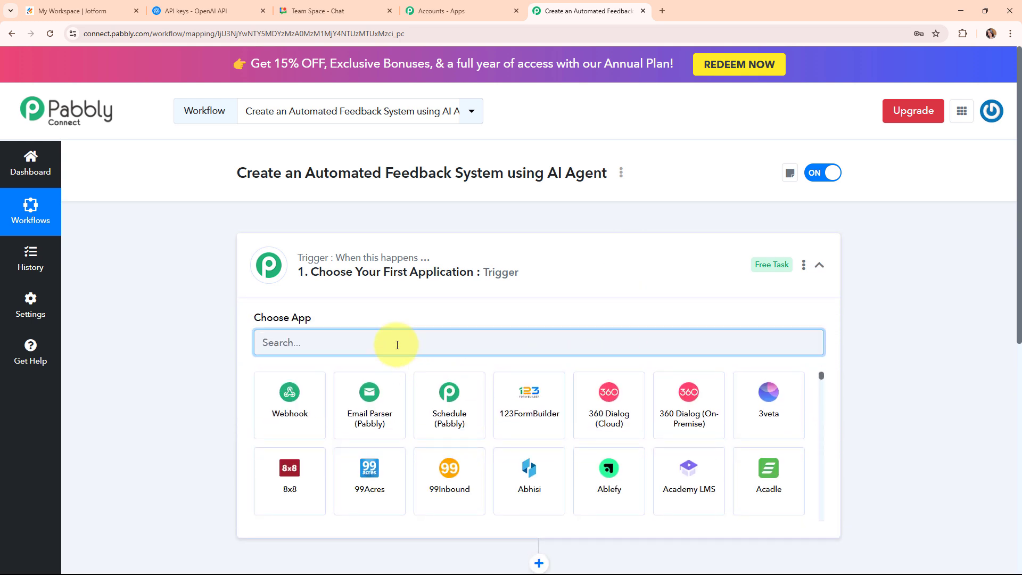
pyautogui.write('jot')
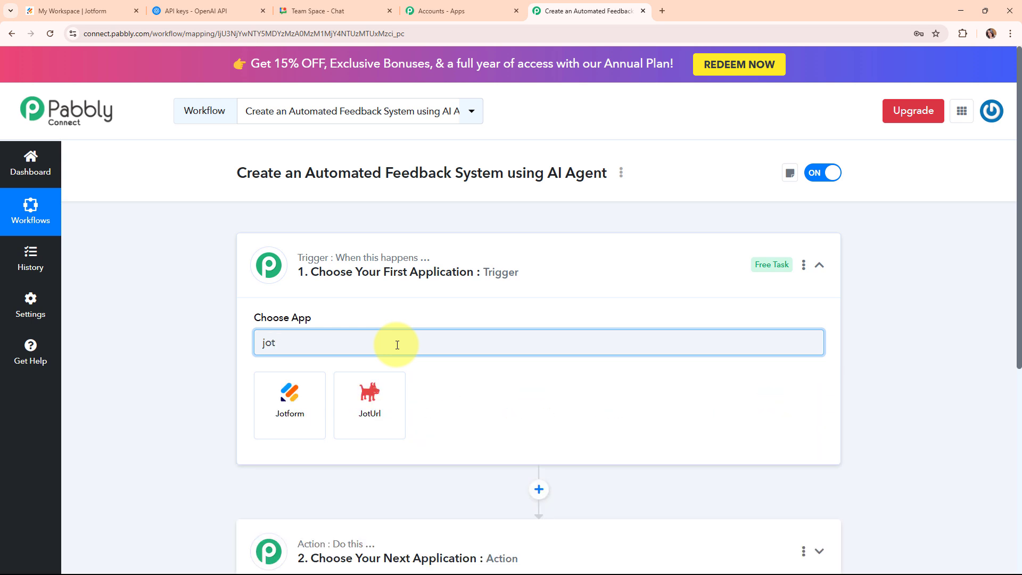
pyautogui.click(289, 409)
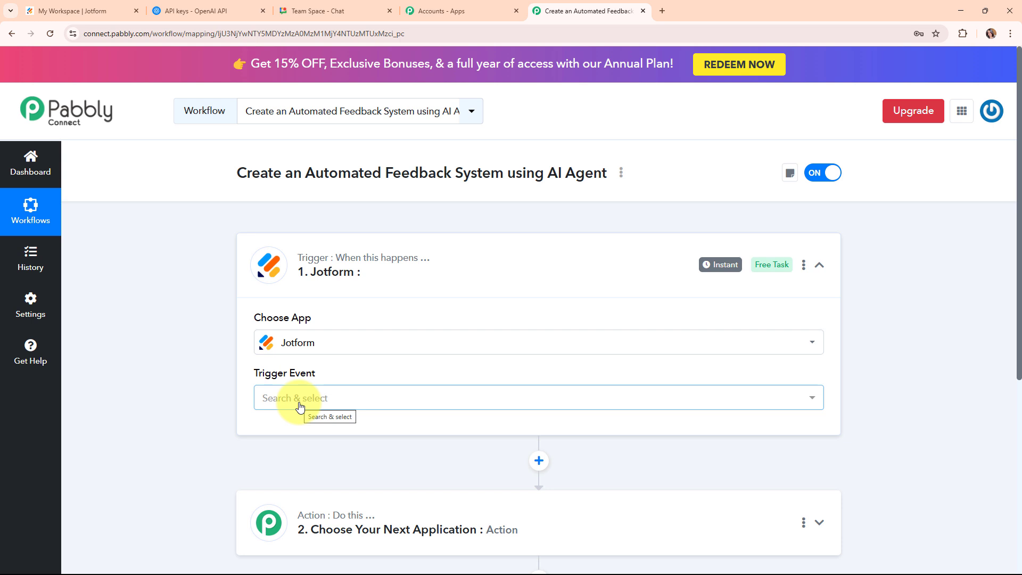
pyautogui.click(331, 397)
pyautogui.click(356, 471)
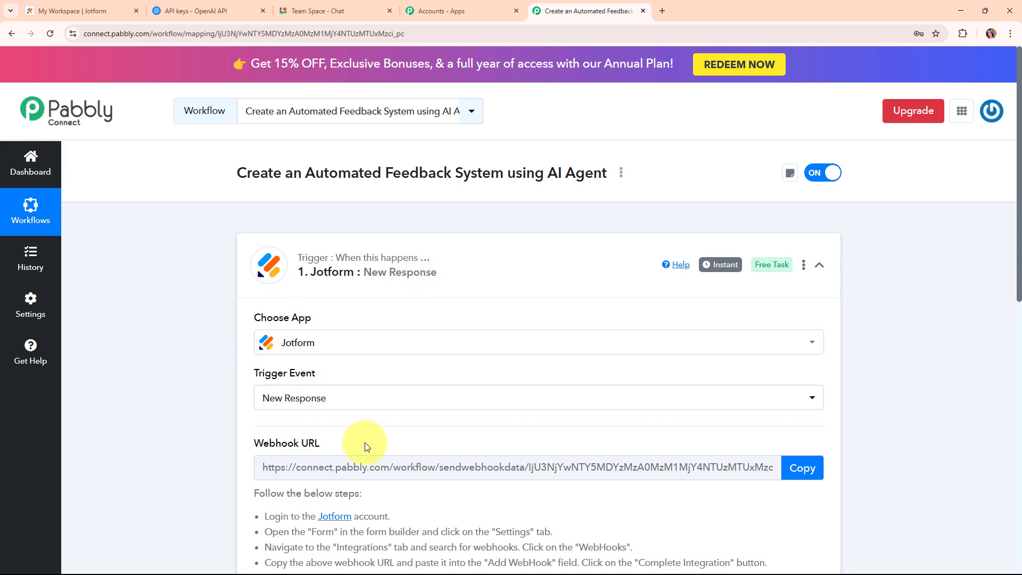
# Step: Read the Jotform webhook setup instructions in the trigger step and copy the webhook URL
pyautogui.scroll(-3, 486, 410)
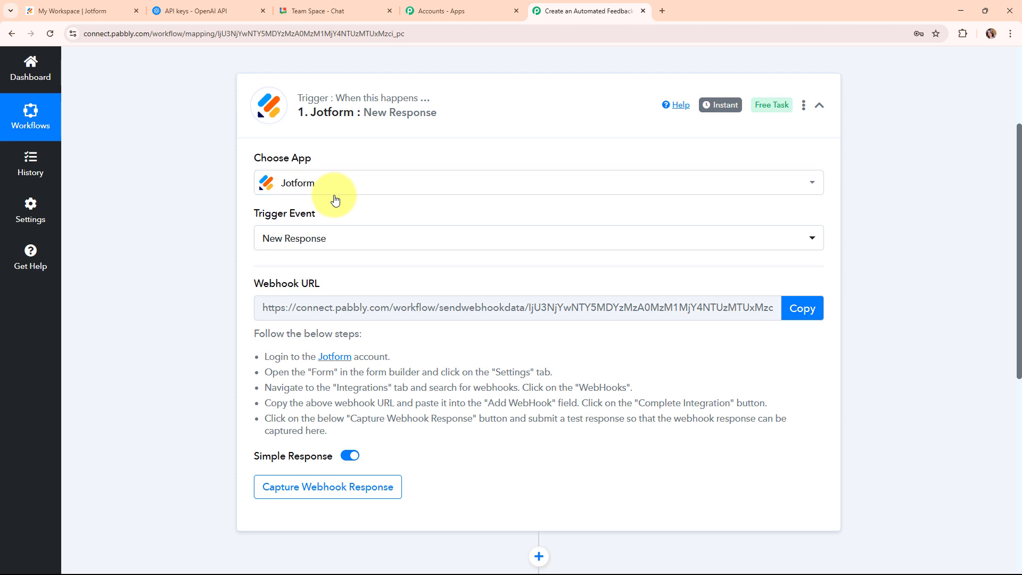
pyautogui.moveTo(256, 211); pyautogui.dragTo(353, 215)
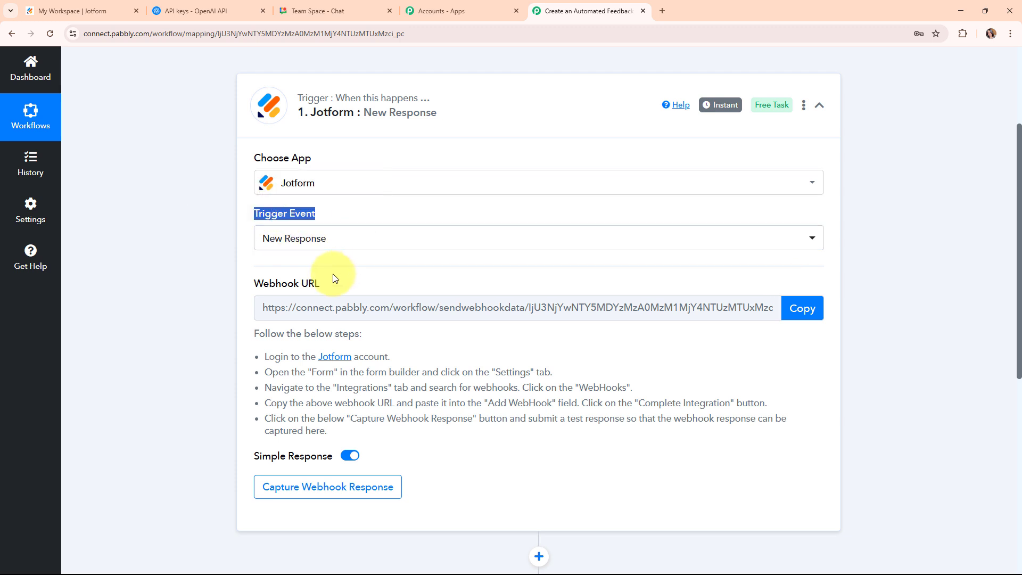
pyautogui.moveTo(240, 284); pyautogui.dragTo(365, 289)
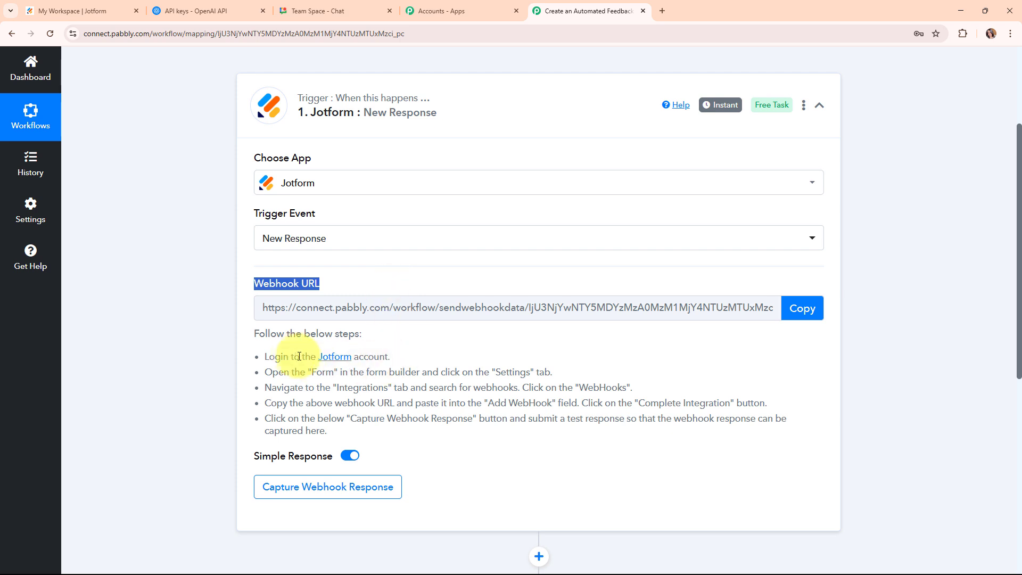
pyautogui.moveTo(263, 355); pyautogui.dragTo(404, 446)
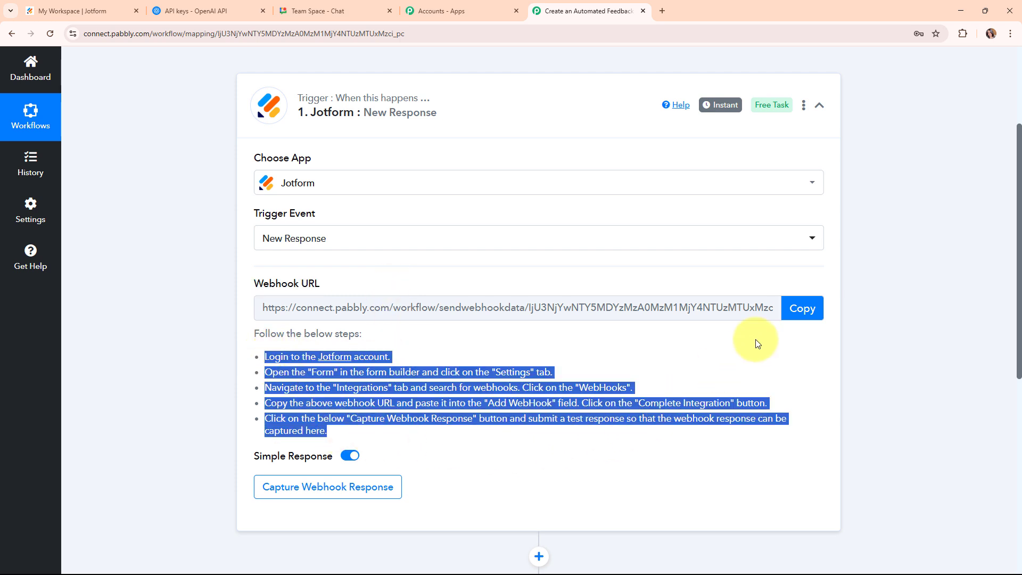
pyautogui.click(791, 308)
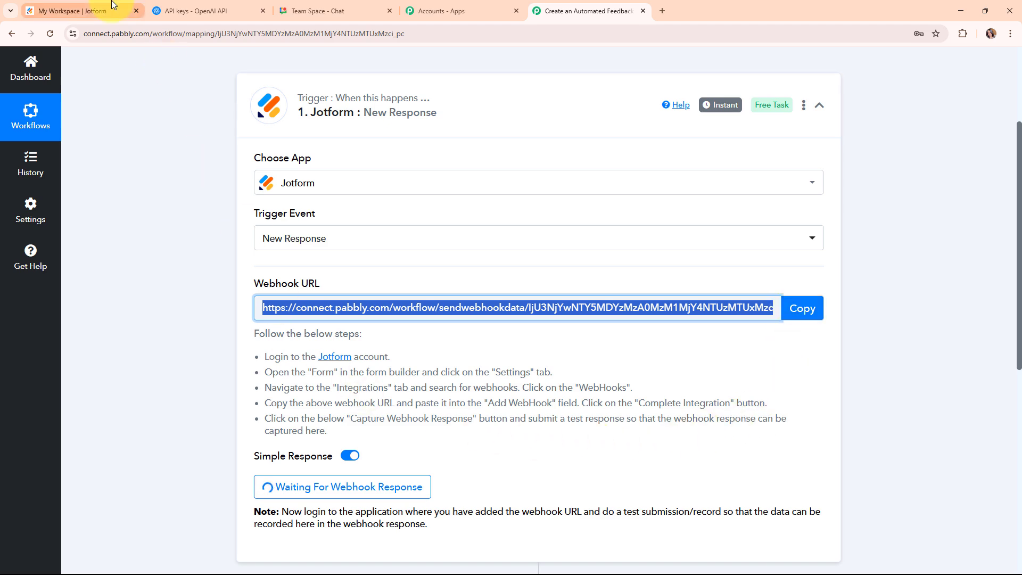
# Step: Switch to Jotform, open the Feedback Form for editing and remove its existing Webhooks integration
pyautogui.click(85, 11)
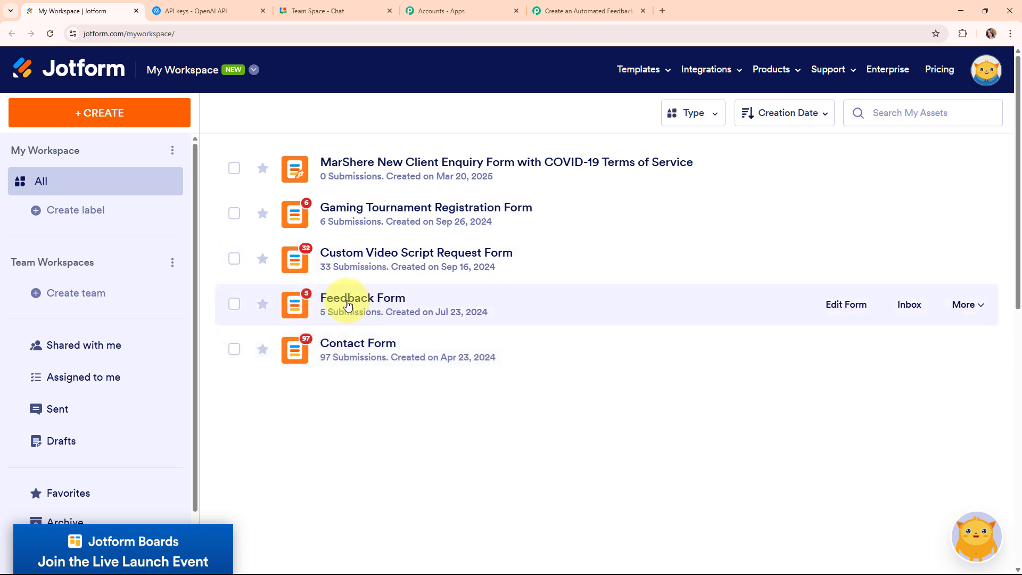
pyautogui.click(824, 305)
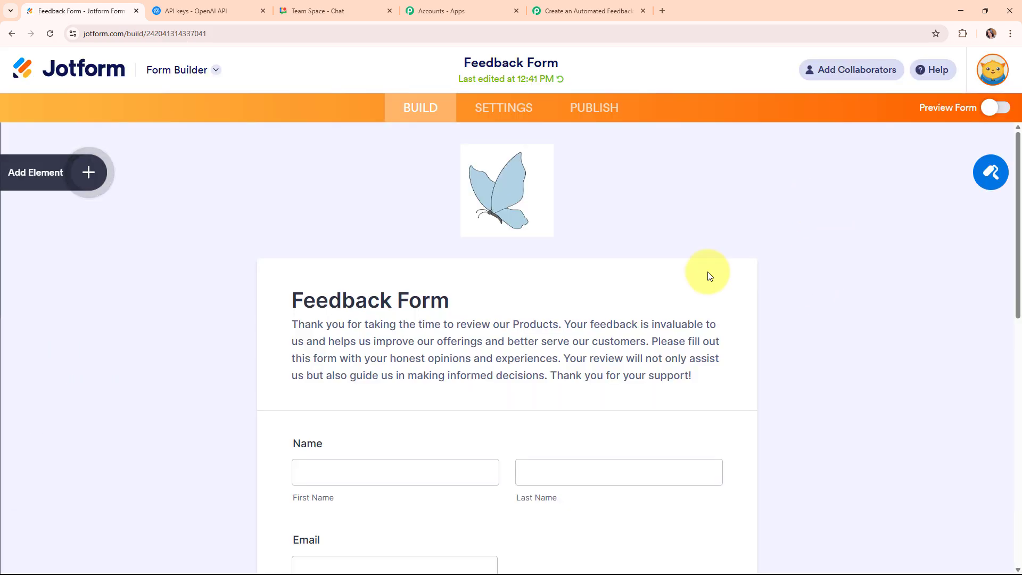
pyautogui.click(531, 113)
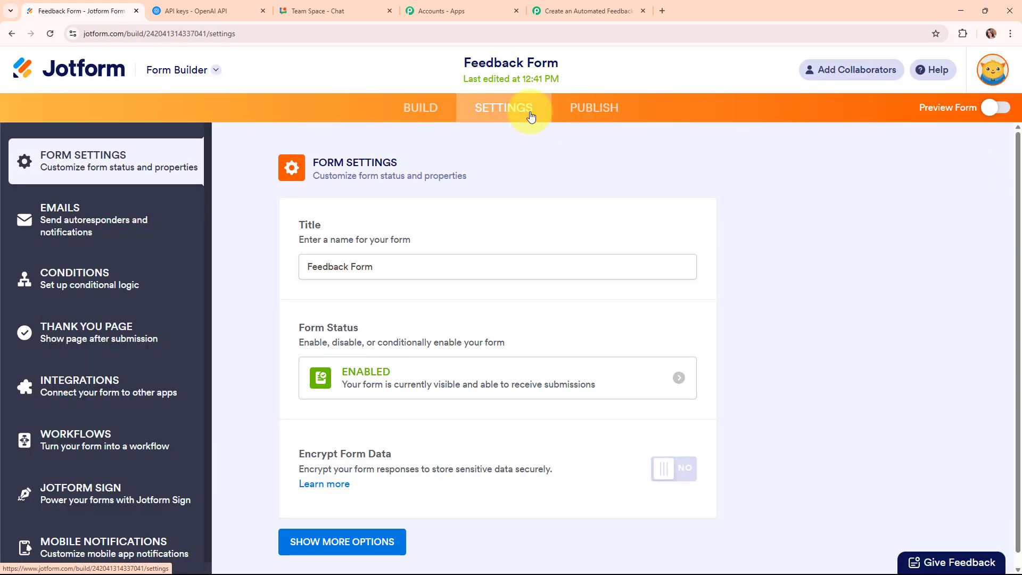
pyautogui.click(48, 382)
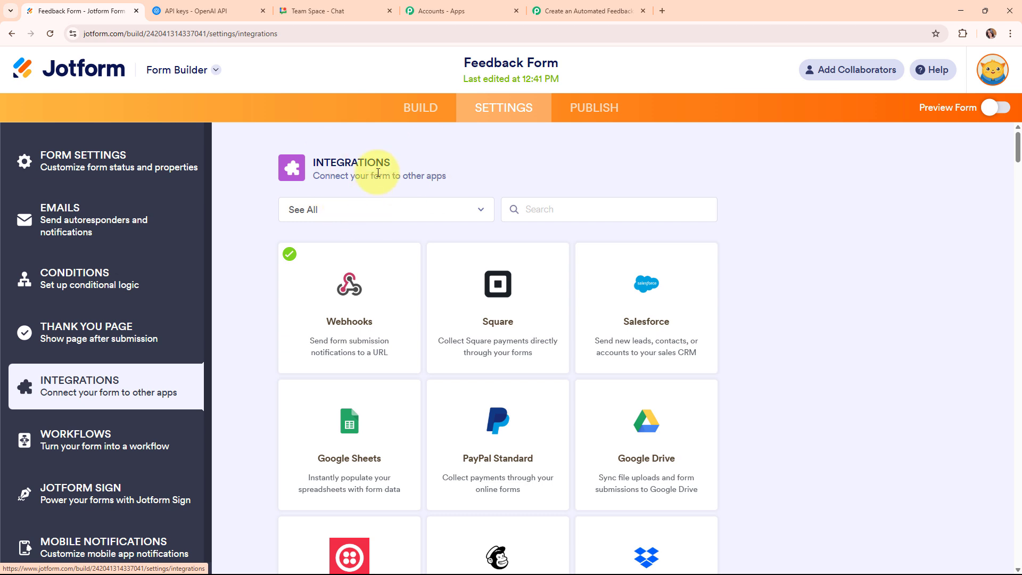
pyautogui.click(349, 302)
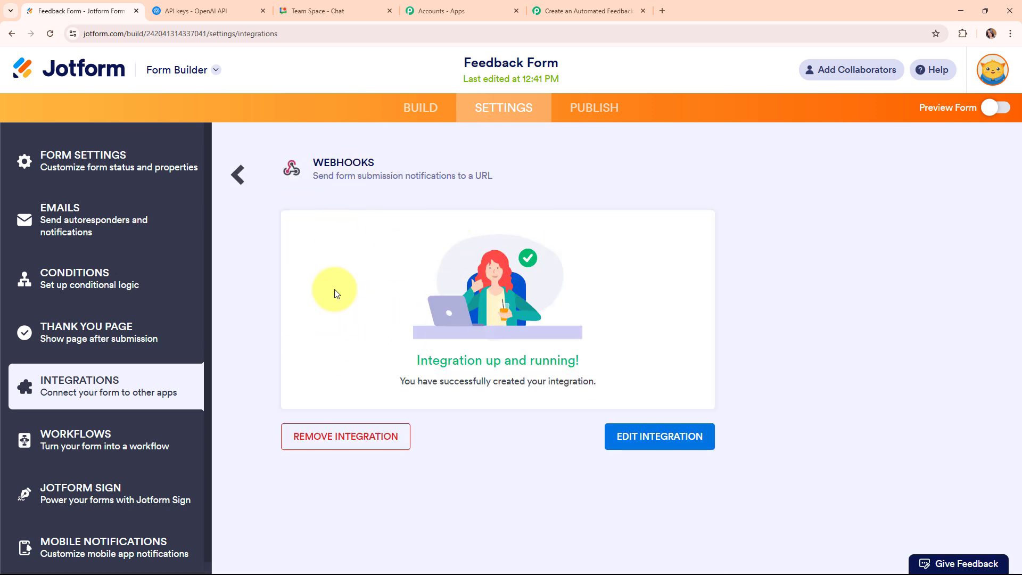
pyautogui.click(330, 433)
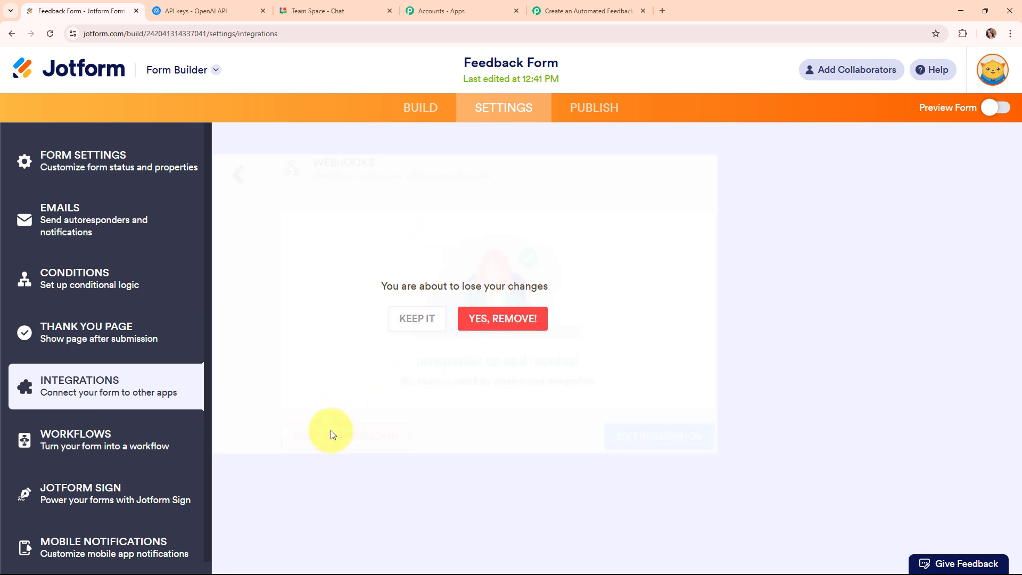
pyautogui.click(531, 321)
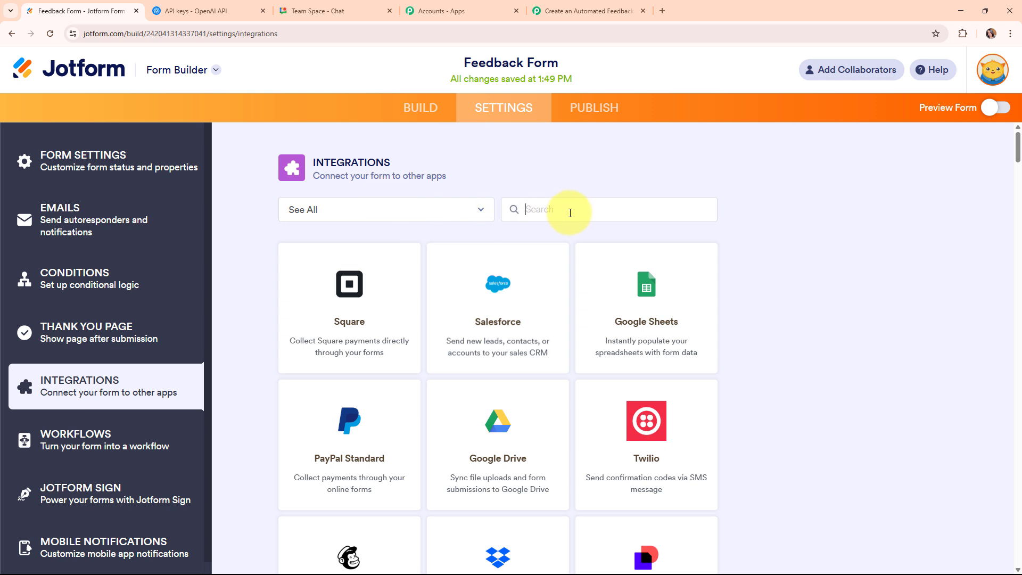
# Step: Add a new Webhooks integration to the Feedback Form using the copied Pabbly webhook URL and finish it
pyautogui.write('we')
pyautogui.click(543, 311)
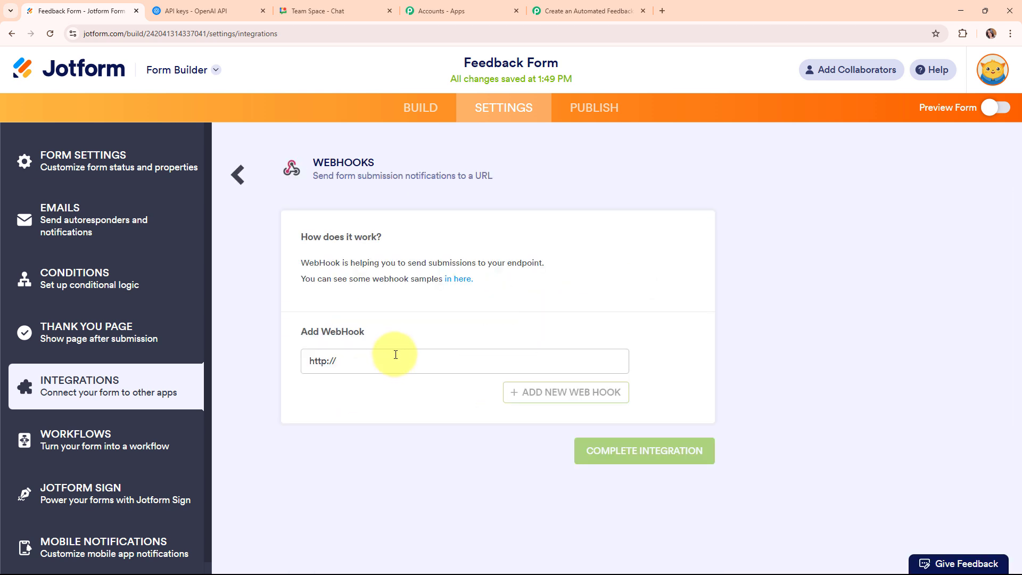
pyautogui.click(336, 360)
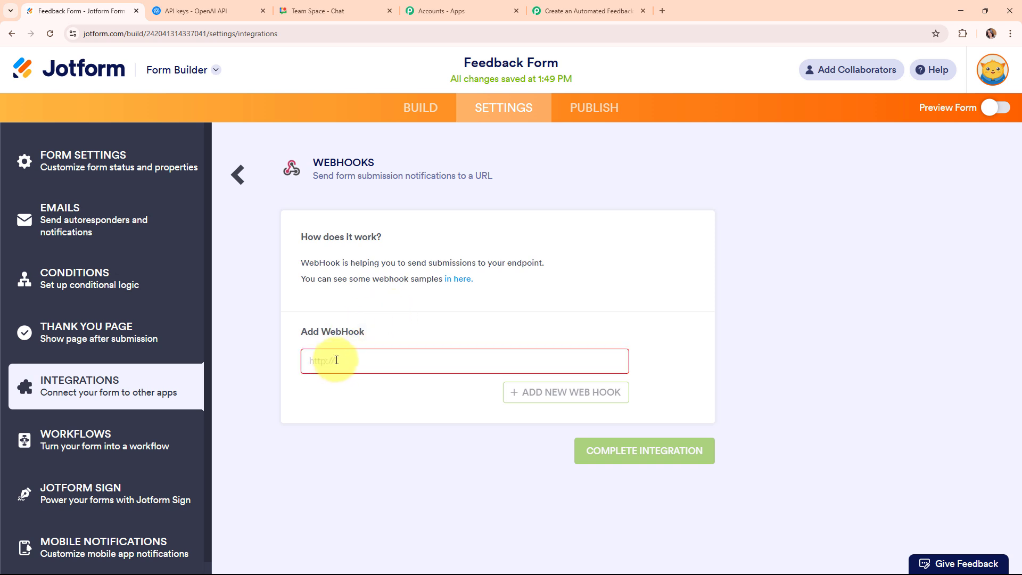
pyautogui.hotkey('ctrl', 'v')
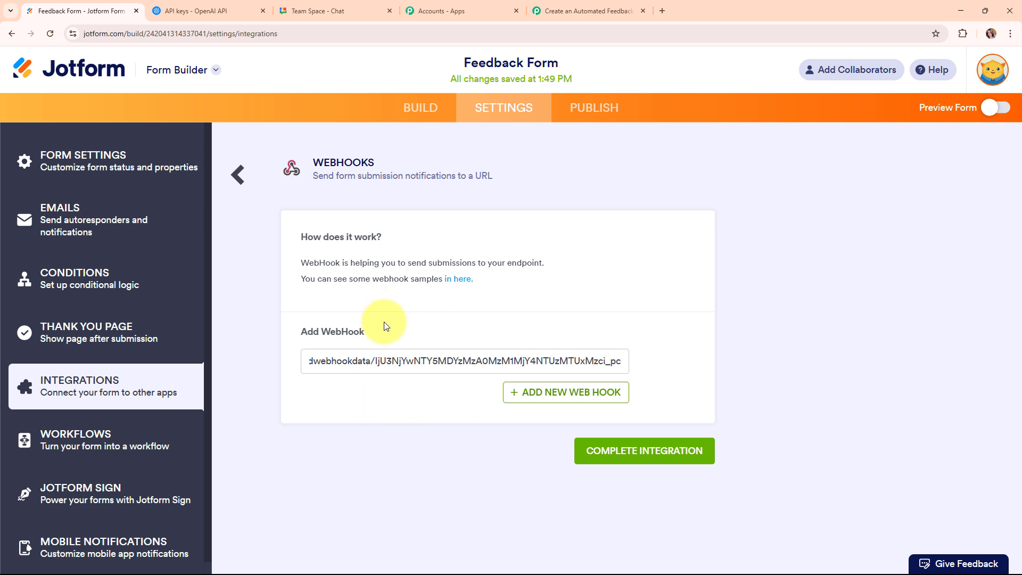
pyautogui.click(626, 458)
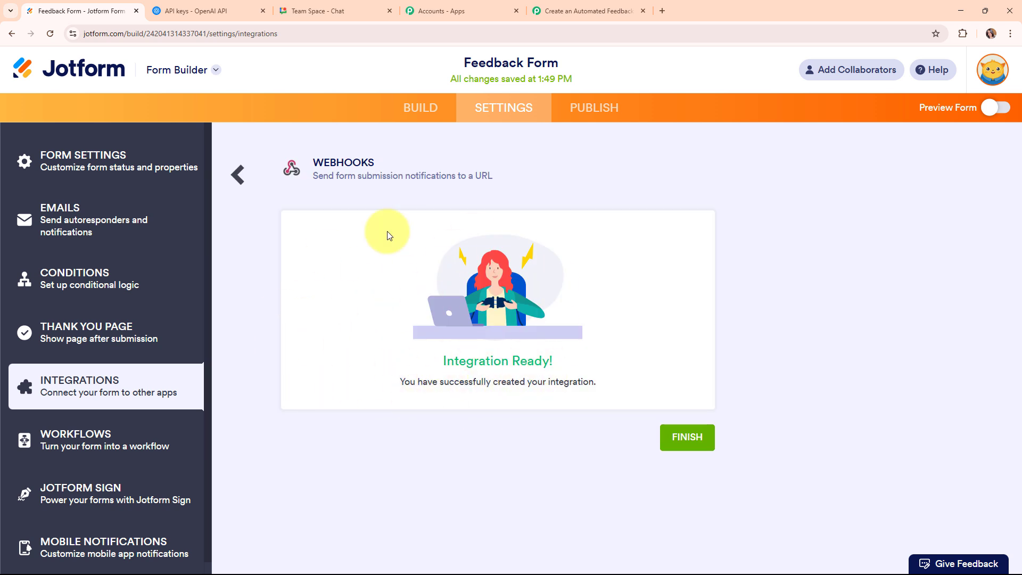
pyautogui.click(685, 436)
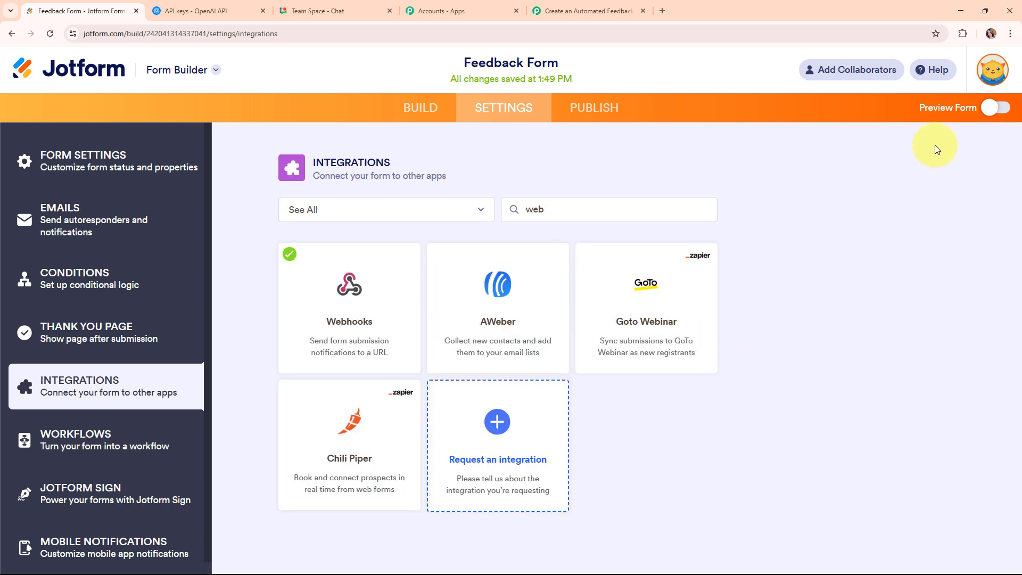
# Step: Open the Feedback Form preview, then check the webhook capture status of the Jotform trigger in Pabbly Connect
pyautogui.click(996, 107)
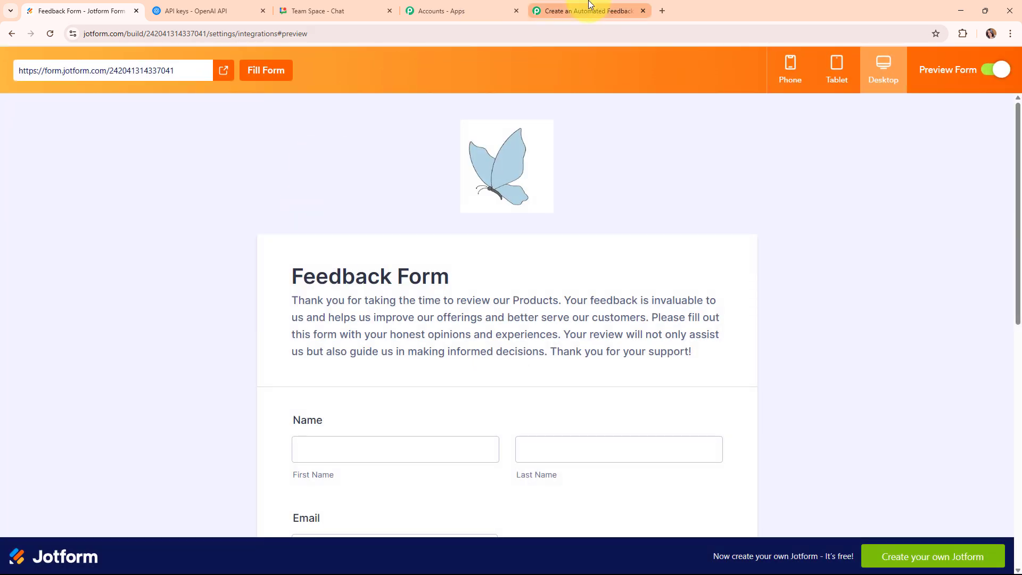
pyautogui.click(589, 10)
pyautogui.scroll(-4, 855, 347)
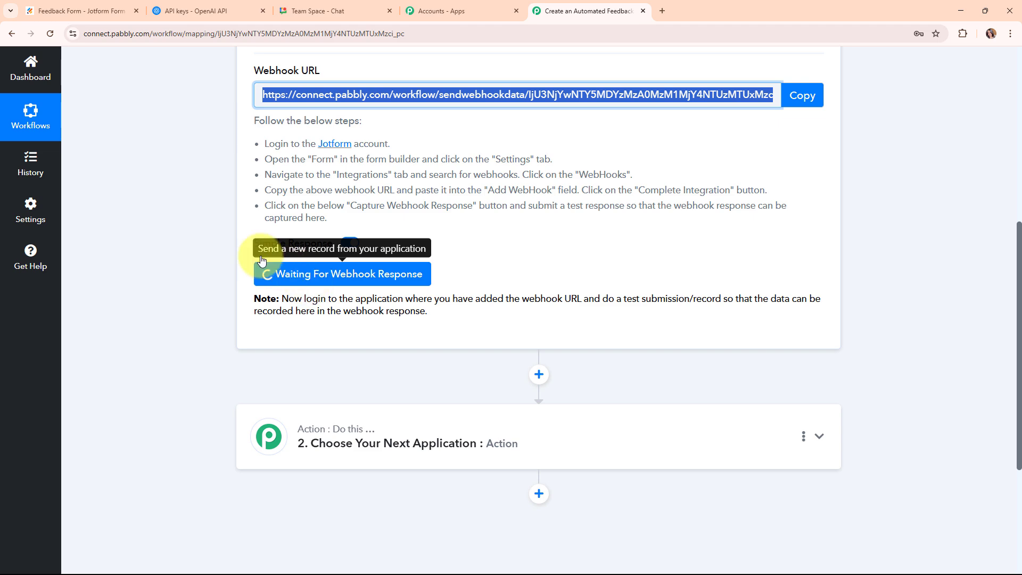
# Step: Return to the Jotform form preview and fill in the test customer's first name, last name, email and phone number
pyautogui.click(83, 10)
pyautogui.scroll(-3, 171, 227)
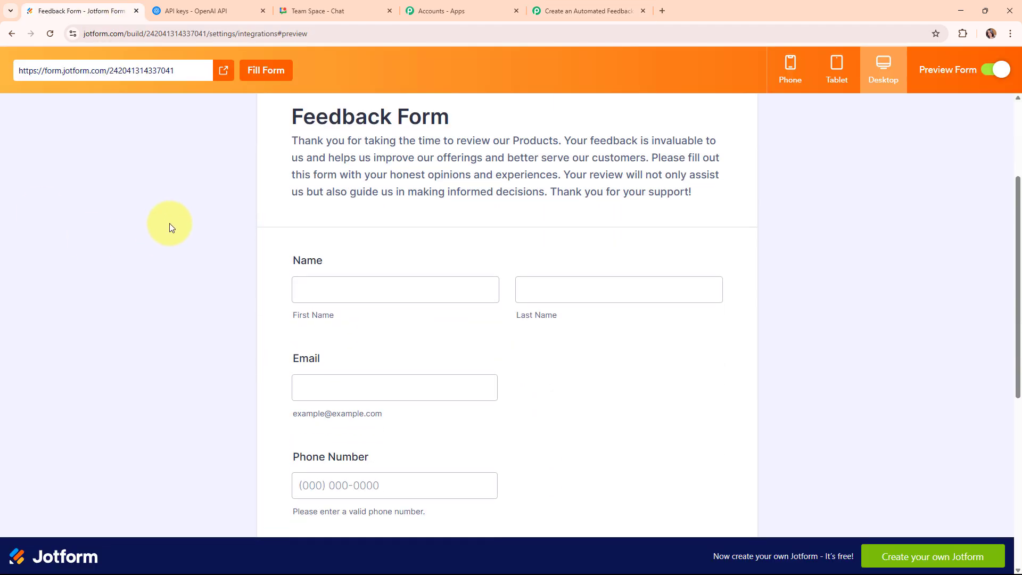
pyautogui.scroll(-2, 170, 227)
pyautogui.click(312, 181)
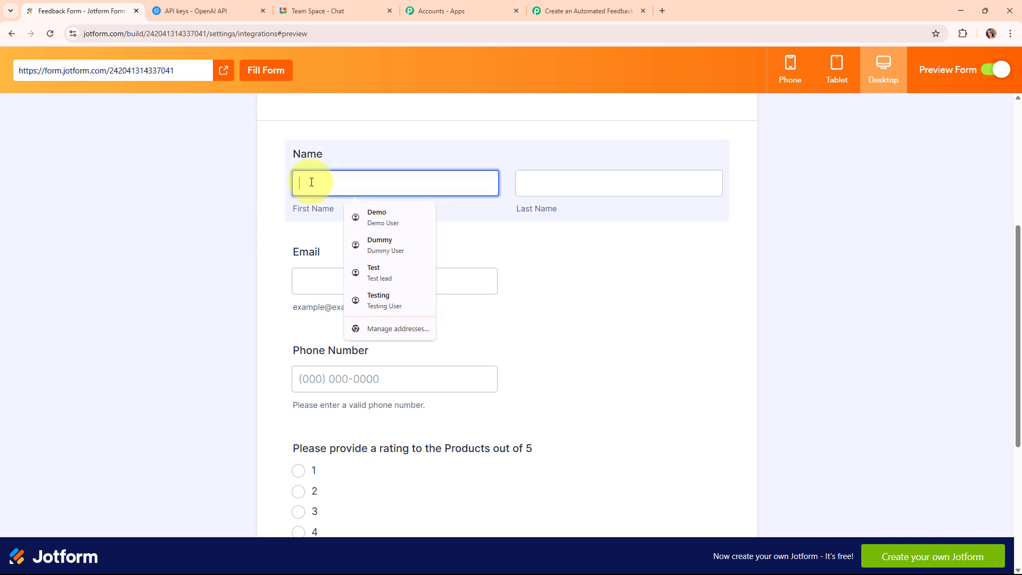
pyautogui.write('Test')
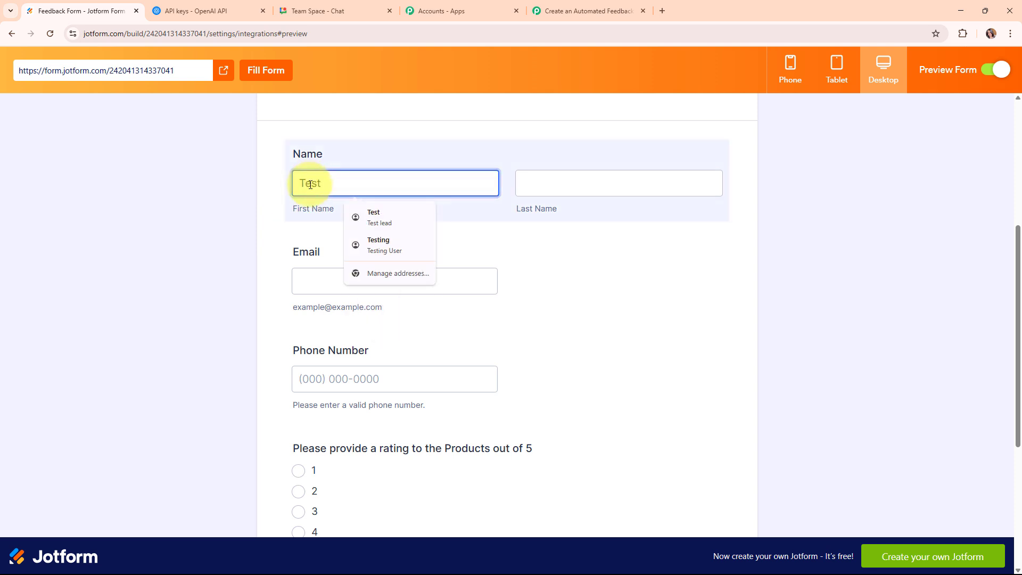
pyautogui.click(625, 181)
pyautogui.write('User')
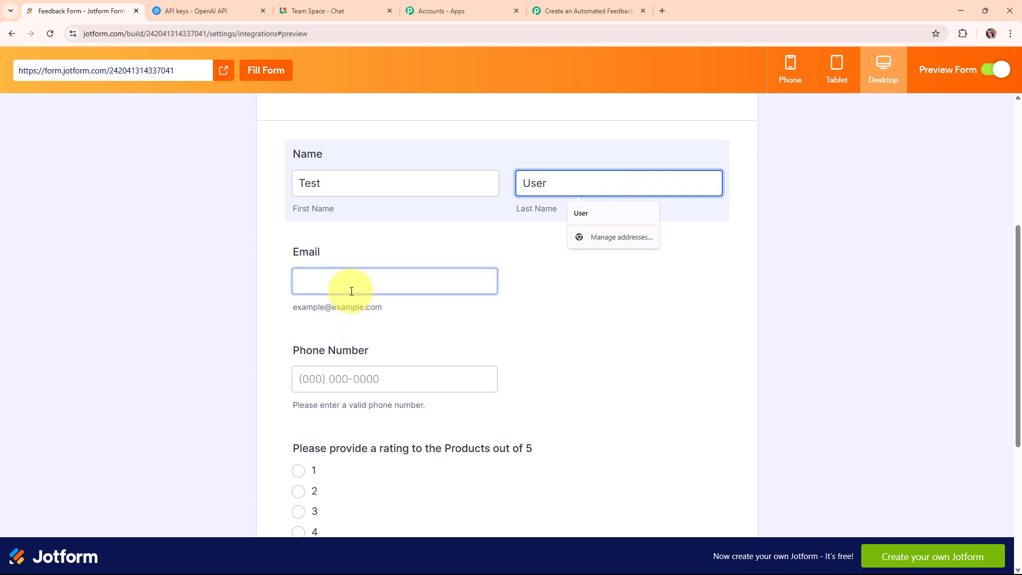
pyautogui.click(351, 291)
pyautogui.write('test')
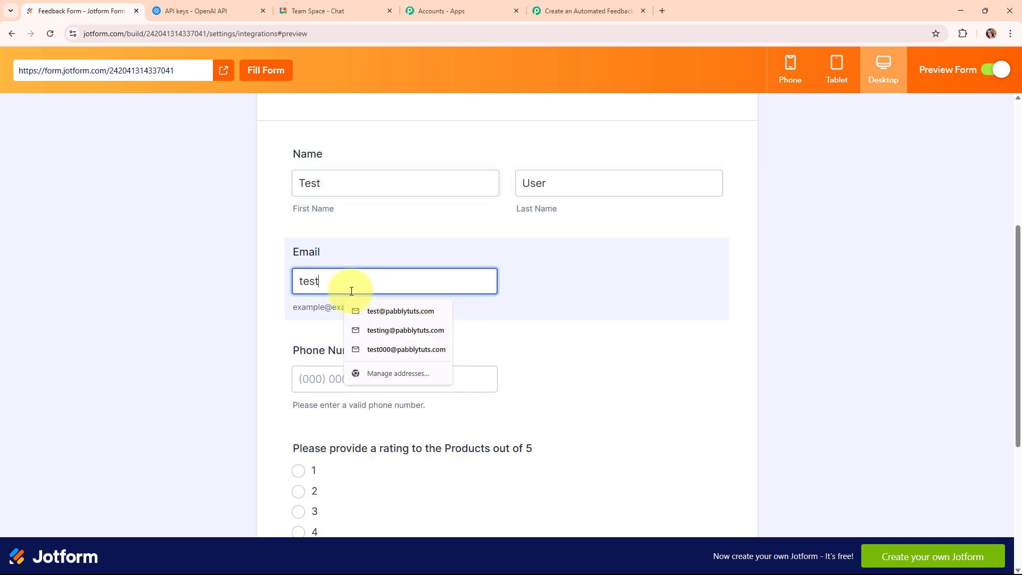
pyautogui.write('@pa')
pyautogui.click(373, 311)
pyautogui.click(353, 375)
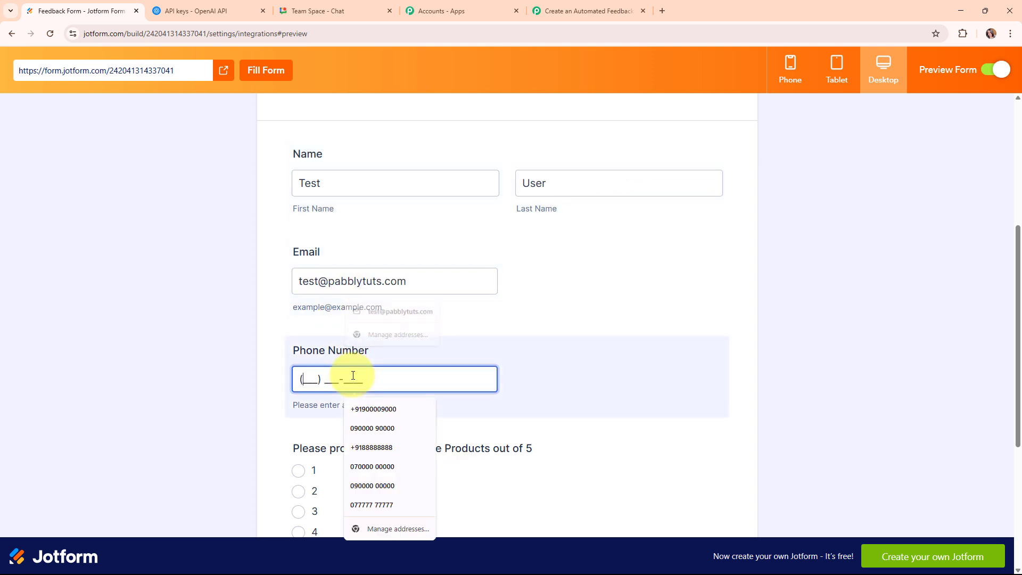
pyautogui.write('8888888888')
# Step: Rate the products 2 out of 5 and paste the prepared feedback text as the overall thoughts on the products and store
pyautogui.scroll(-4, 430, 316)
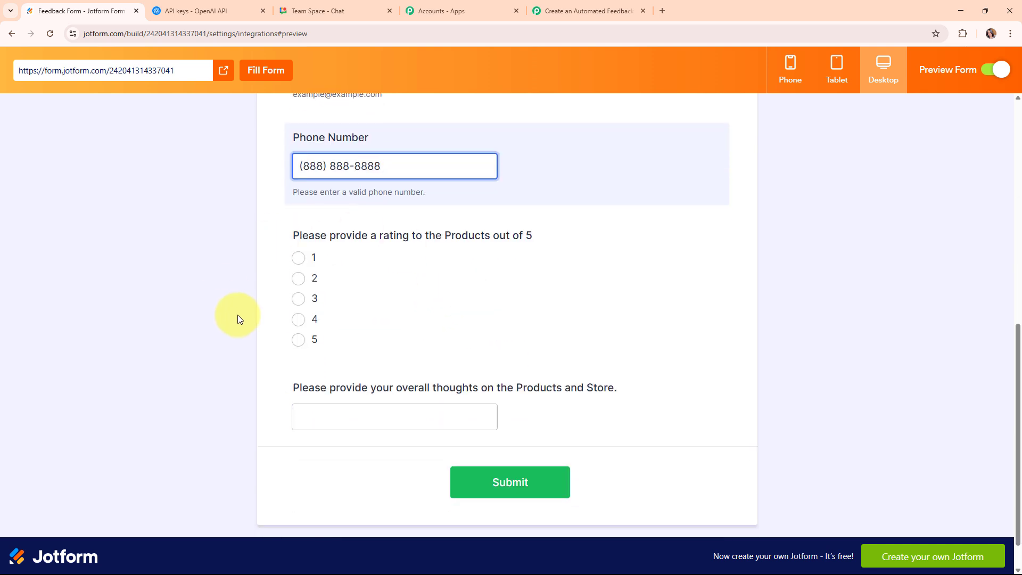
pyautogui.click(299, 279)
pyautogui.click(371, 415)
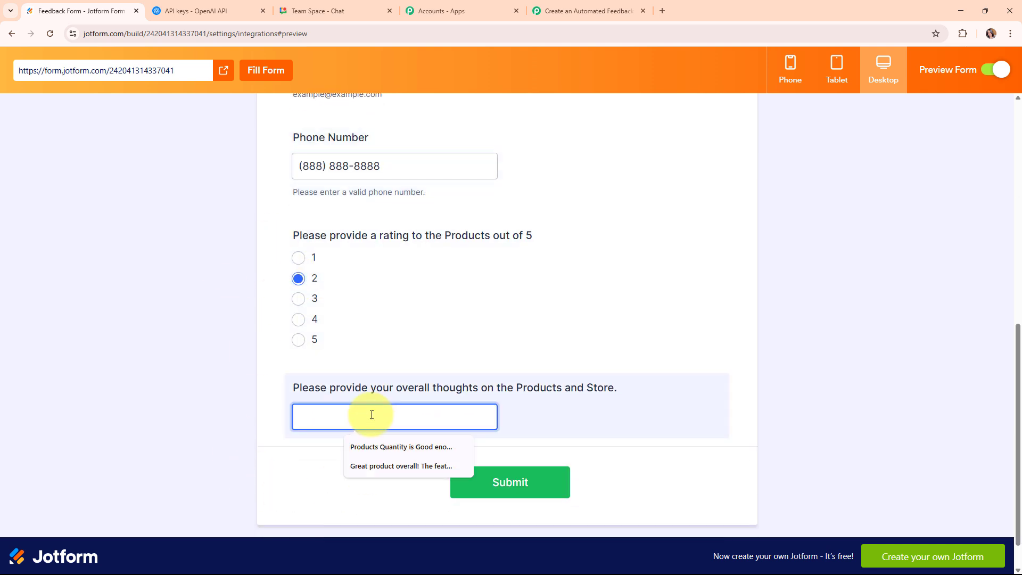
pyautogui.hotkey('ctrl', 'v')
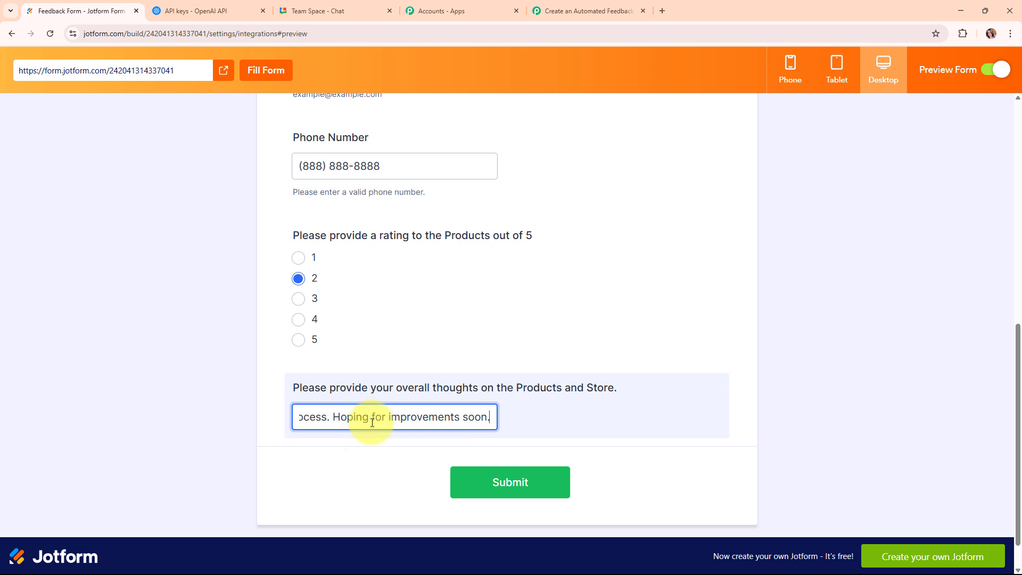
# Step: Review the pasted feedback text in the overall thoughts field and submit the test feedback form
pyautogui.moveTo(376, 417); pyautogui.dragTo(235, 417)
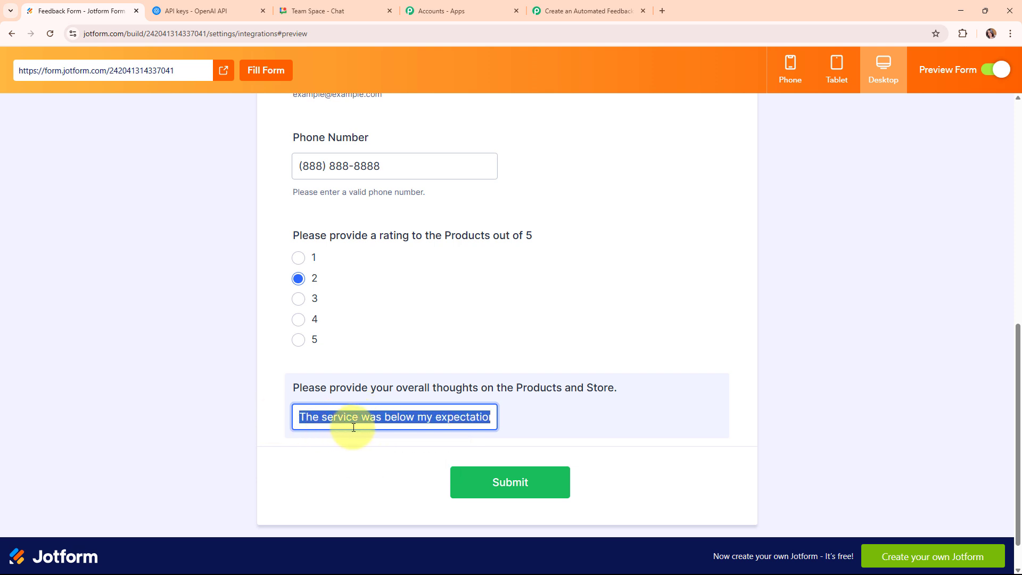
pyautogui.moveTo(434, 418); pyautogui.dragTo(489, 435)
pyautogui.click(506, 434)
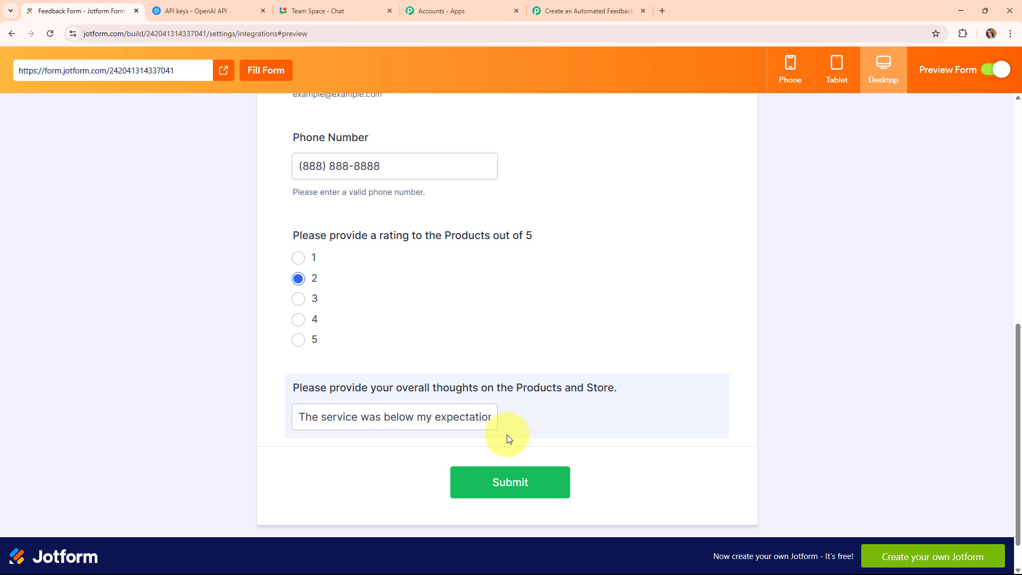
pyautogui.click(505, 494)
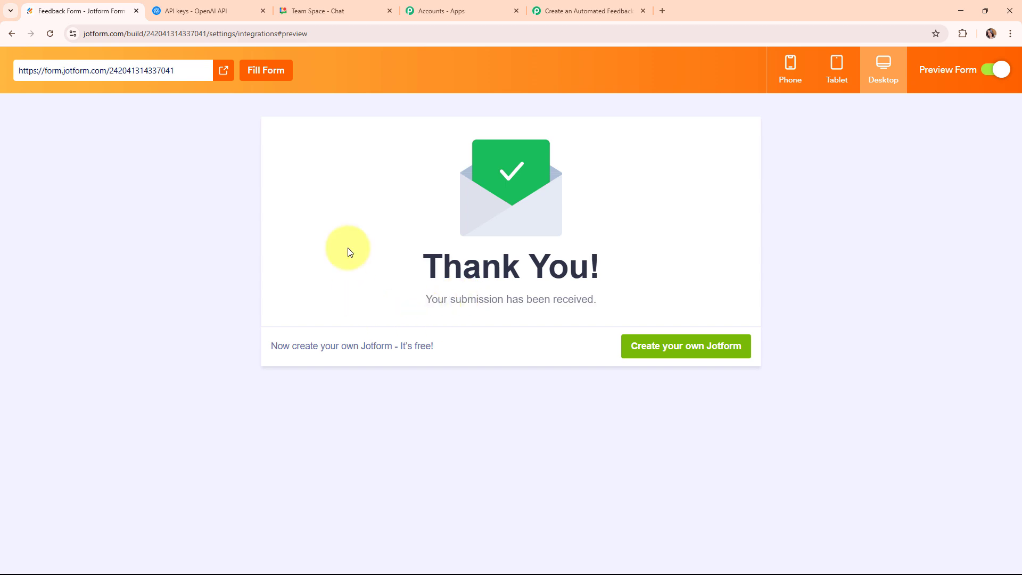
# Step: Switch to Pabbly Connect, examine the captured Jotform response's feedback, rating, email and name fields, and collapse the trigger
pyautogui.click(556, 4)
pyautogui.scroll(-4, 927, 314)
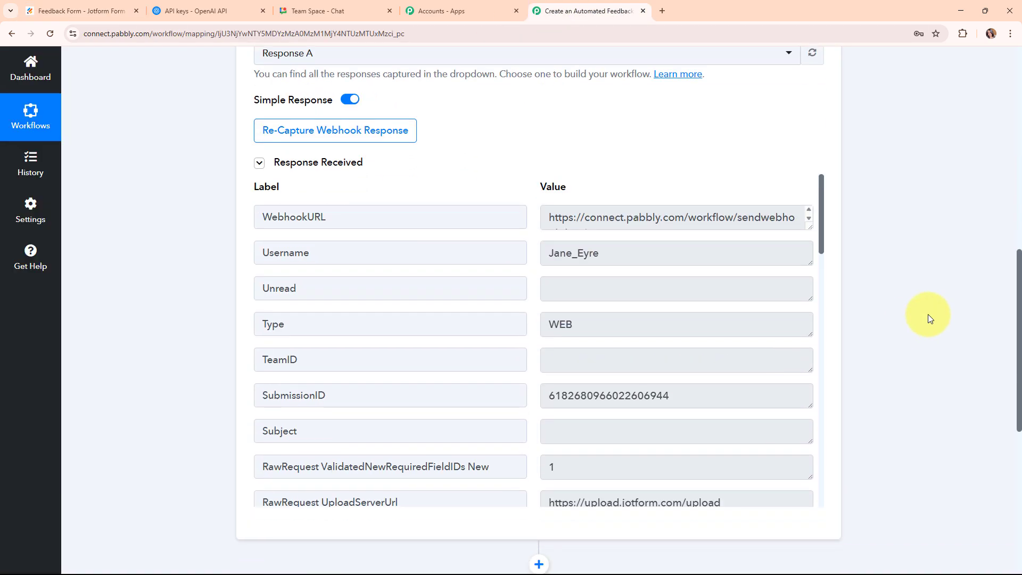
pyautogui.scroll(-1, 928, 314)
pyautogui.scroll(-5, 611, 221)
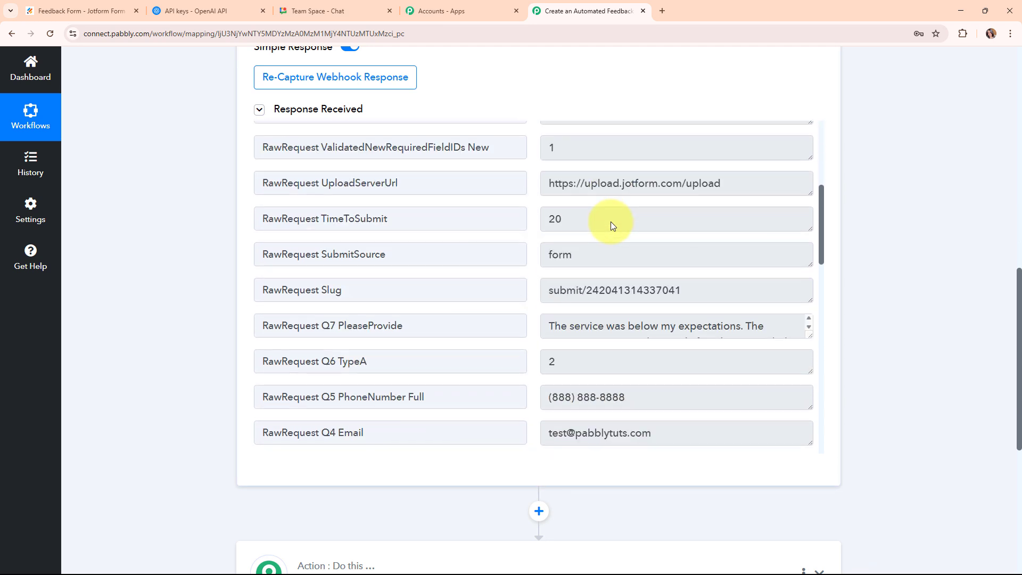
pyautogui.scroll(-2, 611, 221)
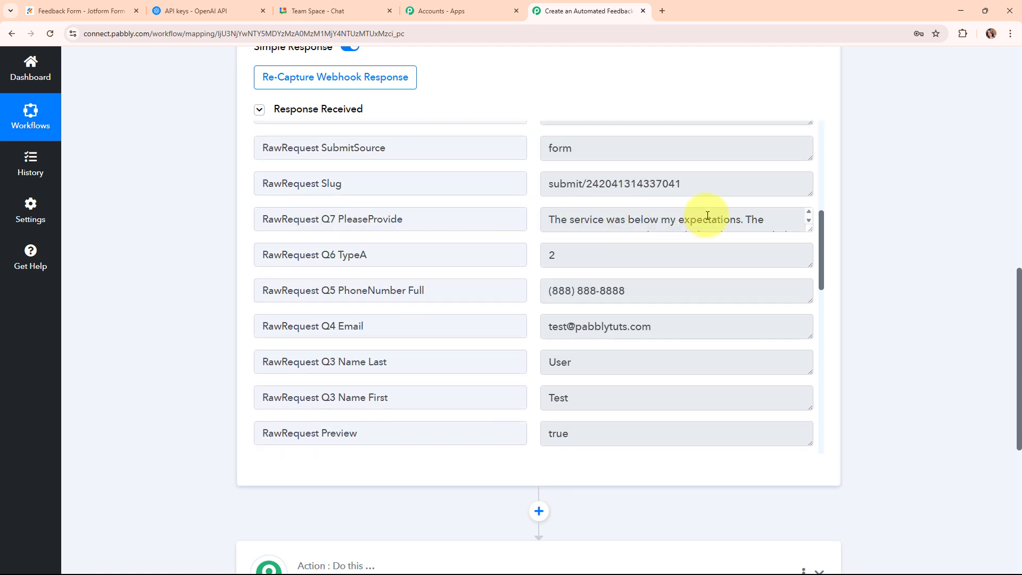
pyautogui.moveTo(809, 230); pyautogui.dragTo(810, 308)
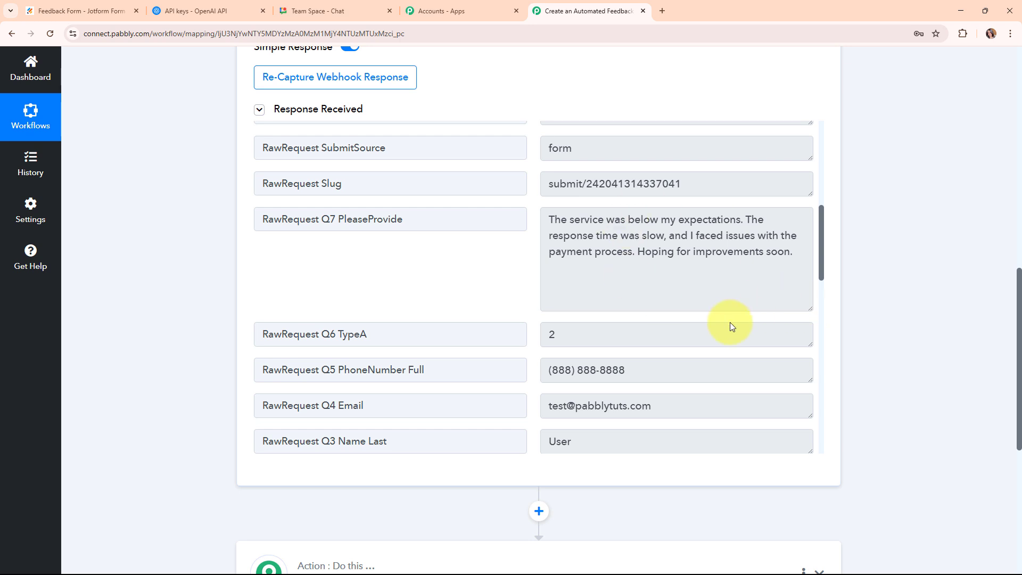
pyautogui.scroll(-1, 727, 316)
pyautogui.click(612, 274)
pyautogui.scroll(-1, 657, 319)
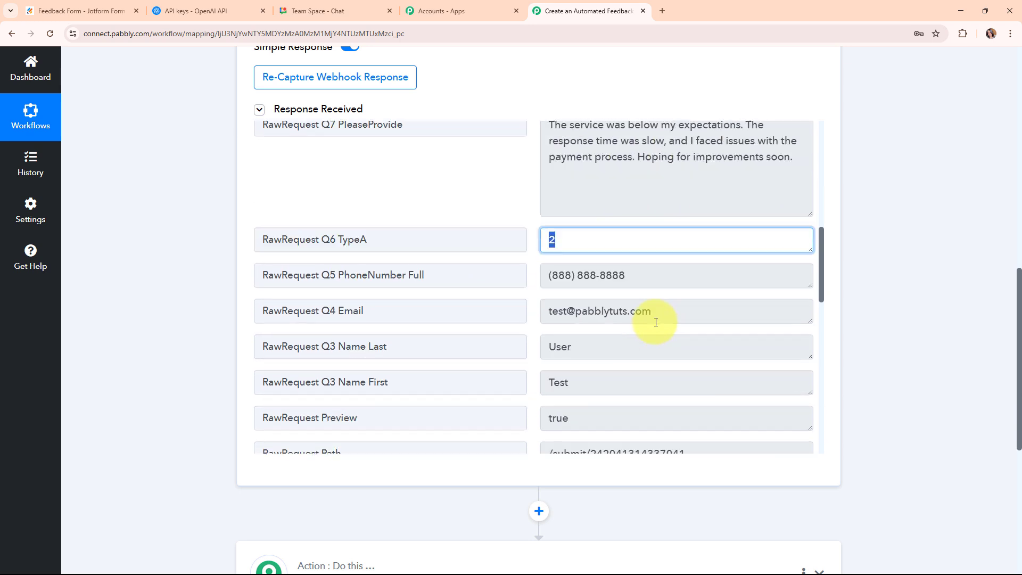
pyautogui.click(659, 260)
pyautogui.click(634, 308)
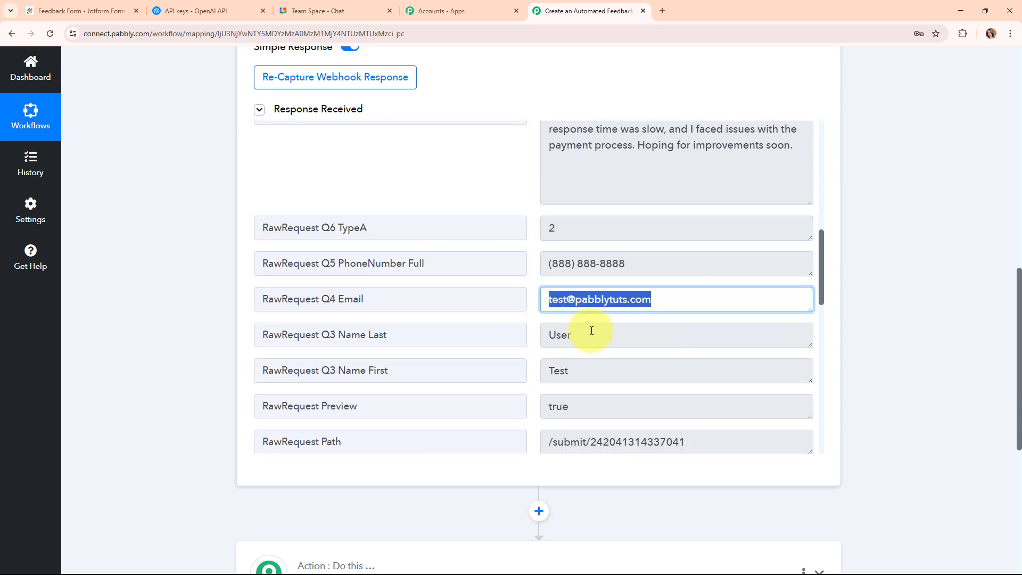
pyautogui.click(589, 331)
pyautogui.click(608, 373)
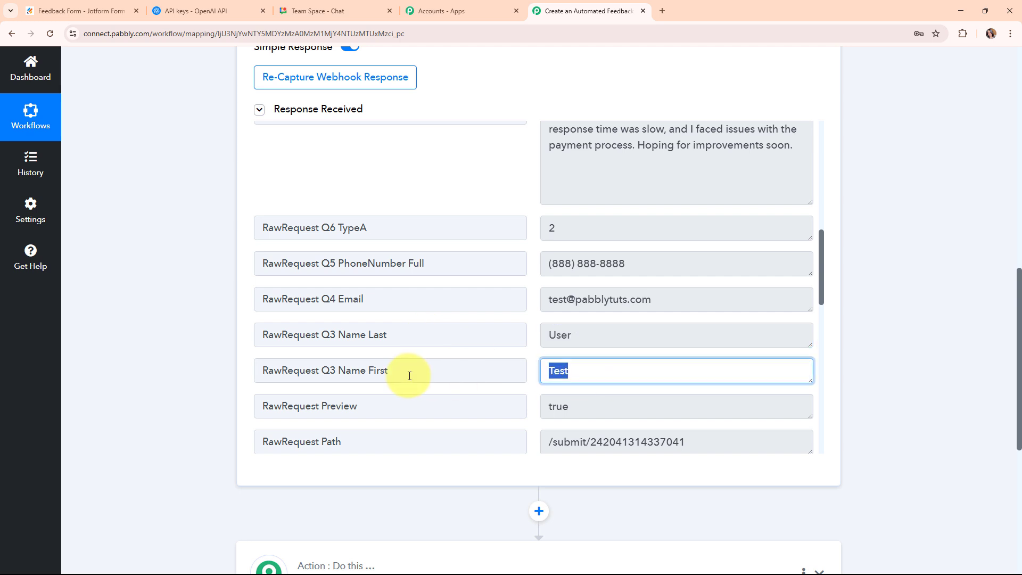
pyautogui.scroll(-10, 613, 371)
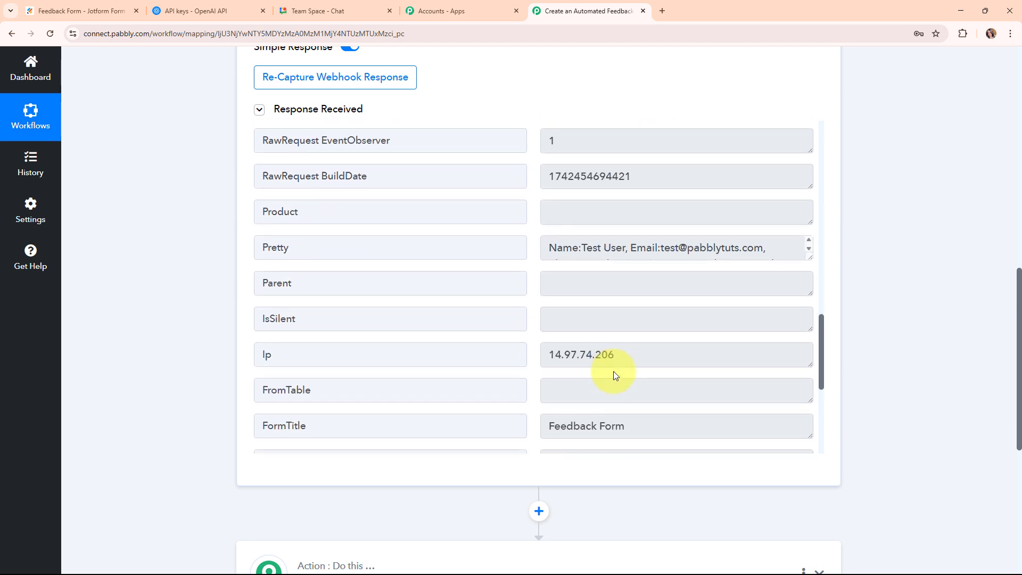
pyautogui.scroll(15, 841, 423)
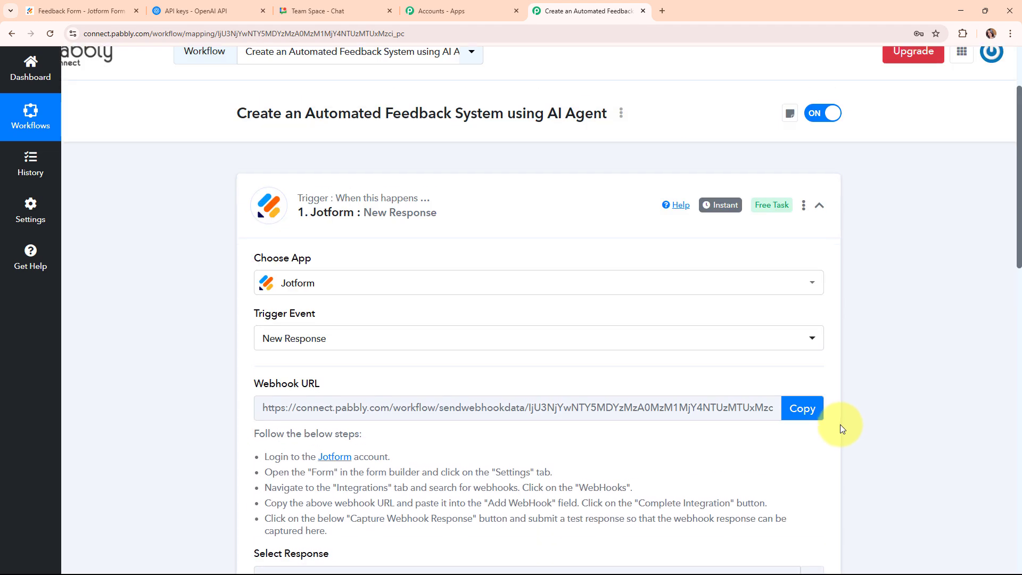
pyautogui.click(819, 266)
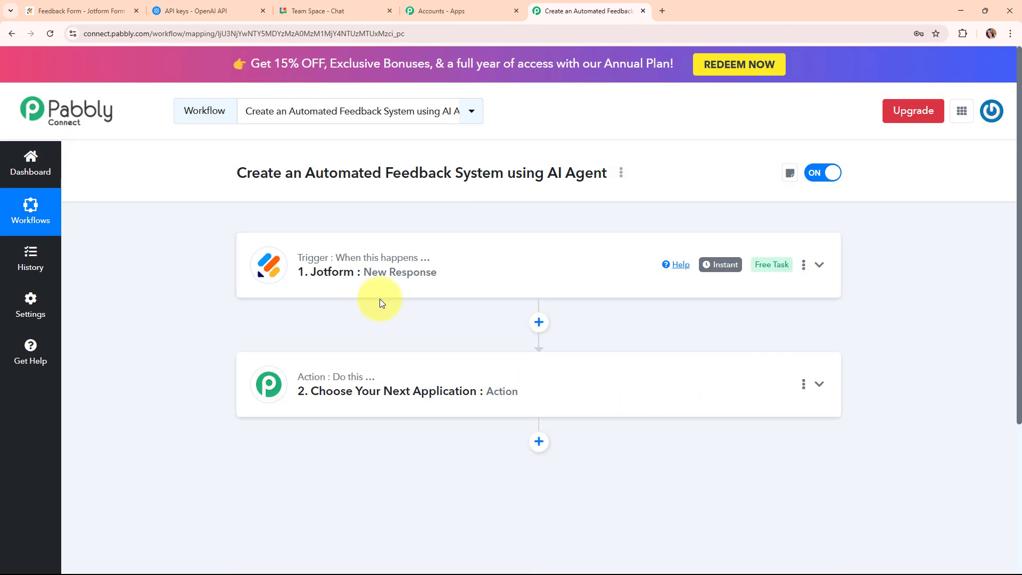
# Step: Set the second workflow step to OpenAI (ChatGPT, DALL-E, Whisper) with ChatGPT as the action event
pyautogui.moveTo(375, 262)
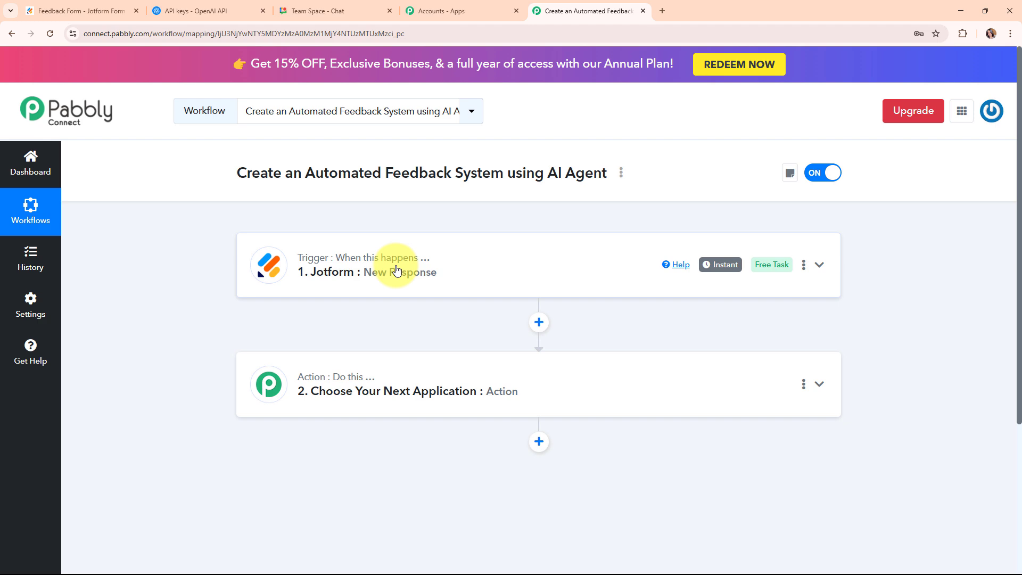
pyautogui.click(566, 392)
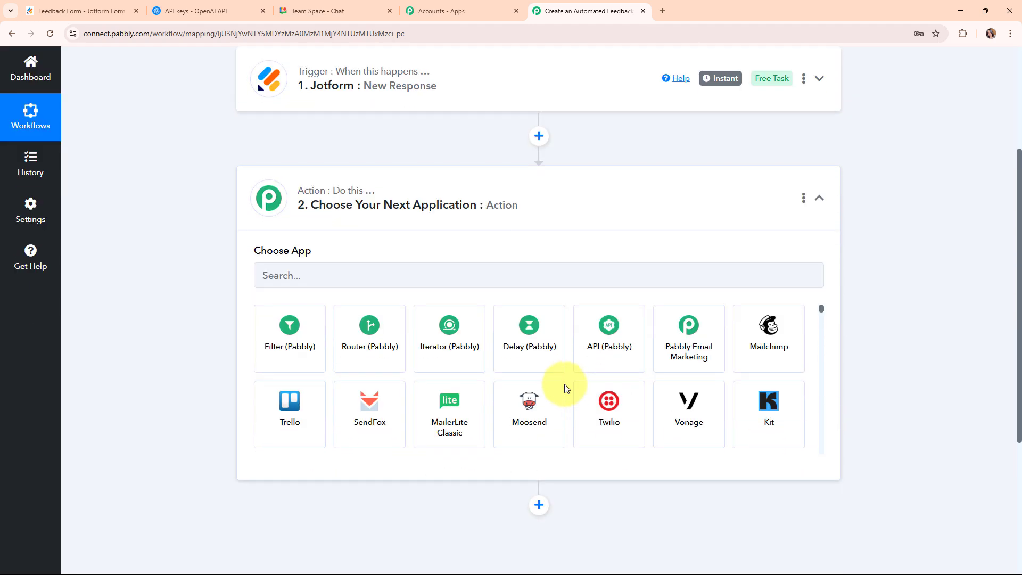
pyautogui.click(423, 270)
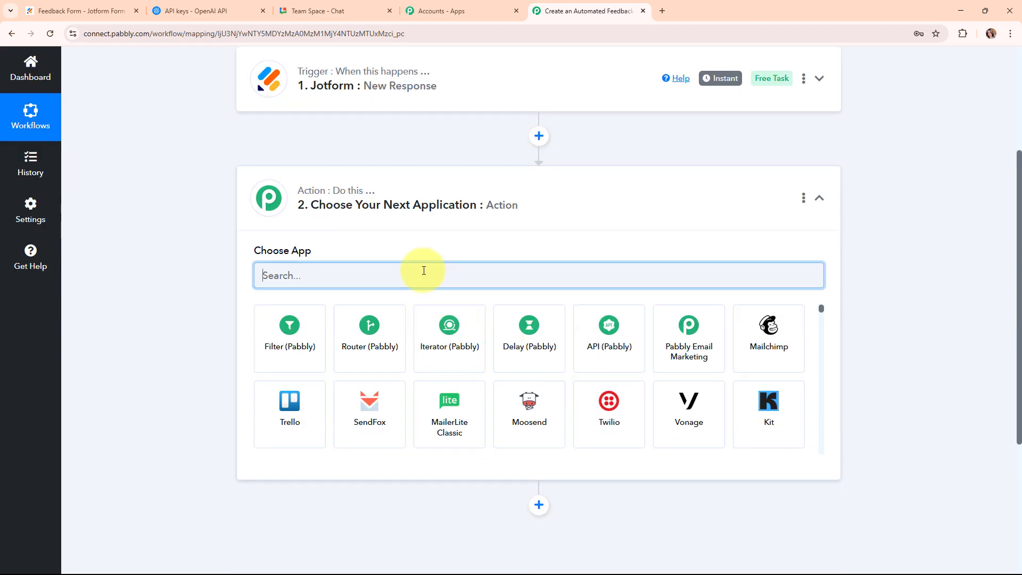
pyautogui.write('ope')
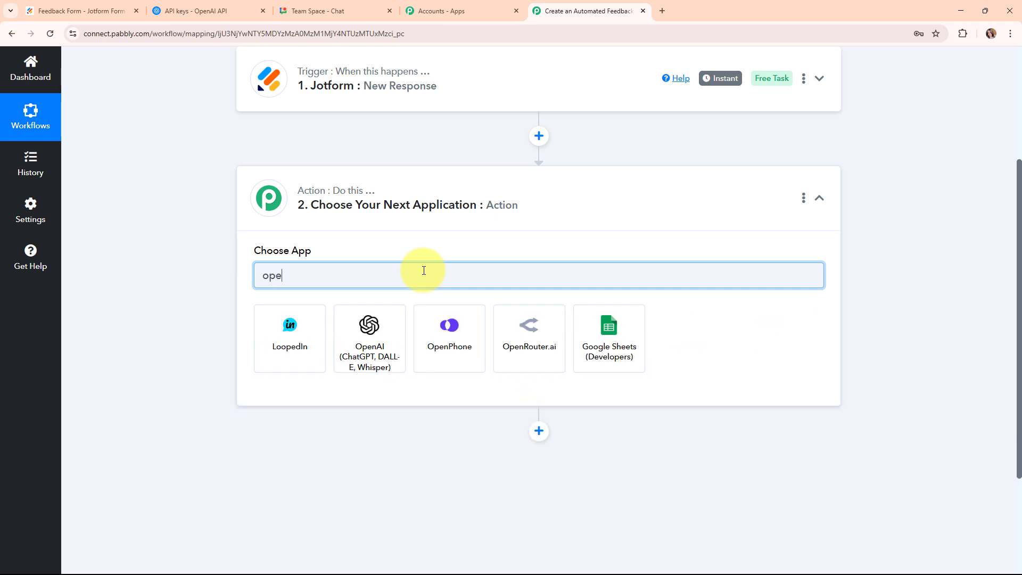
pyautogui.click(398, 337)
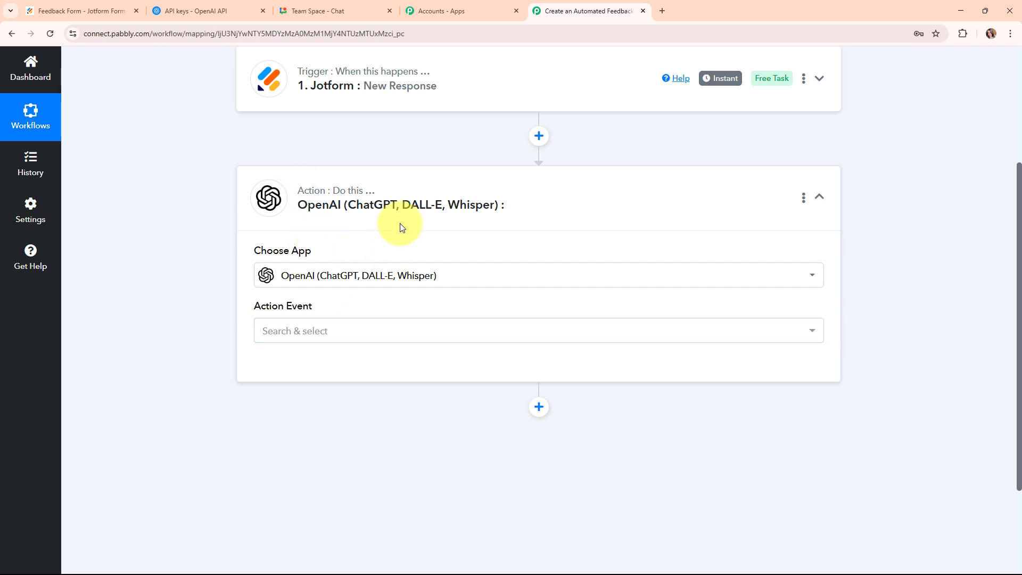
pyautogui.click(313, 337)
pyautogui.click(298, 138)
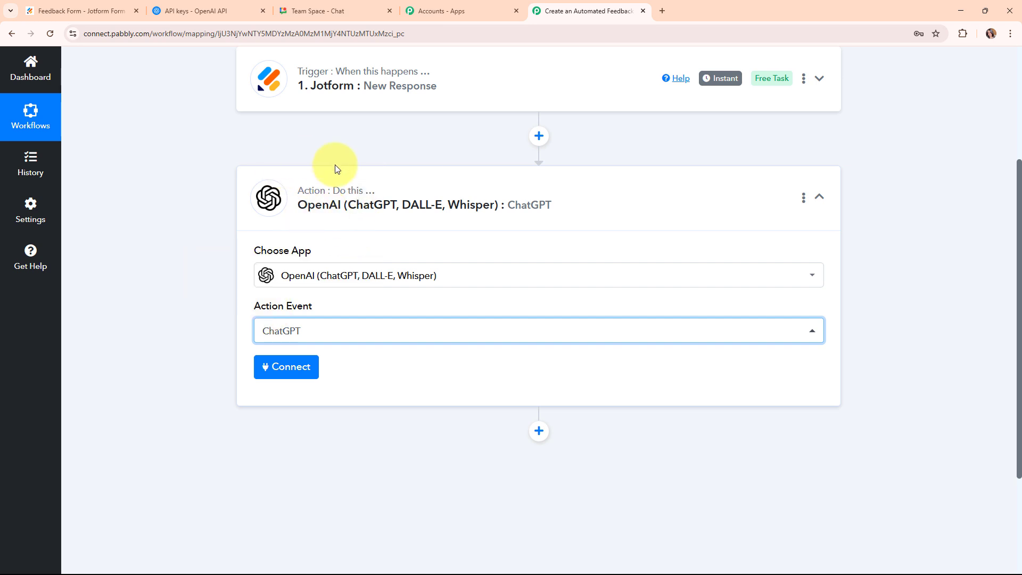
# Step: Start adding a new OpenAI connection for the ChatGPT action and read the token instructions
pyautogui.click(270, 367)
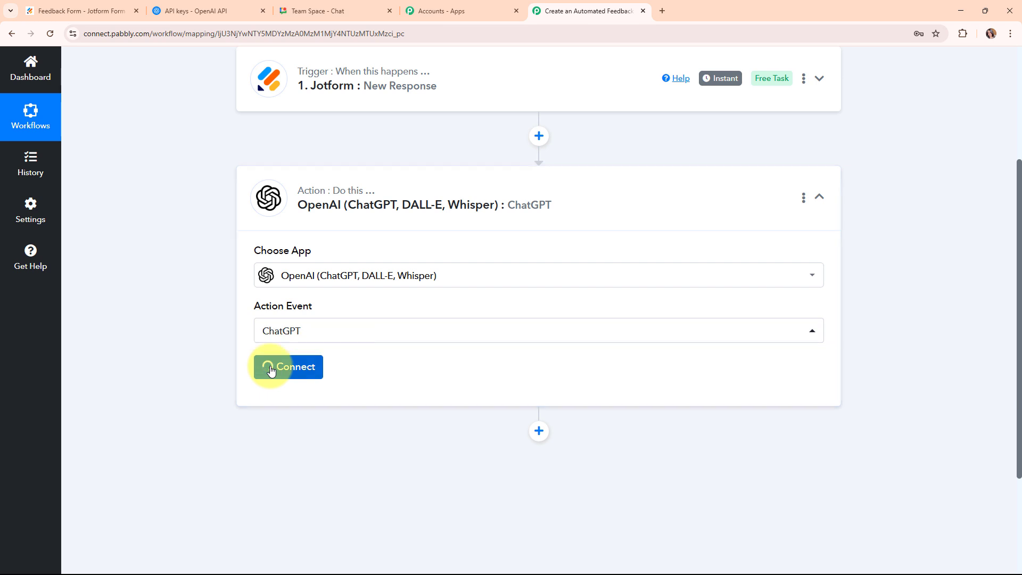
pyautogui.click(471, 177)
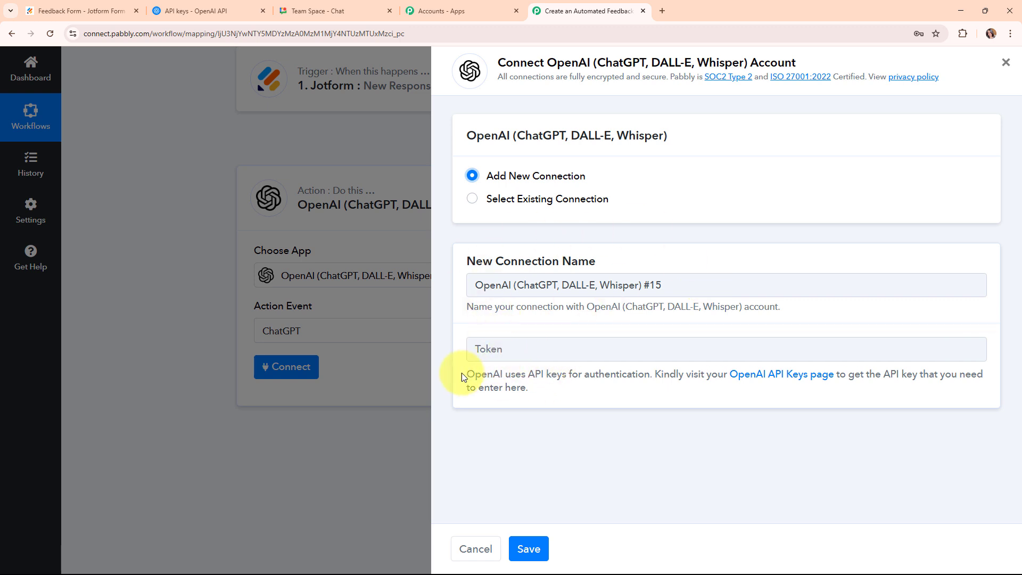
pyautogui.moveTo(462, 377); pyautogui.dragTo(604, 399)
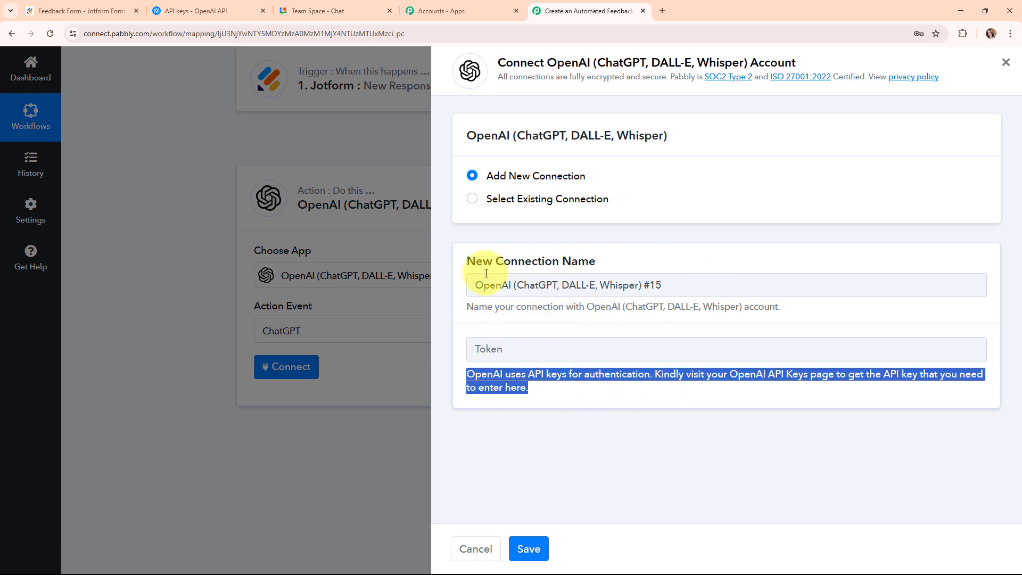
# Step: On the OpenAI API keys page, create a secret key named Feedback in the Default project and copy it
pyautogui.click(205, 7)
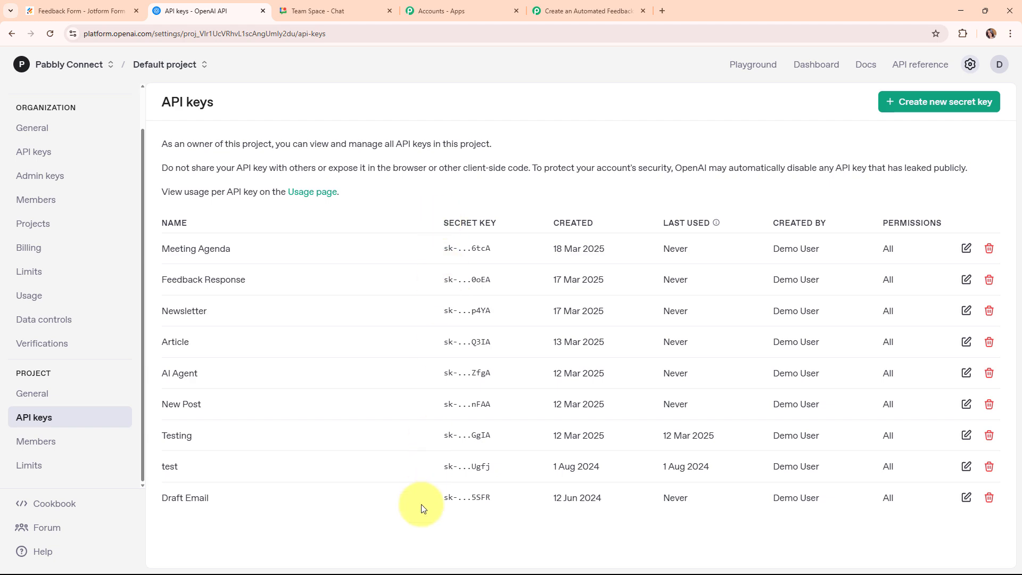
pyautogui.click(903, 110)
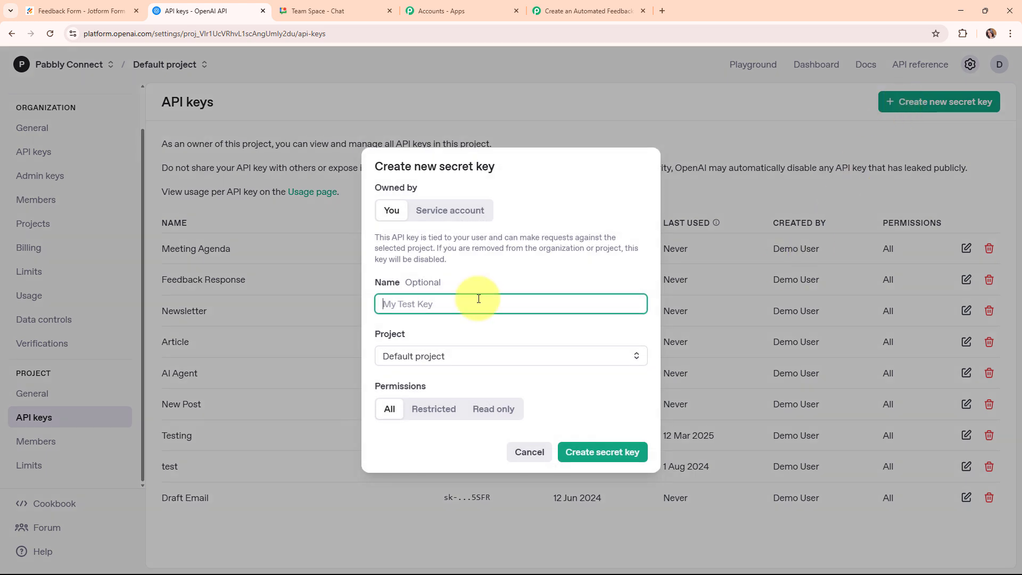
pyautogui.write('Feedback')
pyautogui.click(502, 356)
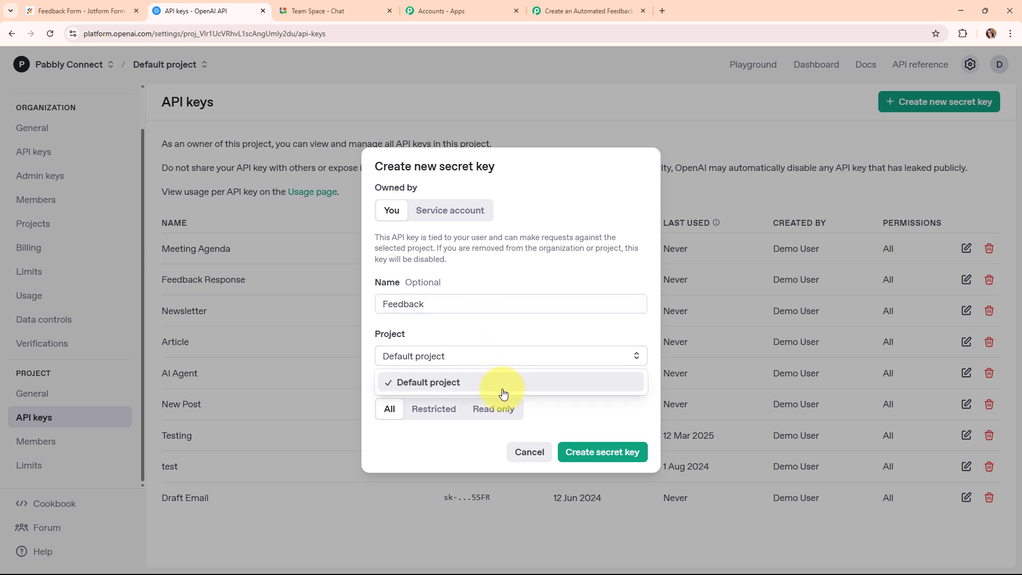
pyautogui.click(503, 393)
pyautogui.click(615, 452)
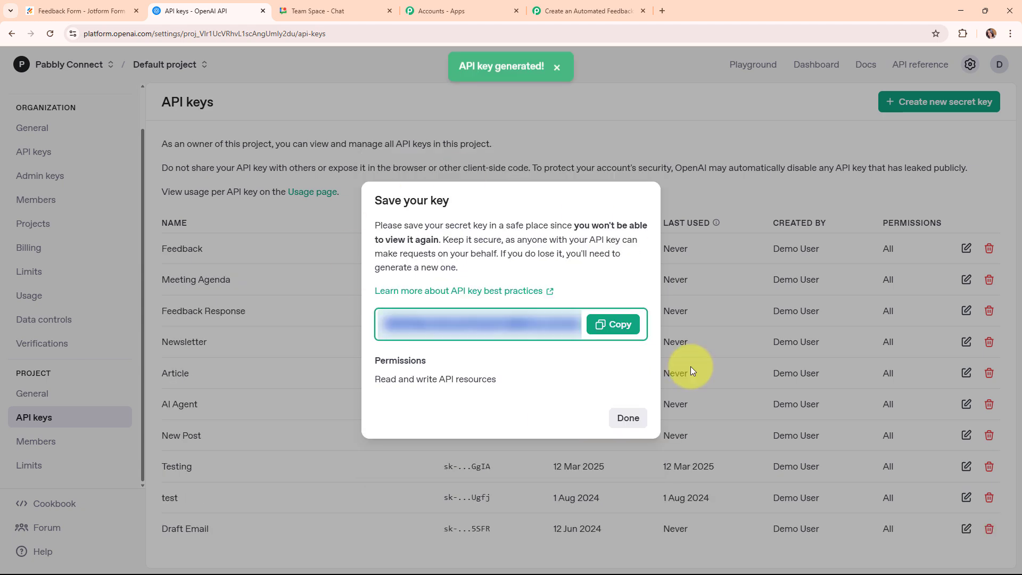
pyautogui.click(616, 327)
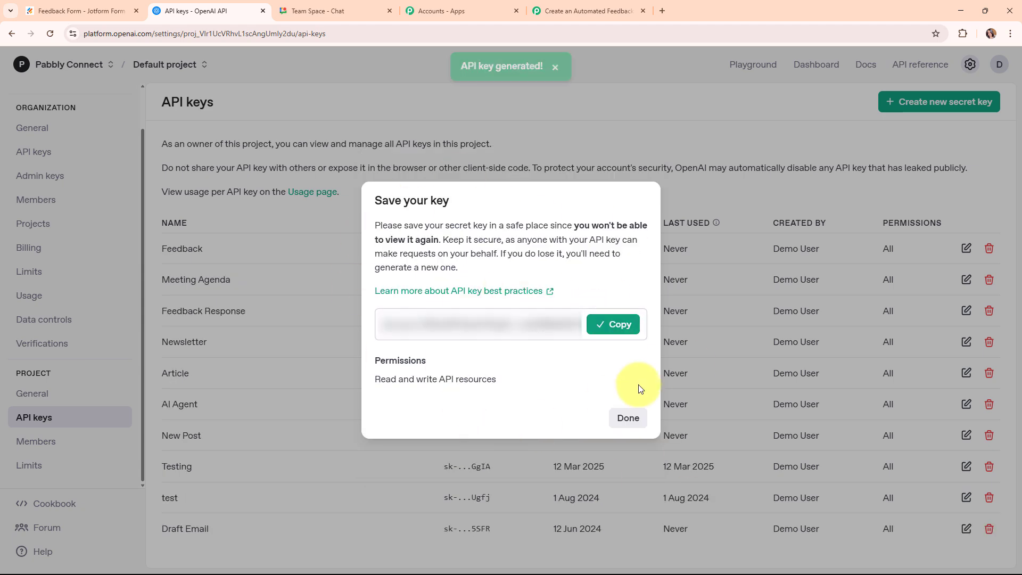
pyautogui.click(628, 418)
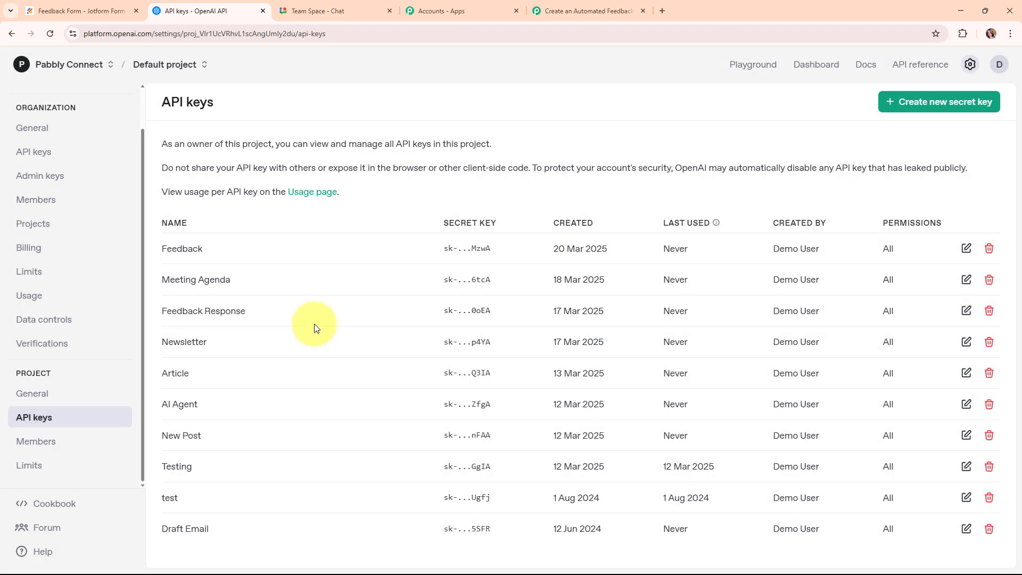
# Step: Return to Pabbly Connect, paste the copied API key as the OpenAI connection's token and save the connection
pyautogui.click(570, 9)
pyautogui.rightClick(546, 348)
pyautogui.click(573, 446)
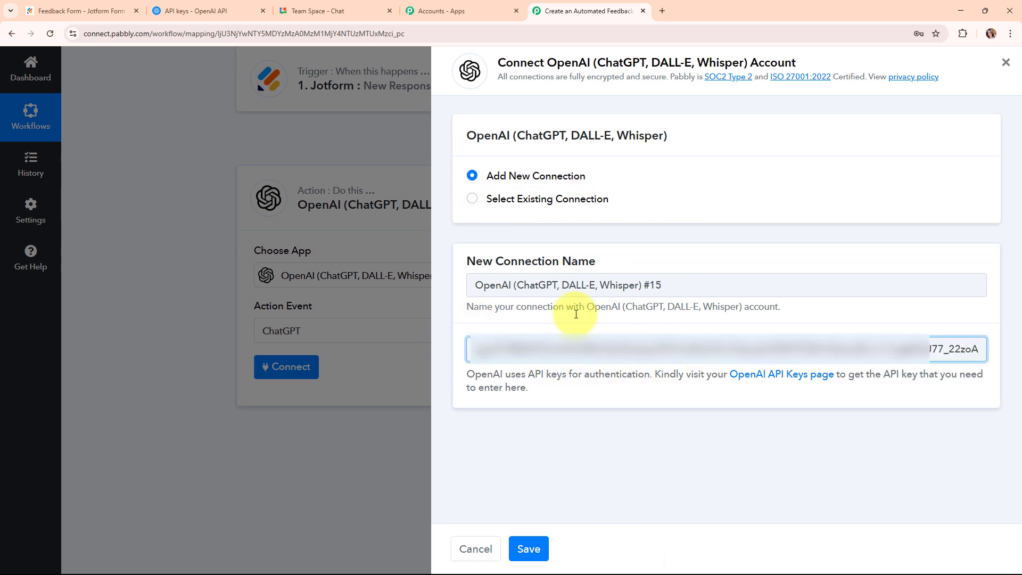
pyautogui.click(529, 548)
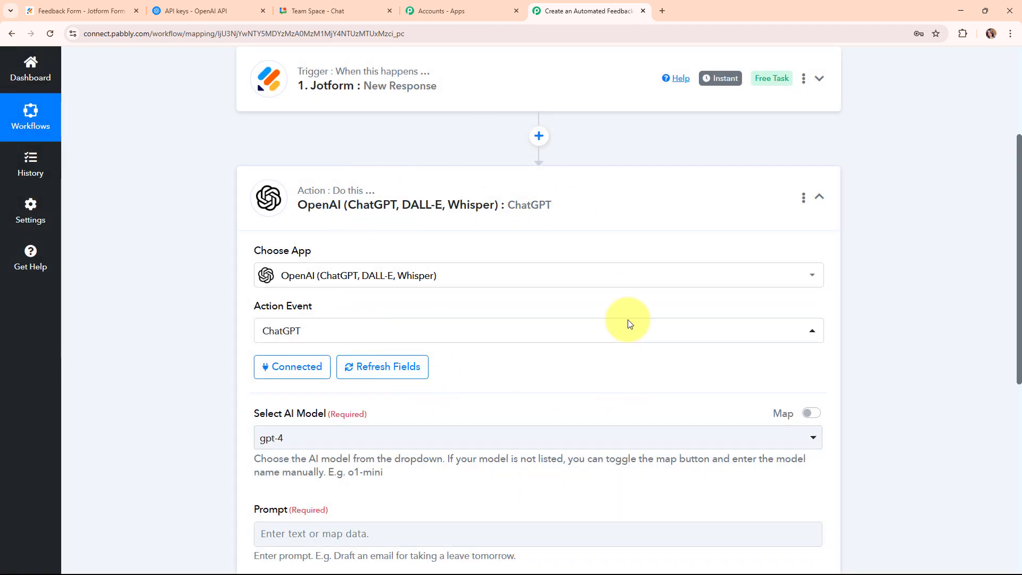
# Step: Select gpt-4 as the AI model for the ChatGPT action
pyautogui.scroll(-5, 549, 370)
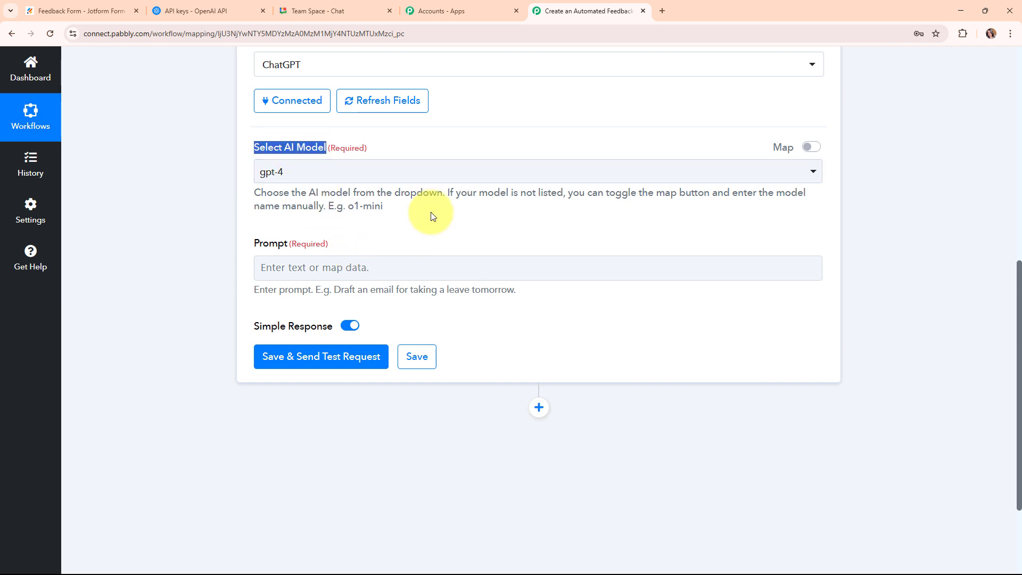
pyautogui.click(442, 170)
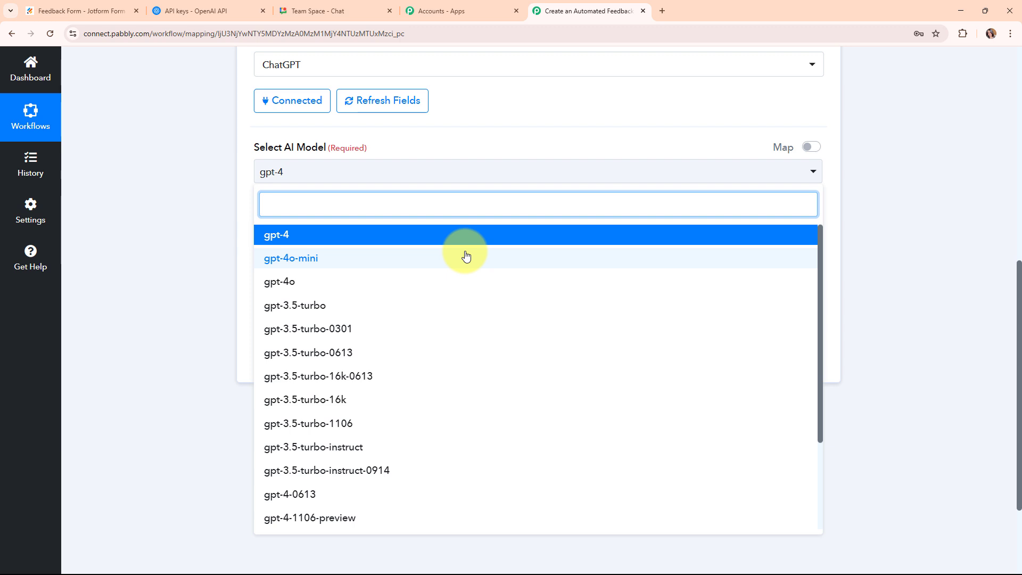
pyautogui.click(423, 236)
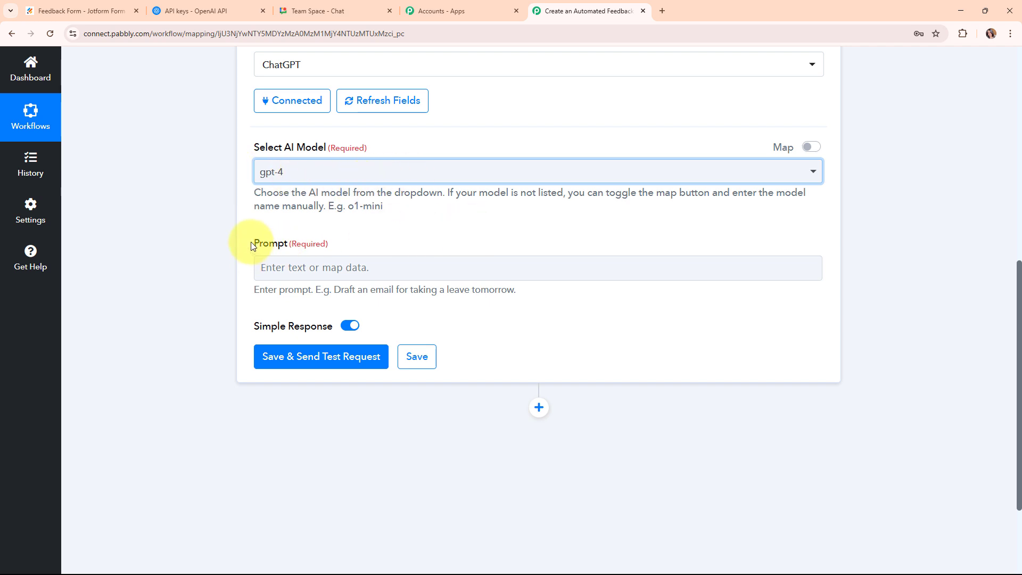
# Step: Enter a prompt with Customer's Rating and Customer's Feedback labels plus instructions to categorize sentiment, identify key themes, suggest improvements and summarize in 100 words
pyautogui.moveTo(248, 243); pyautogui.dragTo(381, 247)
pyautogui.click(267, 271)
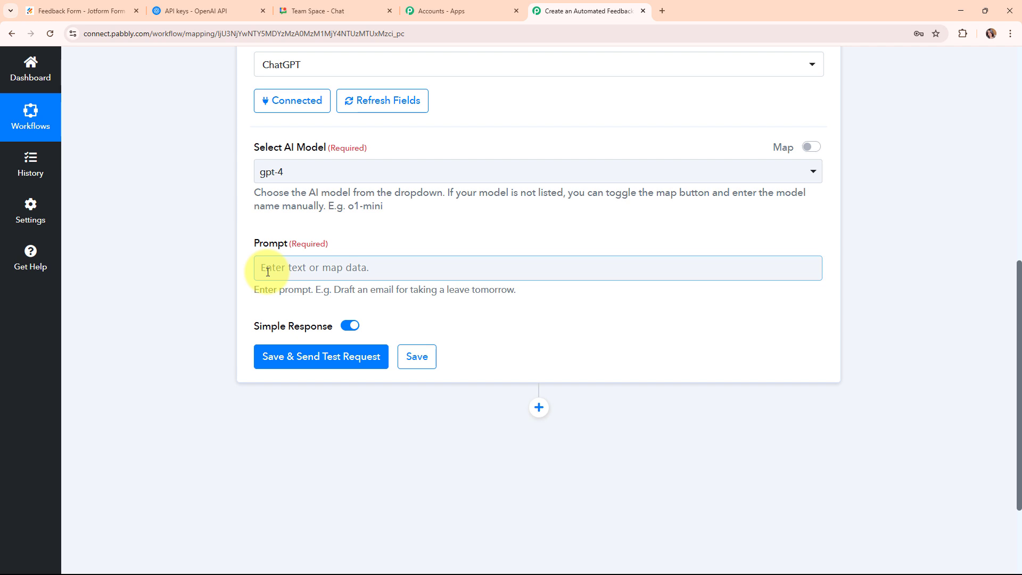
pyautogui.click(268, 271)
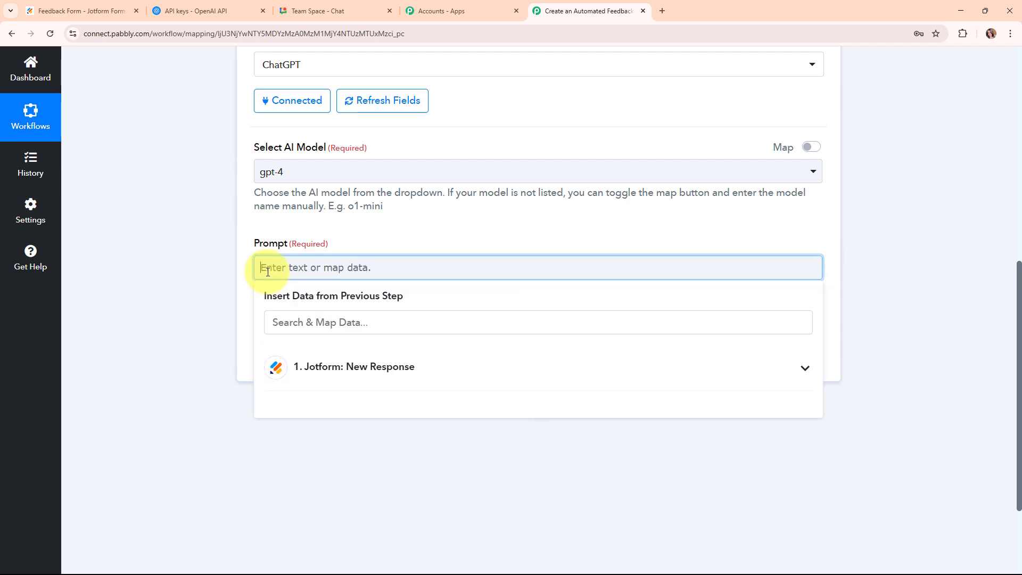
pyautogui.write("Customer's Rating:  Customer's Feedback:  Analyze customer feedback by categorizing it into positive, neutral, and negative sentiments. Identify key themes such as product quality, customer service, and user experience. Summarize insights concisely, highlighting recurring issues or praise points. Provide actionable suggestions for improvement based on trends in feedback. Ensure the response is structured, easy to understand, and free from unnecessary complexity. Do not use structure keywords and any special characters like quotation marks, asterisks, or symbols and only give me the brief summary for the feedback recieved in 100 words.")
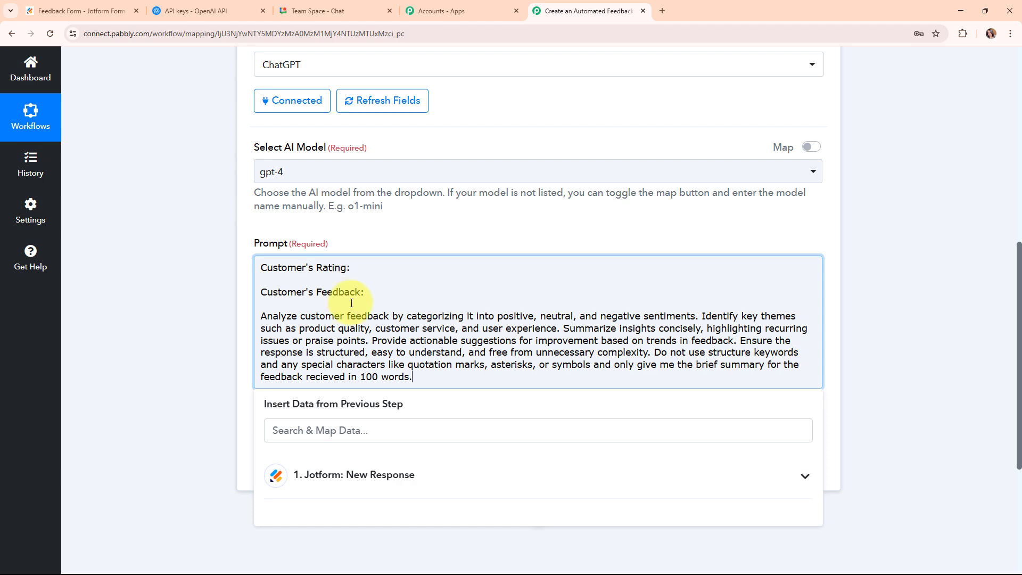
pyautogui.moveTo(261, 316); pyautogui.dragTo(449, 378)
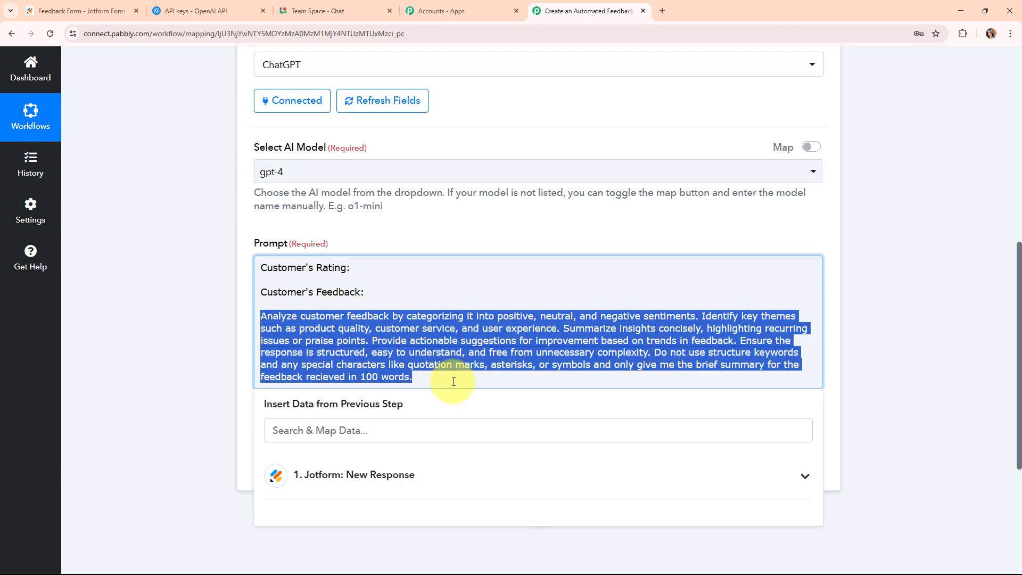
pyautogui.click(450, 376)
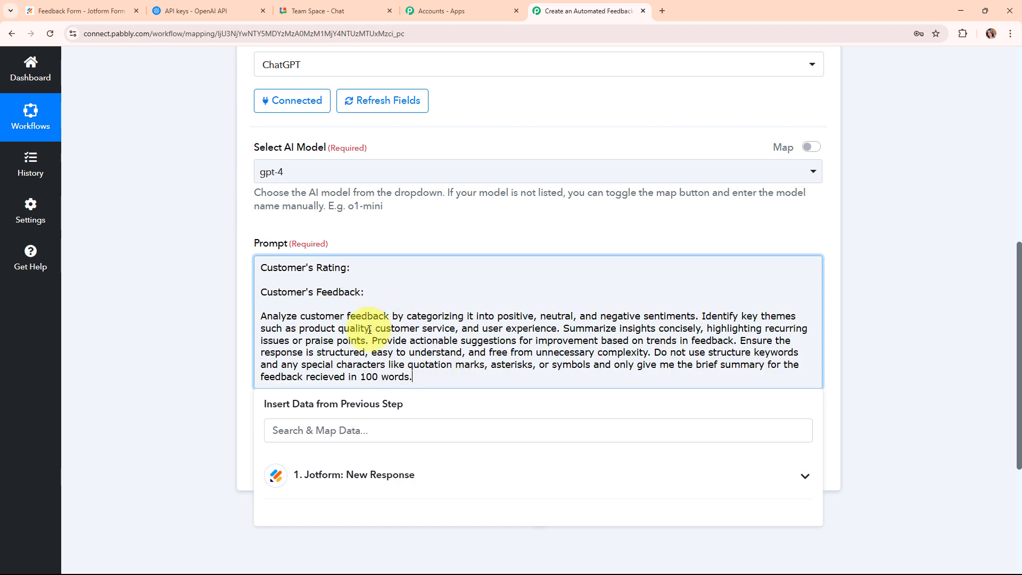
# Step: Map the Jotform response's RawRequest Q6 TypeA field after the Customer's Rating label in the prompt
pyautogui.click(385, 289)
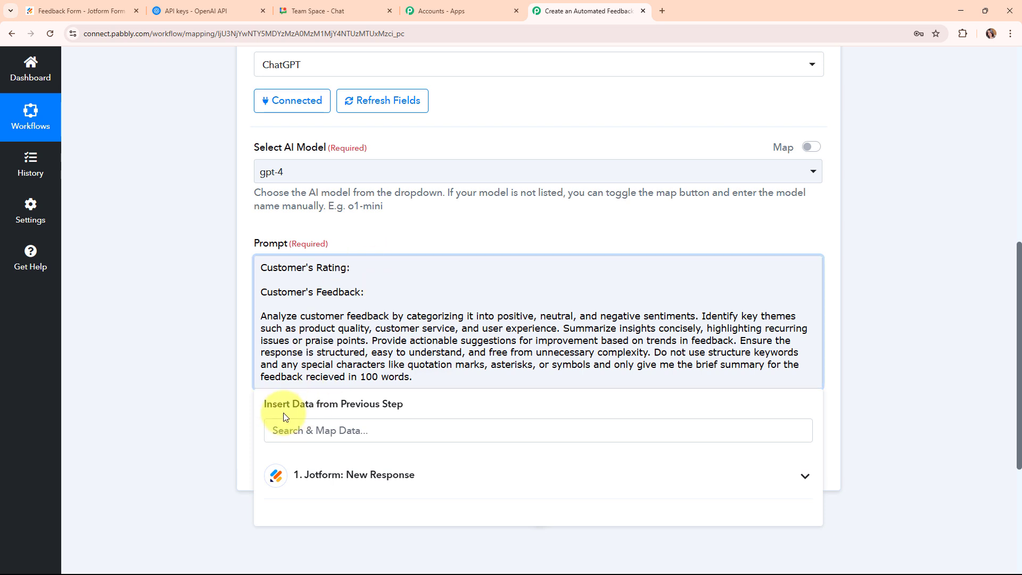
pyautogui.scroll(-4, 859, 338)
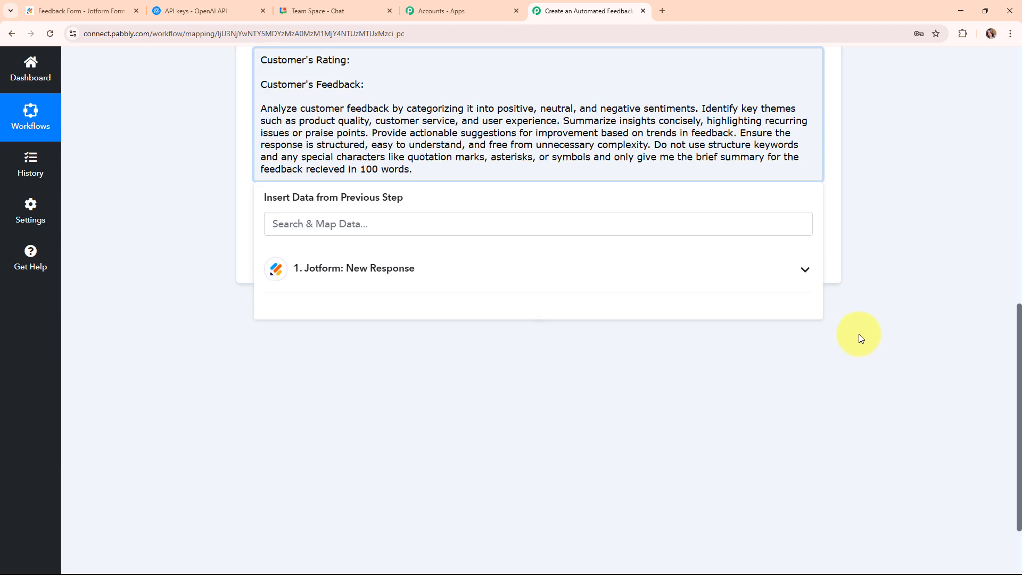
pyautogui.scroll(2, 372, 359)
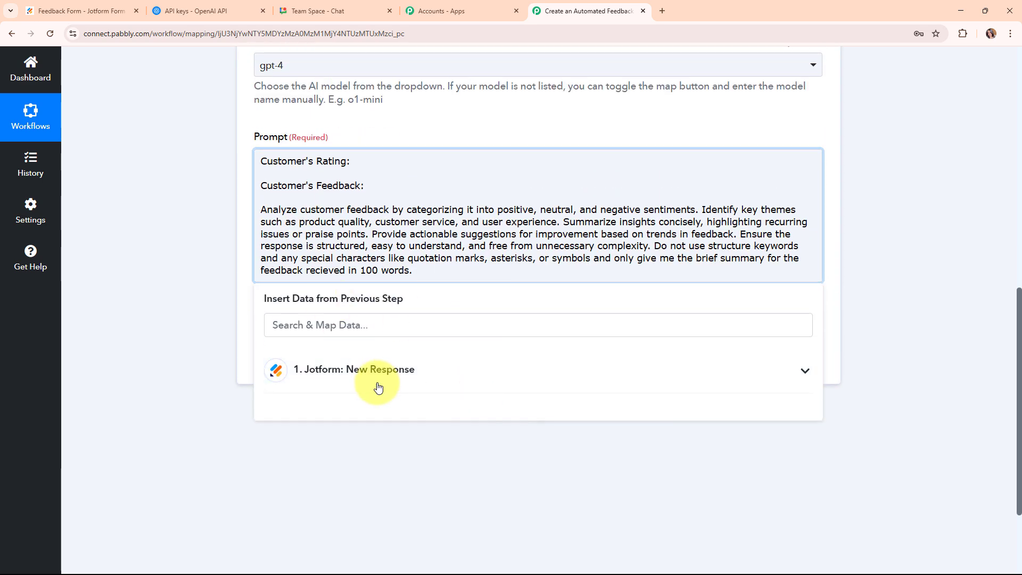
pyautogui.click(410, 394)
pyautogui.scroll(-5, 419, 479)
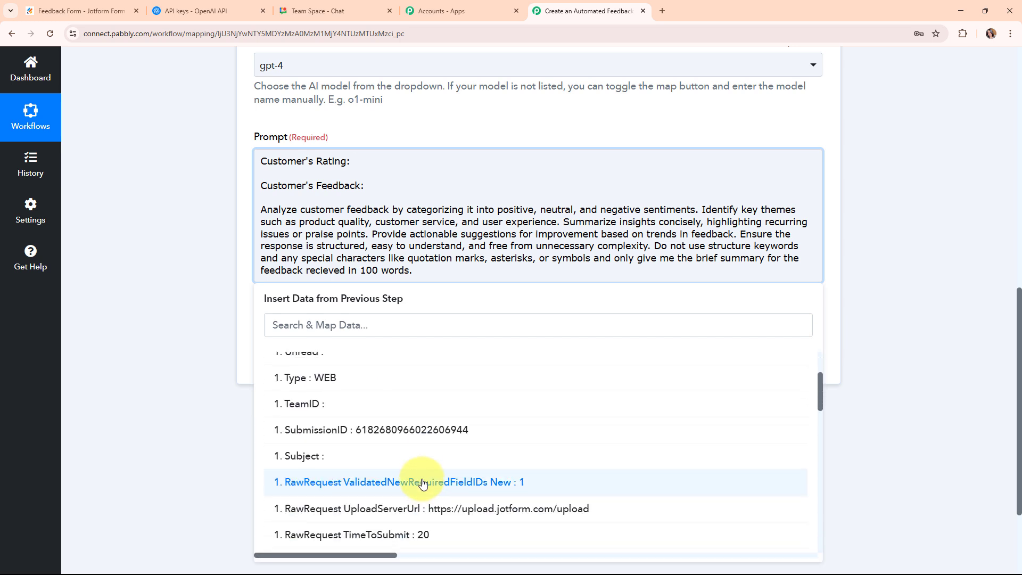
pyautogui.scroll(-2, 419, 478)
pyautogui.click(319, 425)
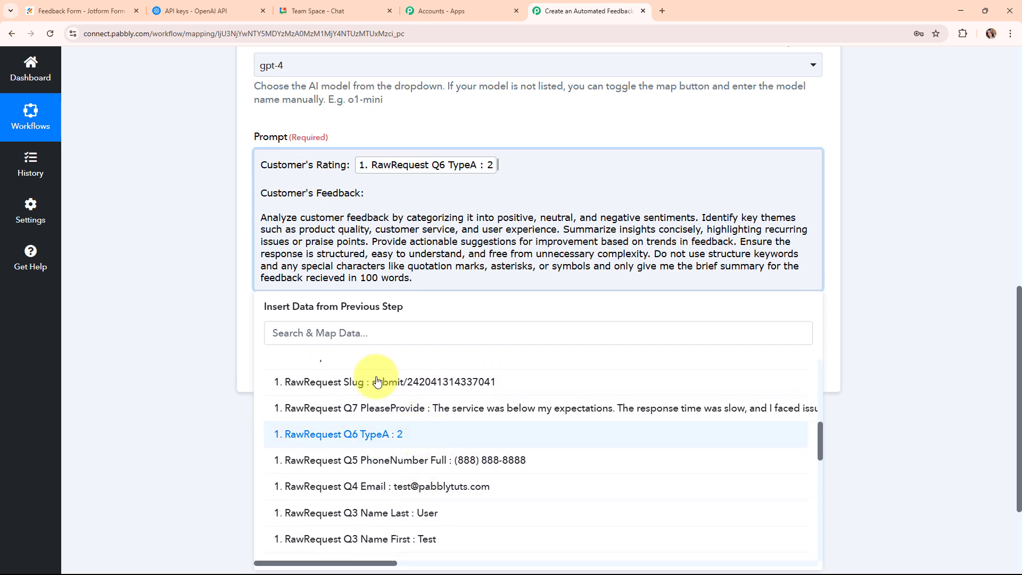
# Step: Map the Jotform response's RawRequest Q7 PleaseProvide field after the Customer's Feedback label in the prompt
pyautogui.click(381, 195)
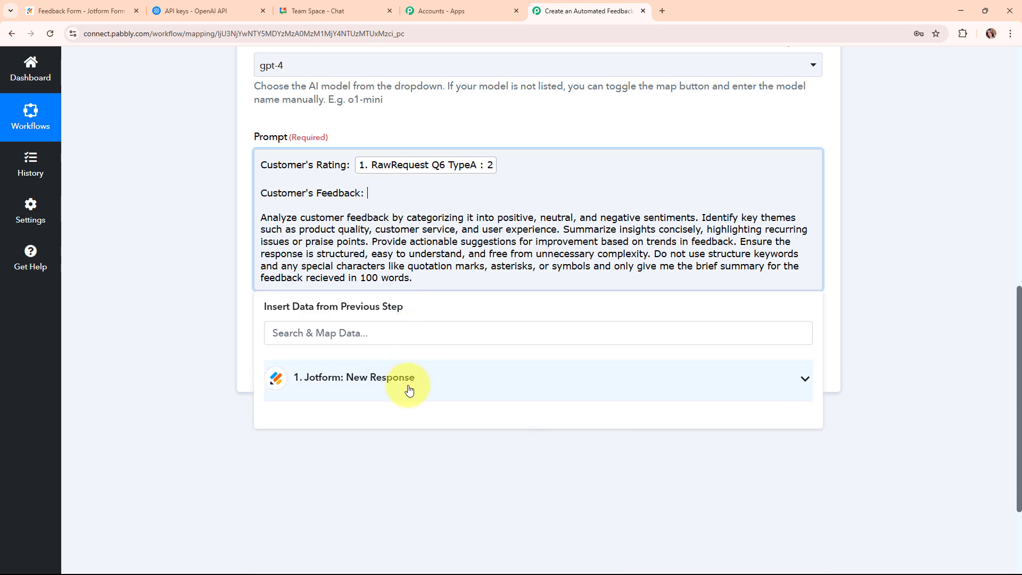
pyautogui.click(410, 388)
pyautogui.scroll(-4, 418, 482)
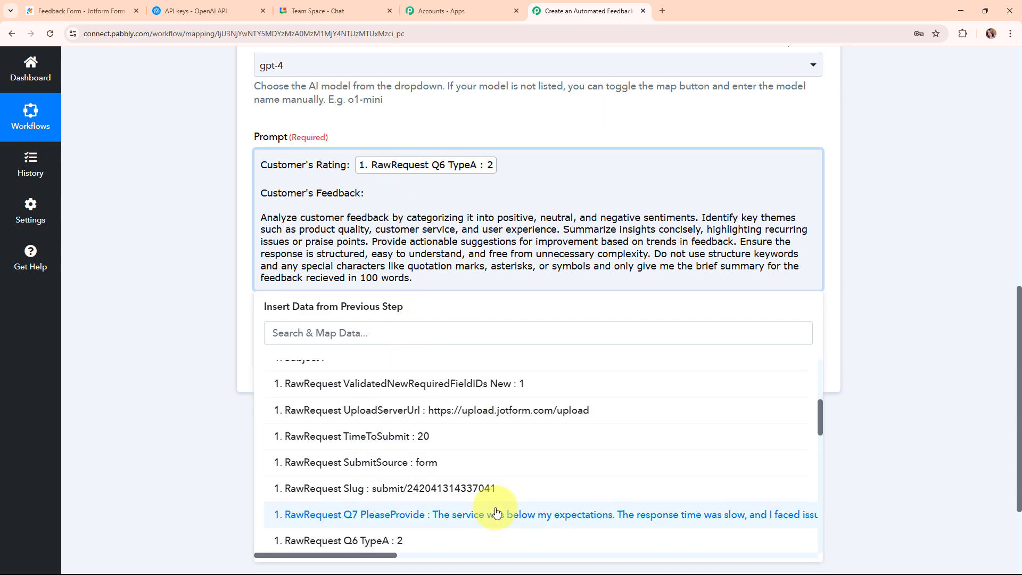
pyautogui.click(481, 515)
pyautogui.click(156, 221)
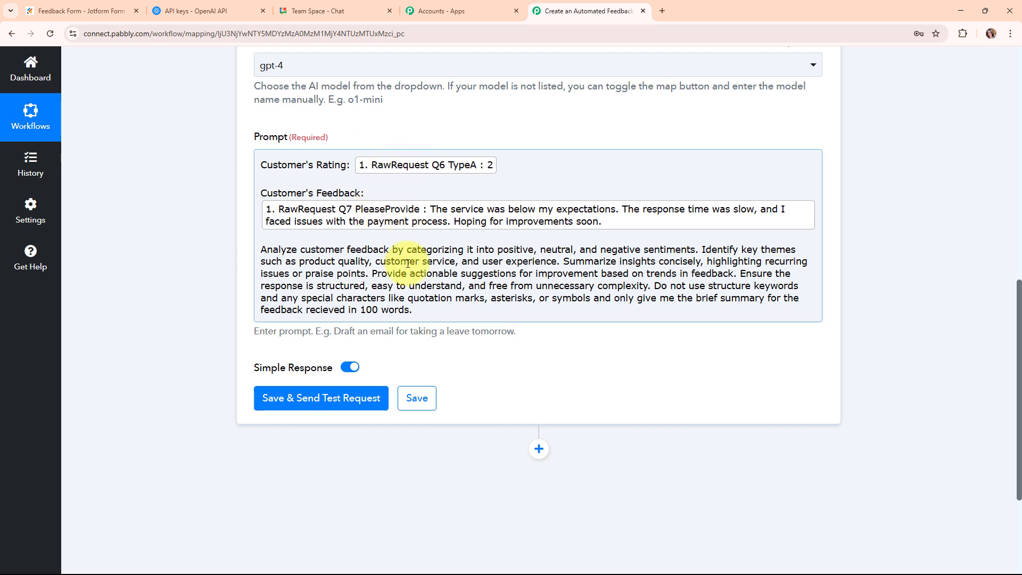
# Step: Save the ChatGPT action with a test request and expand the Choices 0 Message Content value to read the full reply
pyautogui.scroll(-1, 593, 272)
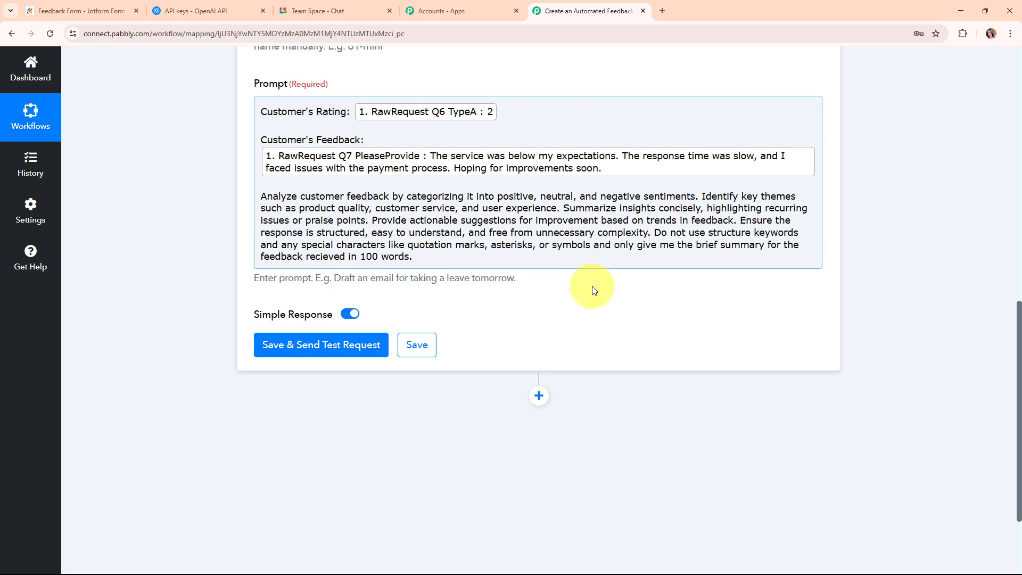
pyautogui.click(324, 352)
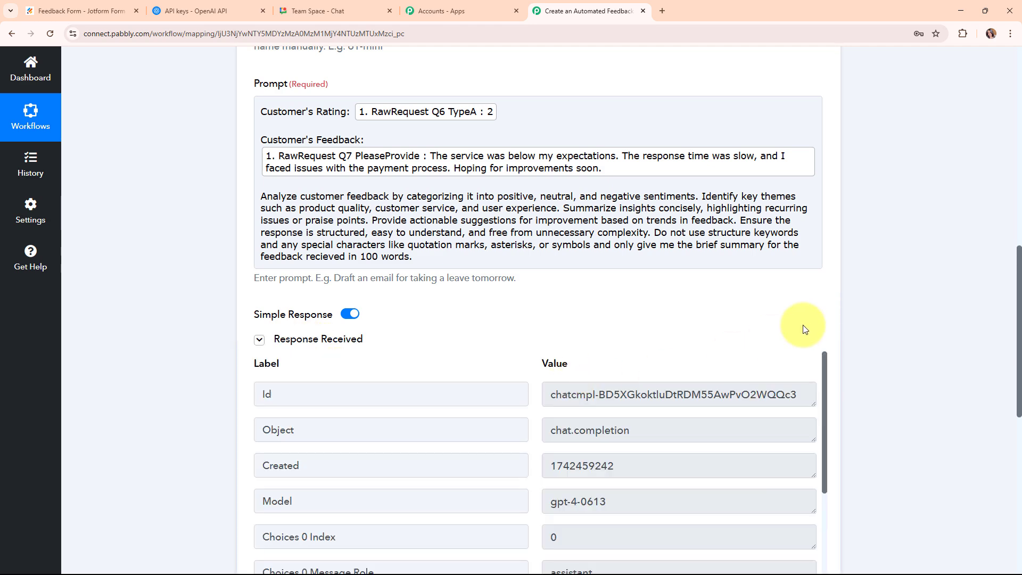
pyautogui.scroll(-4, 836, 298)
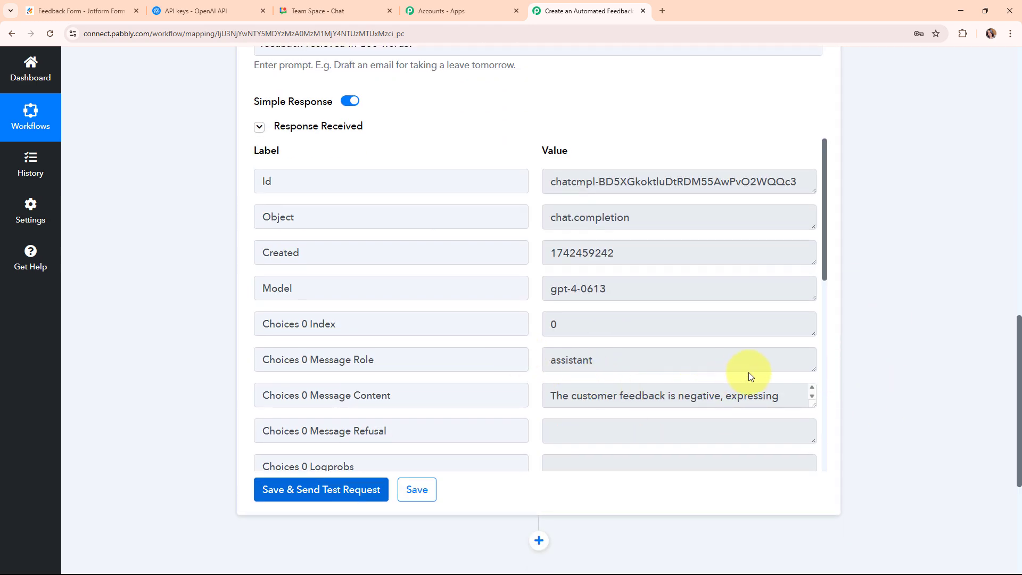
pyautogui.scroll(-2, 745, 372)
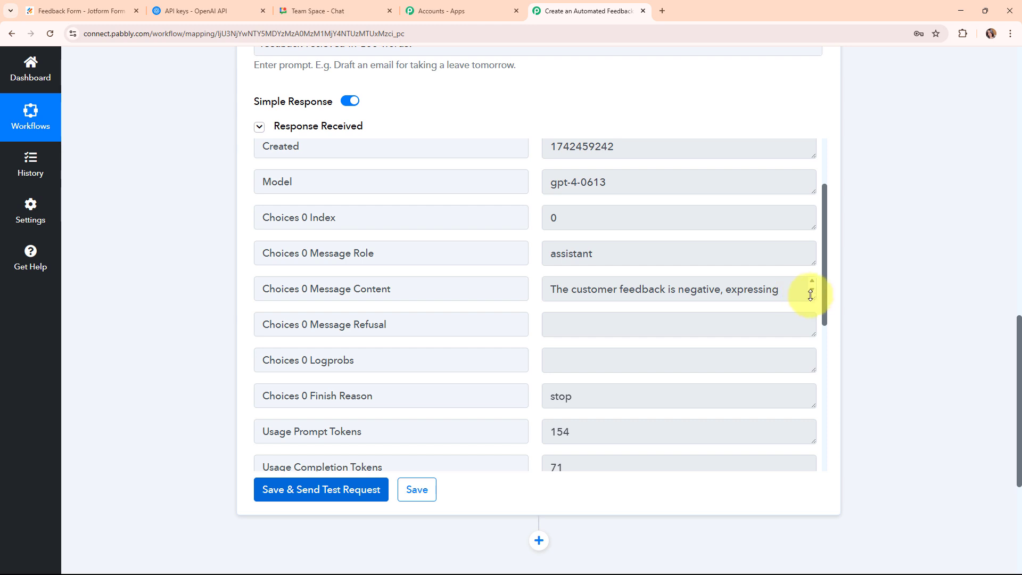
pyautogui.moveTo(813, 297); pyautogui.dragTo(791, 431)
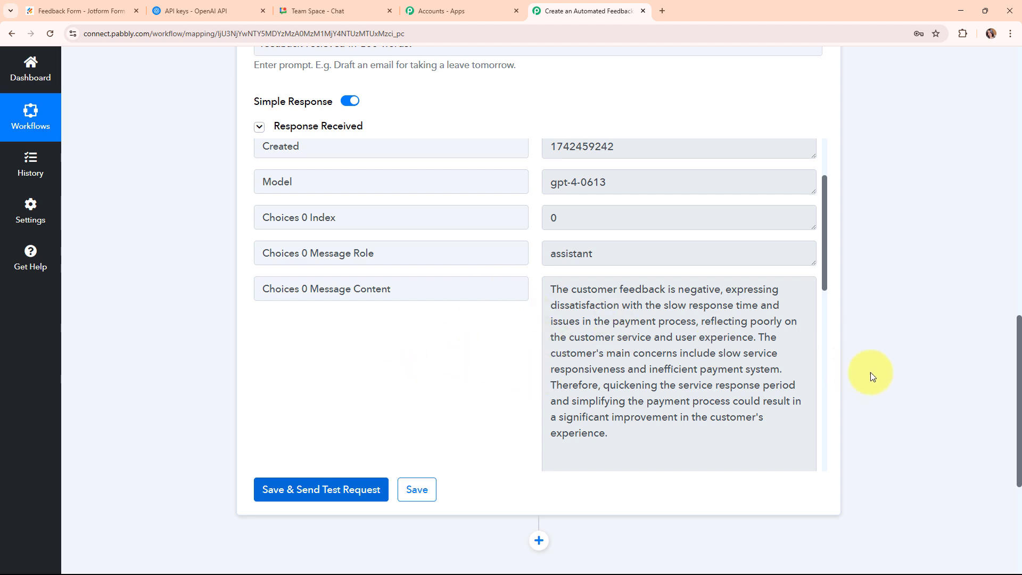
# Step: Collapse the ChatGPT action and add Google Chat Hangout as the next action with the Create Message event
pyautogui.scroll(3, 854, 352)
pyautogui.scroll(6, 853, 351)
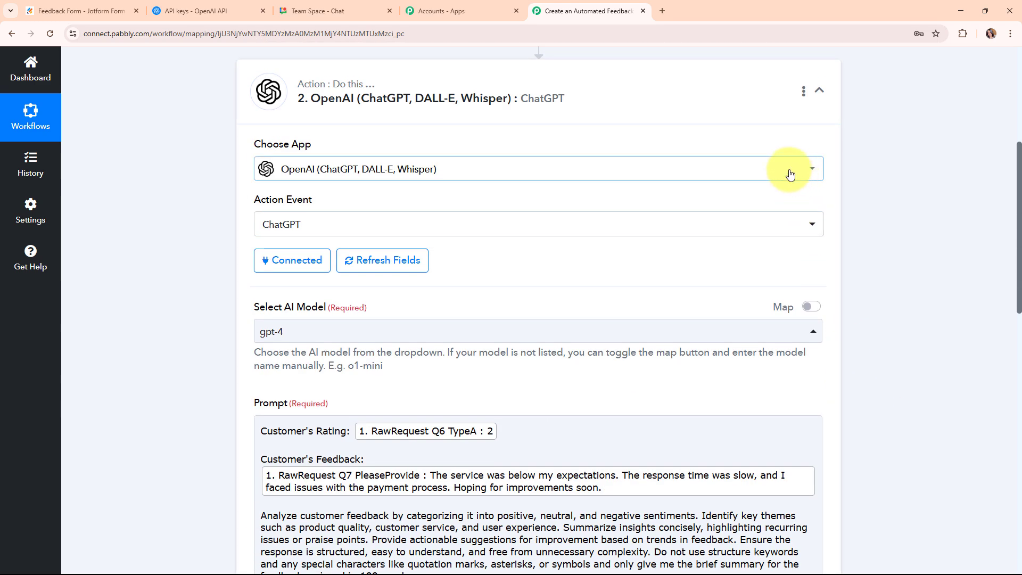
pyautogui.click(812, 106)
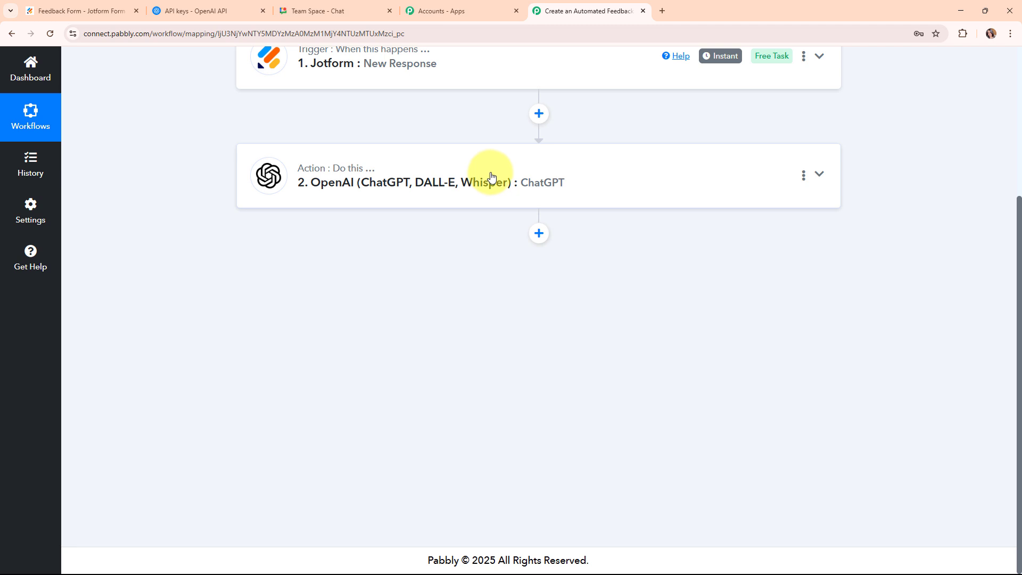
pyautogui.click(540, 232)
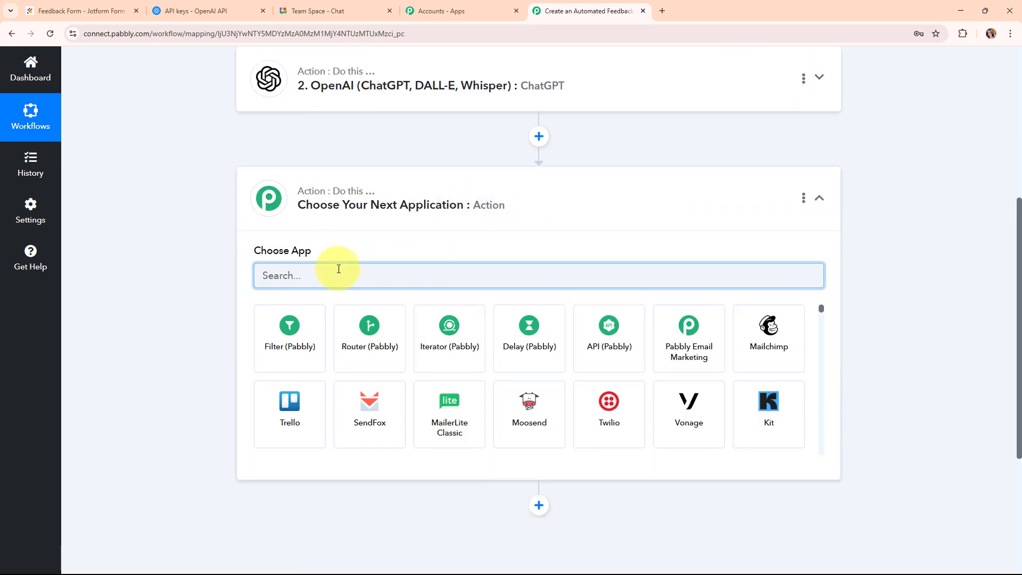
pyautogui.write('Goo')
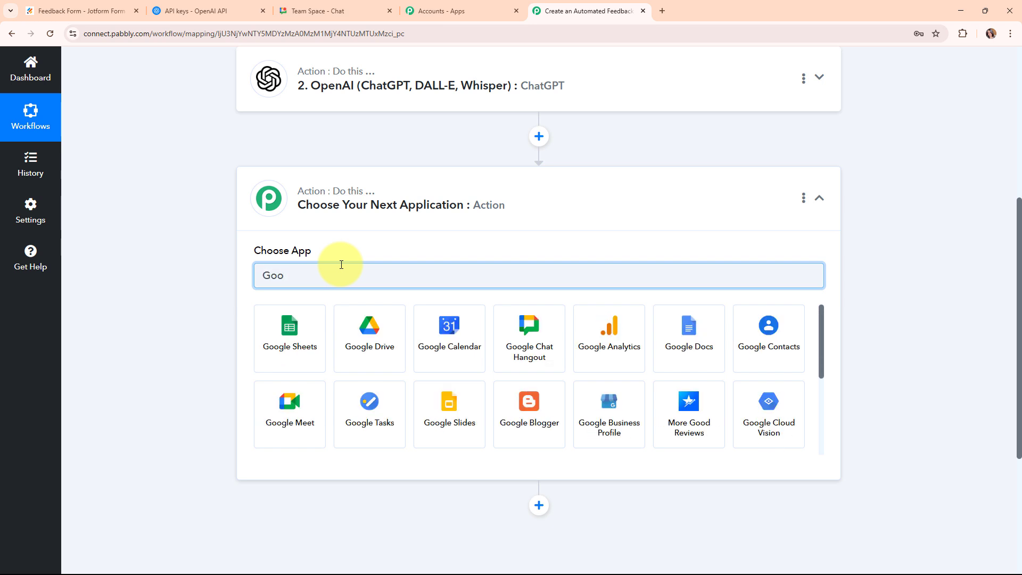
pyautogui.click(548, 359)
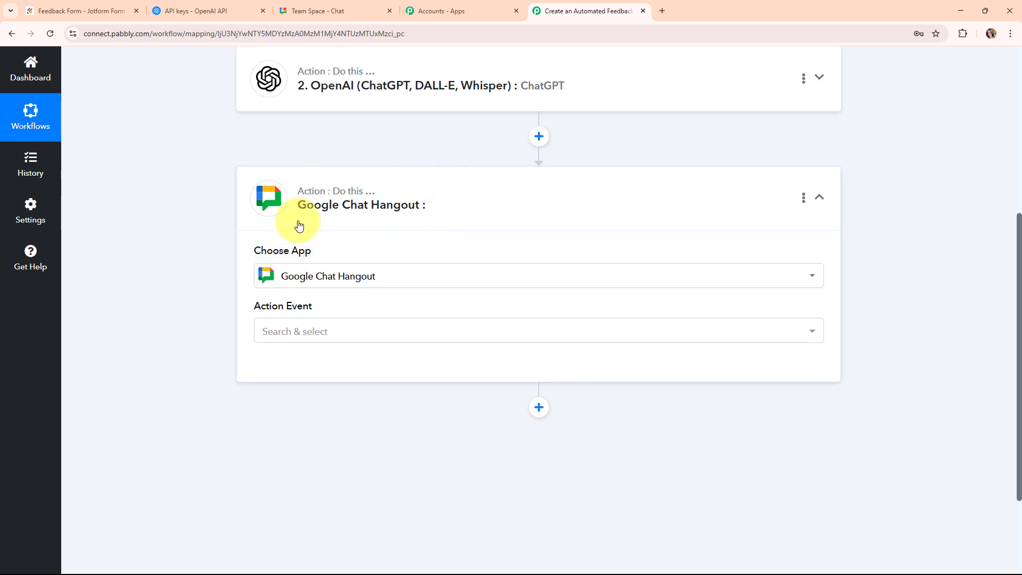
pyautogui.click(310, 327)
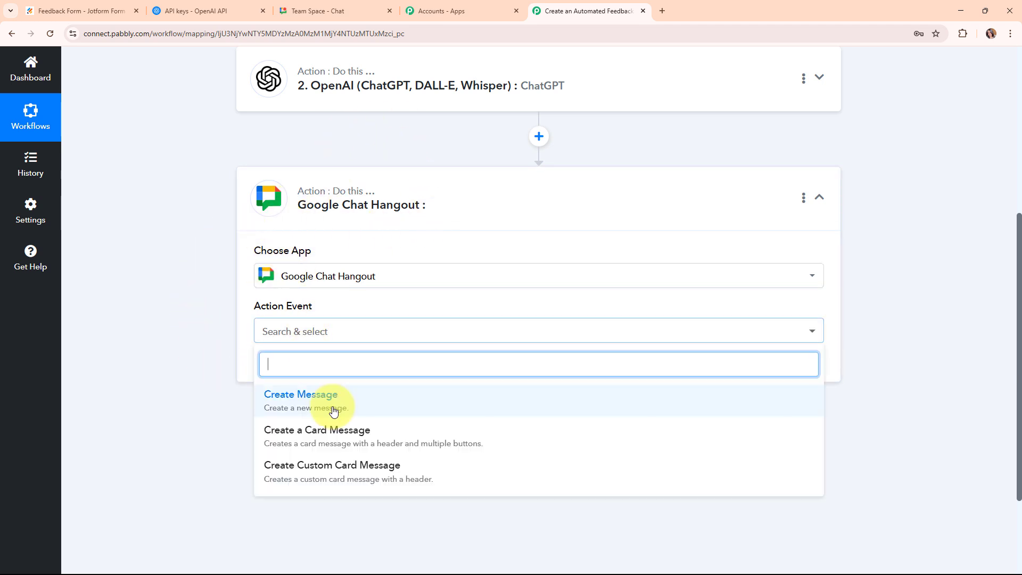
pyautogui.click(333, 412)
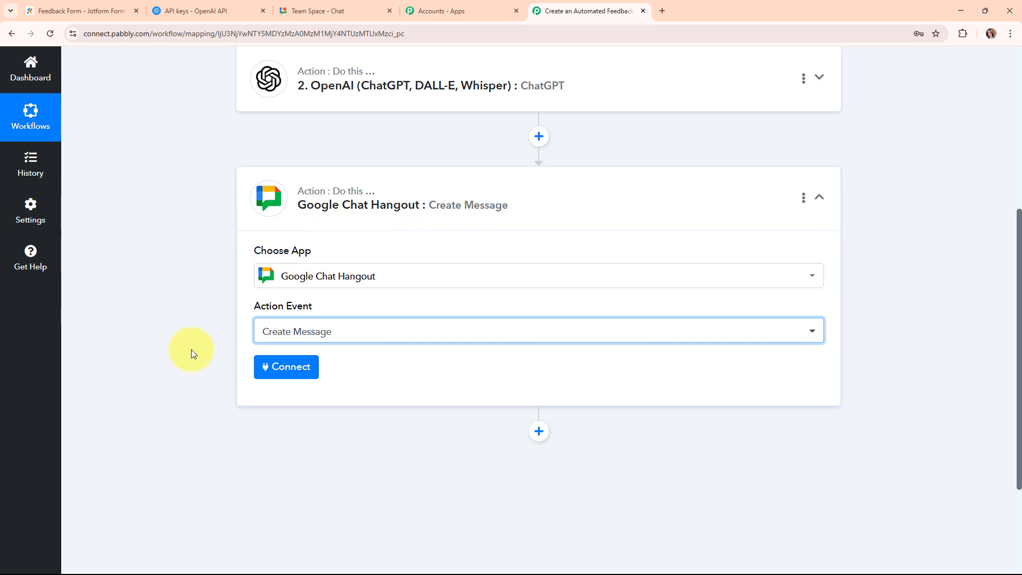
# Step: Connect the Google Chat Hangout action and review its Chat Webhook URL and Message fields
pyautogui.click(266, 382)
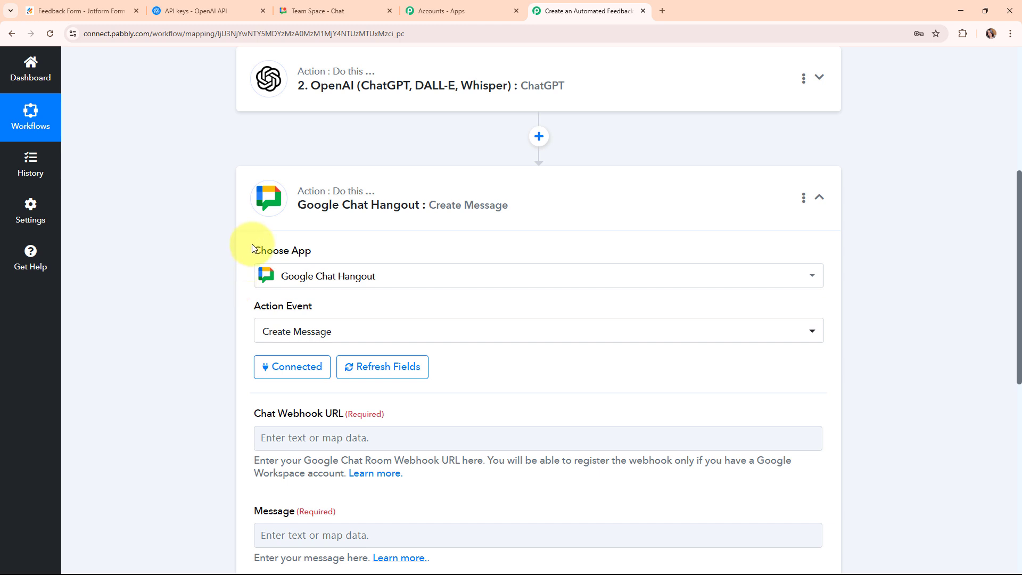
pyautogui.scroll(-3, 558, 358)
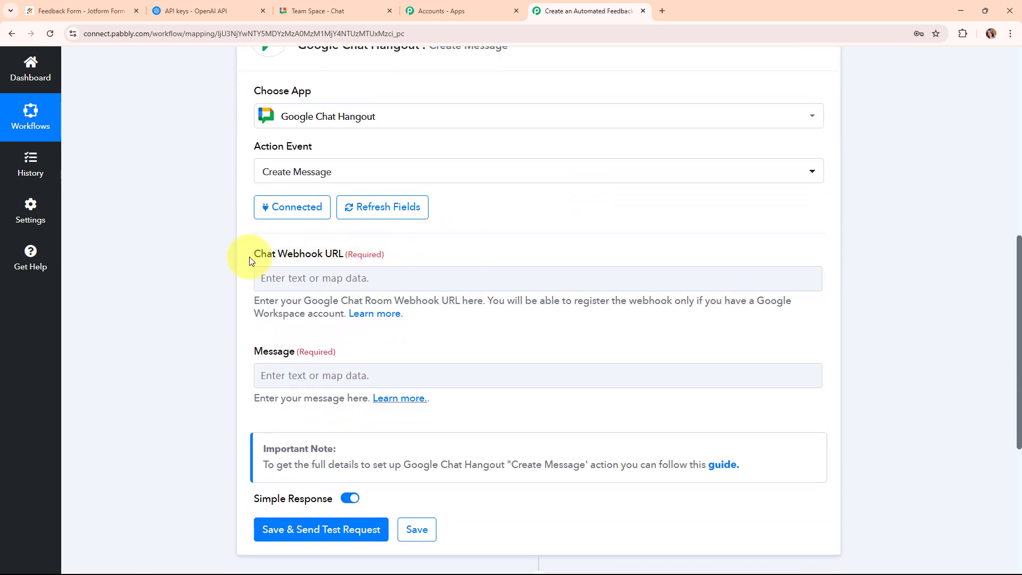
pyautogui.moveTo(249, 260); pyautogui.dragTo(329, 287)
pyautogui.moveTo(249, 357); pyautogui.dragTo(404, 356)
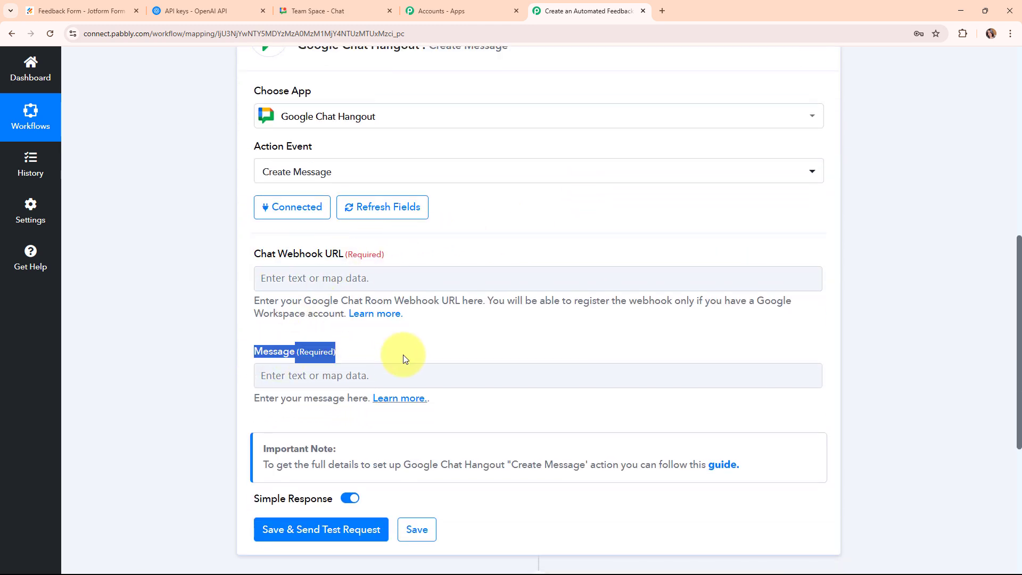
pyautogui.click(318, 289)
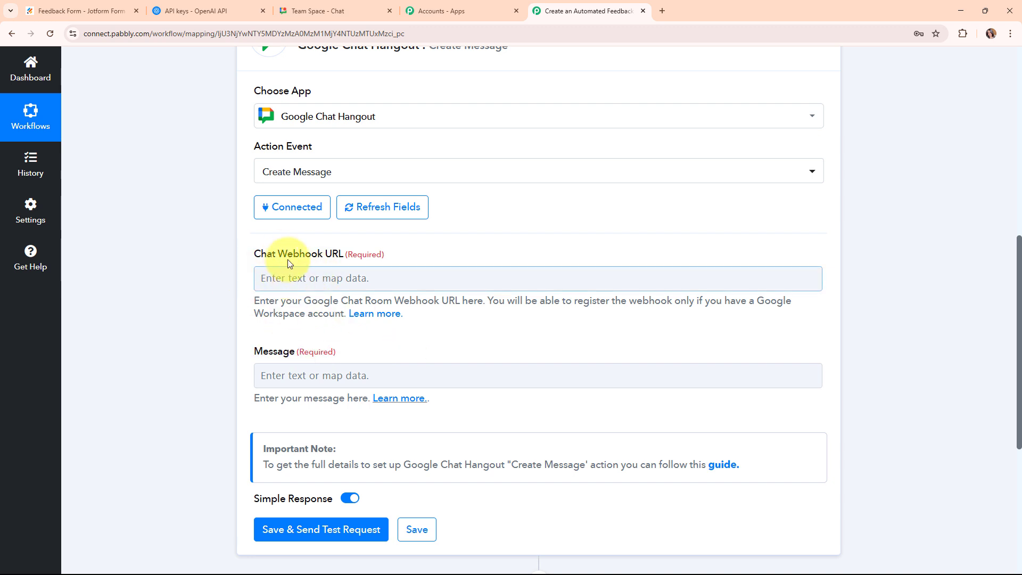
pyautogui.moveTo(256, 299); pyautogui.dragTo(443, 324)
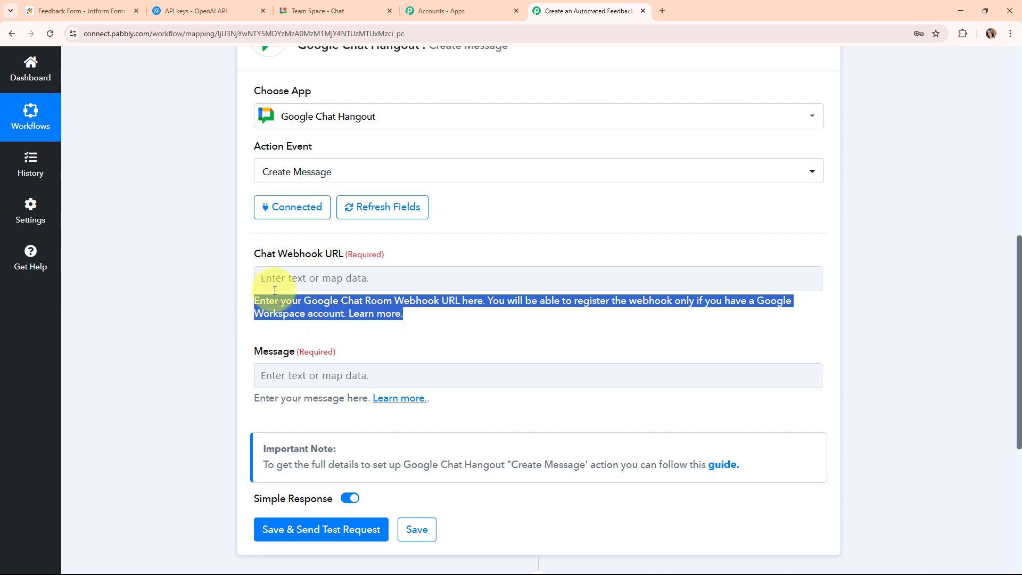
# Step: Open the help article for the Chat Webhook URL, read how to create an incoming webhook, and close the article
pyautogui.click(338, 312)
pyautogui.click(371, 320)
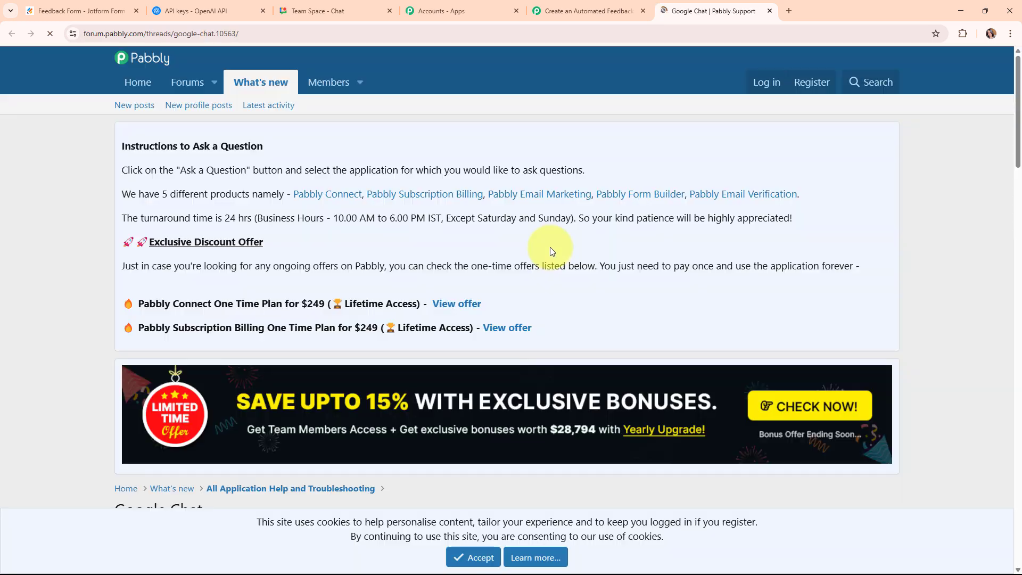
pyautogui.scroll(-10, 549, 245)
pyautogui.scroll(-8, 522, 244)
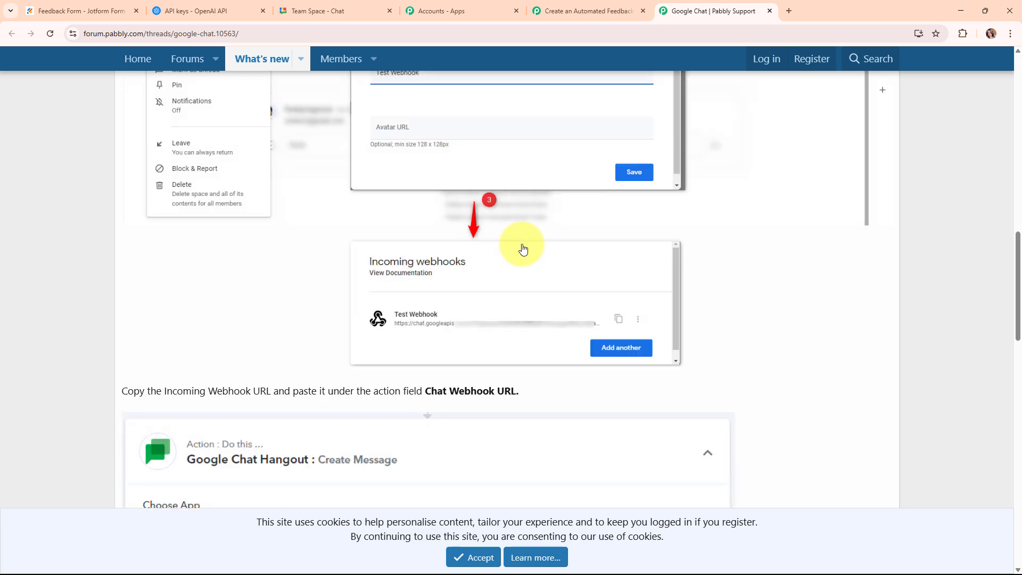
pyautogui.scroll(8, 521, 235)
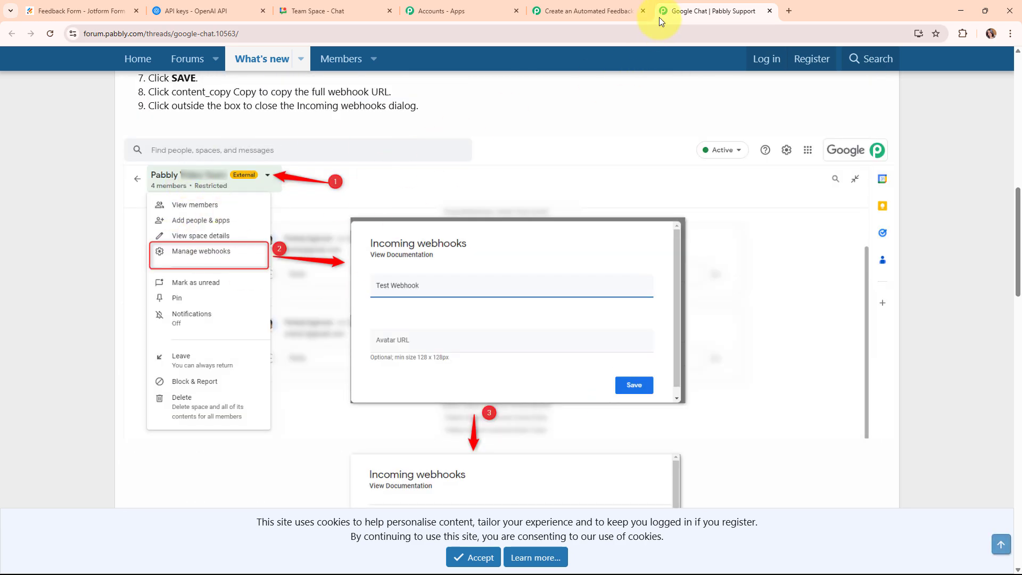
pyautogui.click(770, 11)
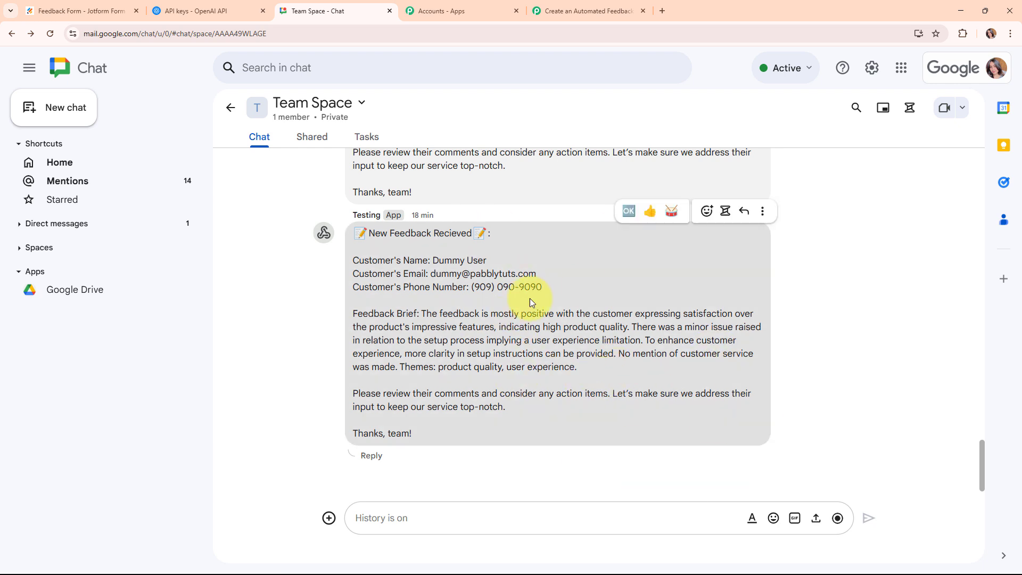
# Step: Create an incoming webhook named New Feedback in the apps and integrations settings of the Team Space chat
pyautogui.click(347, 117)
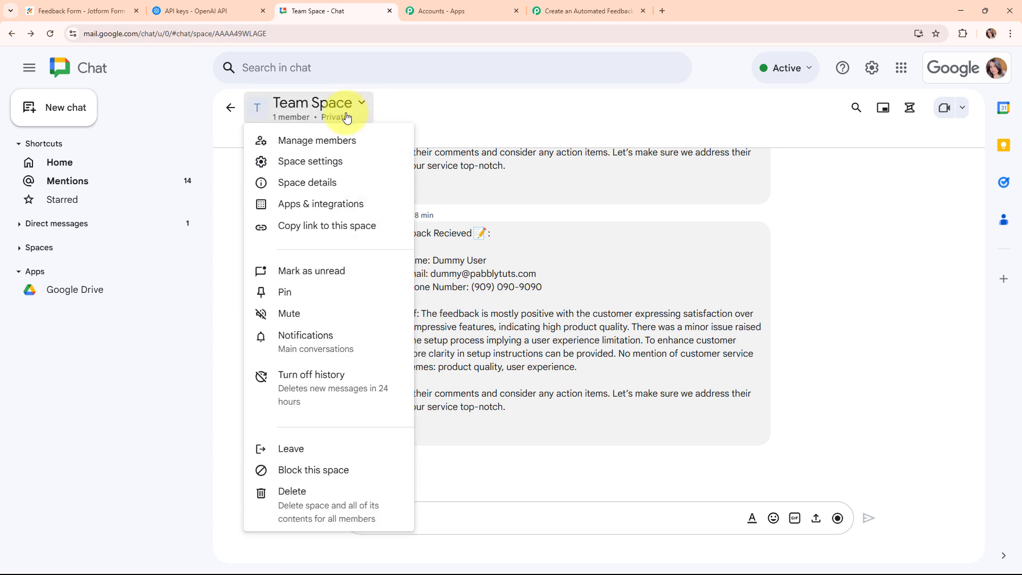
pyautogui.click(311, 165)
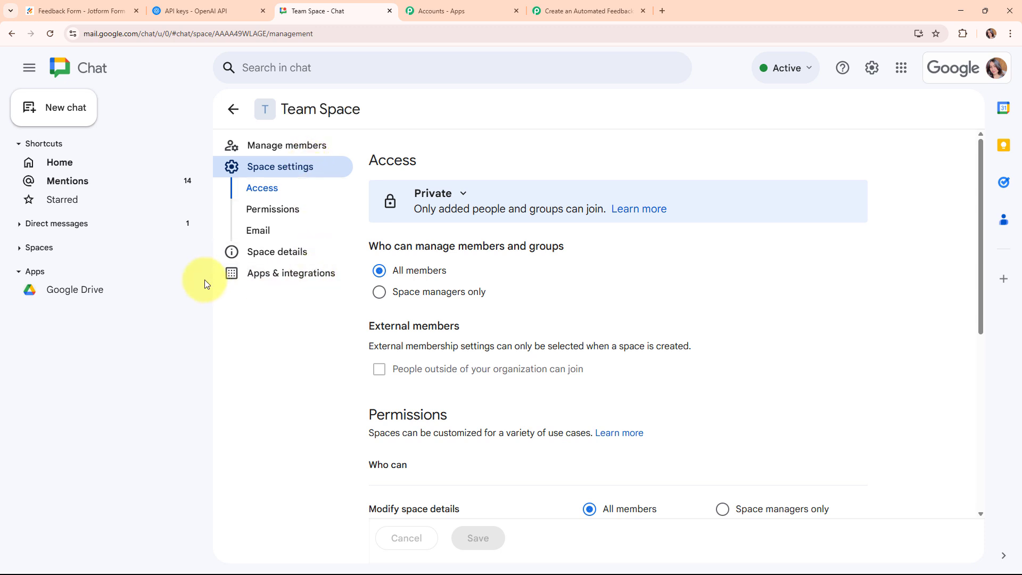
pyautogui.click(271, 275)
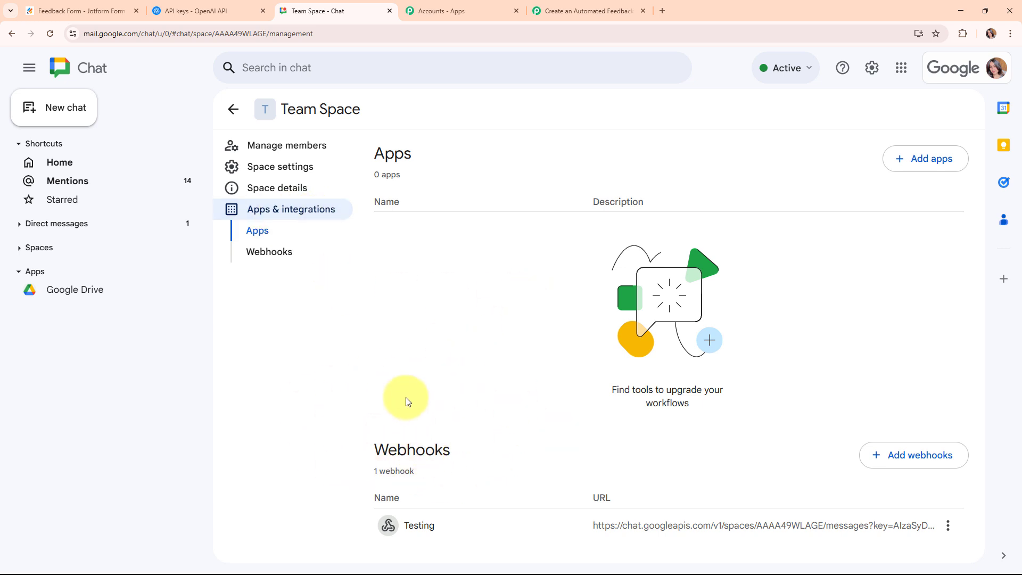
pyautogui.click(951, 462)
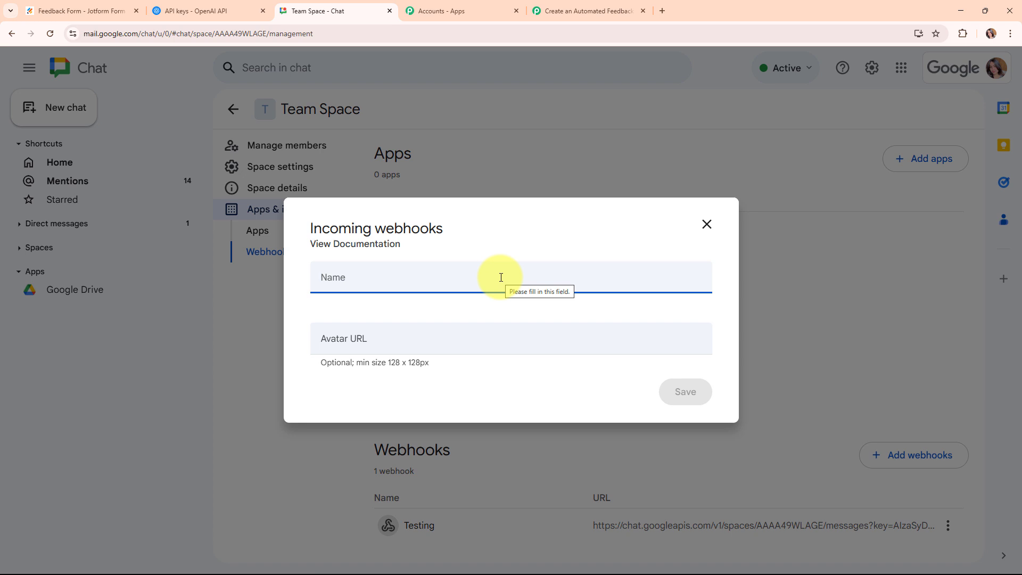
pyautogui.write('New Feedback')
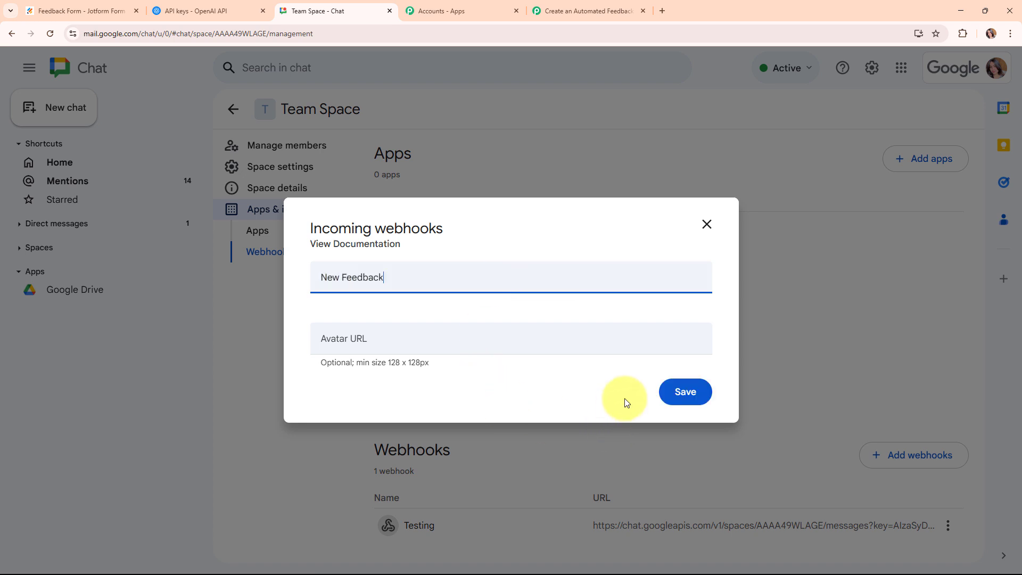
pyautogui.click(692, 390)
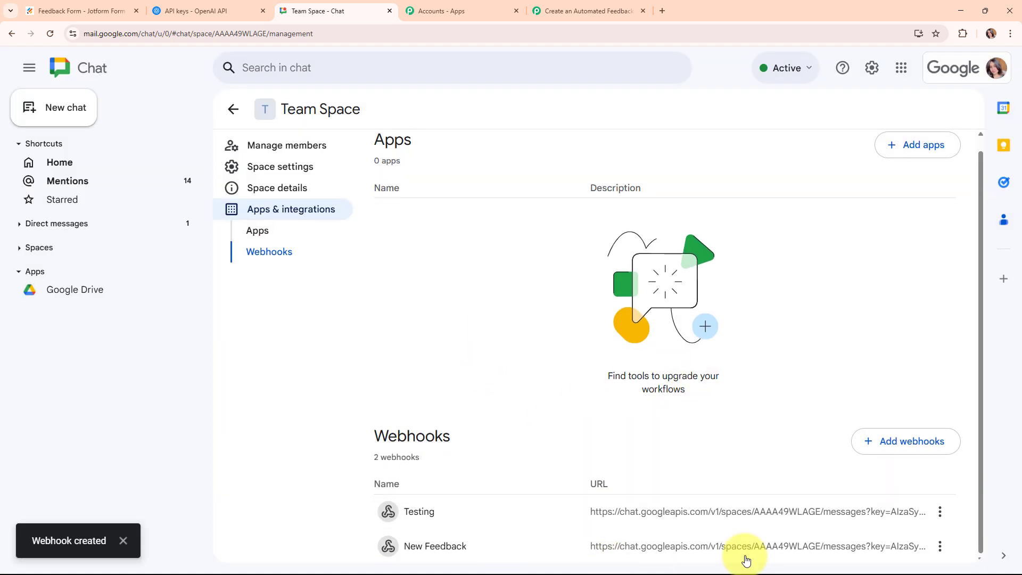
# Step: Copy the New Feedback webhook's link and paste it as the Chat Webhook URL of the Google Chat Hangout action in Pabbly Connect
pyautogui.click(940, 546)
pyautogui.click(923, 488)
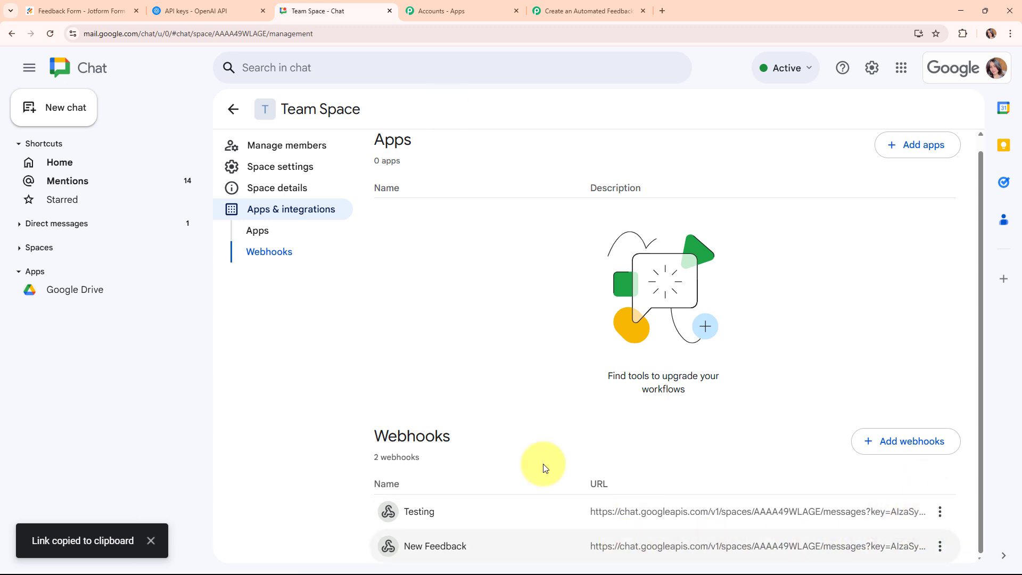
pyautogui.click(542, 10)
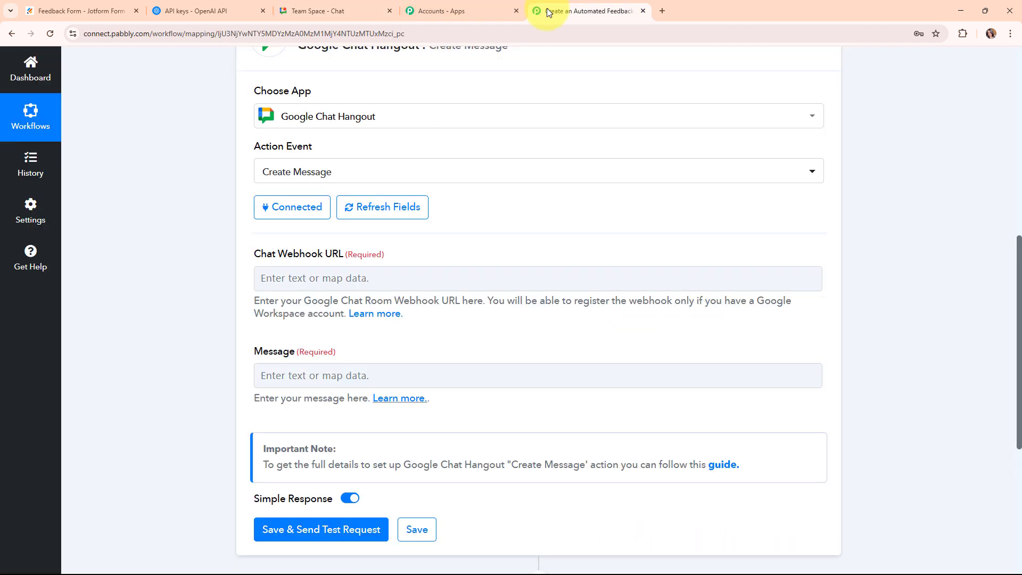
pyautogui.rightClick(287, 277)
pyautogui.click(346, 398)
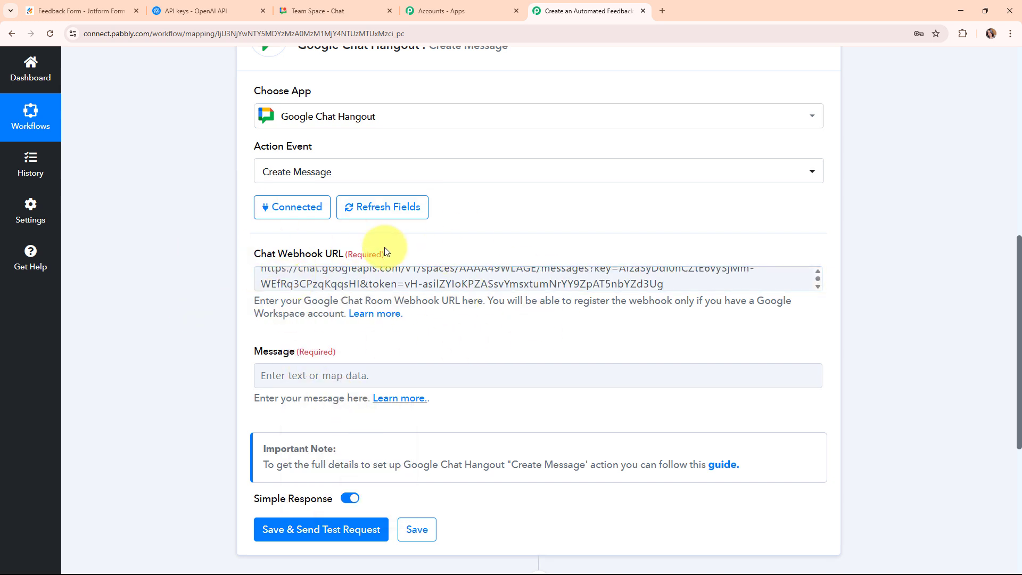
pyautogui.scroll(-1, 416, 286)
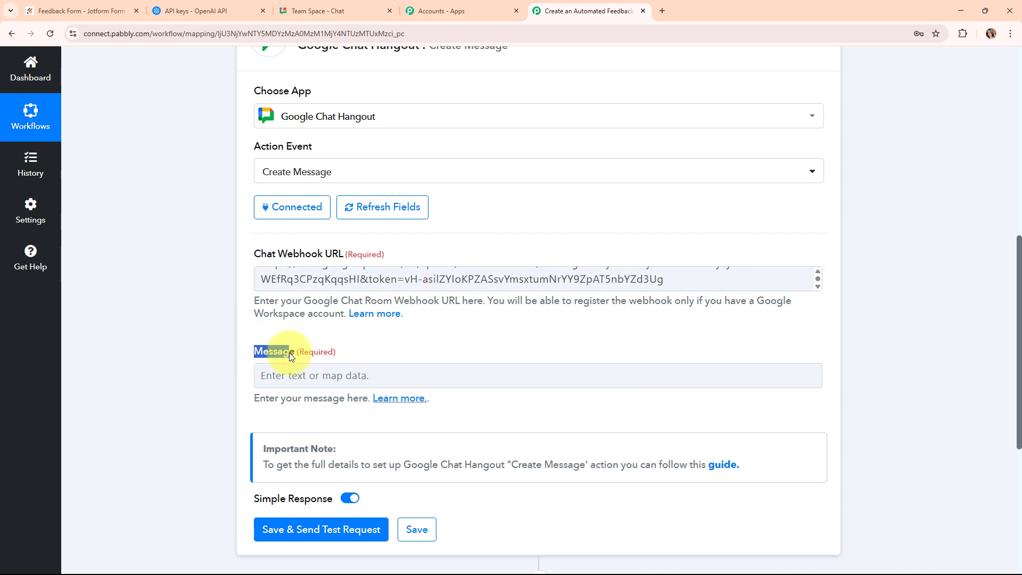
# Step: Paste the "New Feedback Recieved" template with customer name, email, phone number and Feedback Brief lines into the Message field
pyautogui.click(479, 354)
pyautogui.click(287, 371)
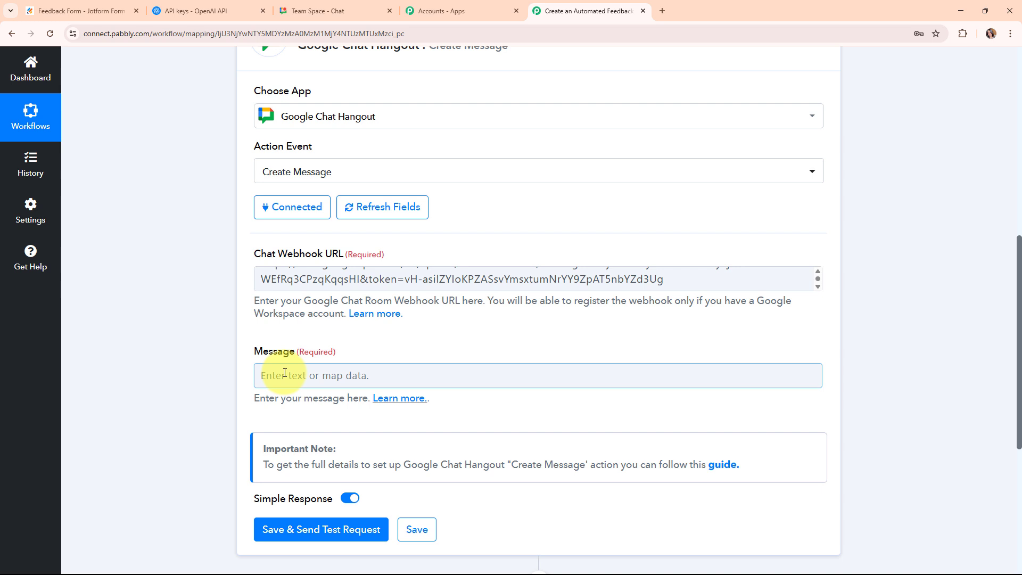
pyautogui.click(285, 373)
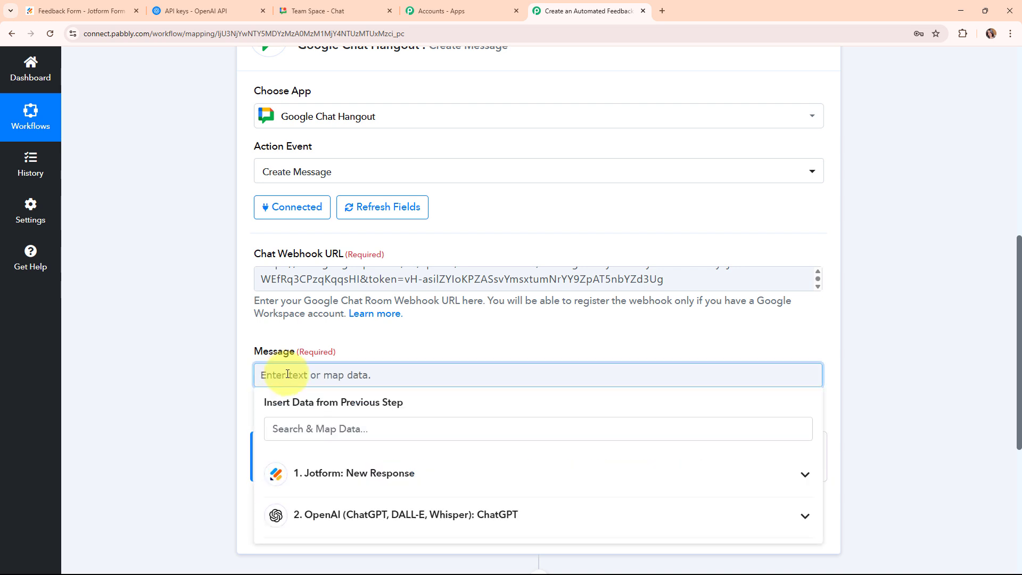
pyautogui.hotkey('ctrl', 'v')
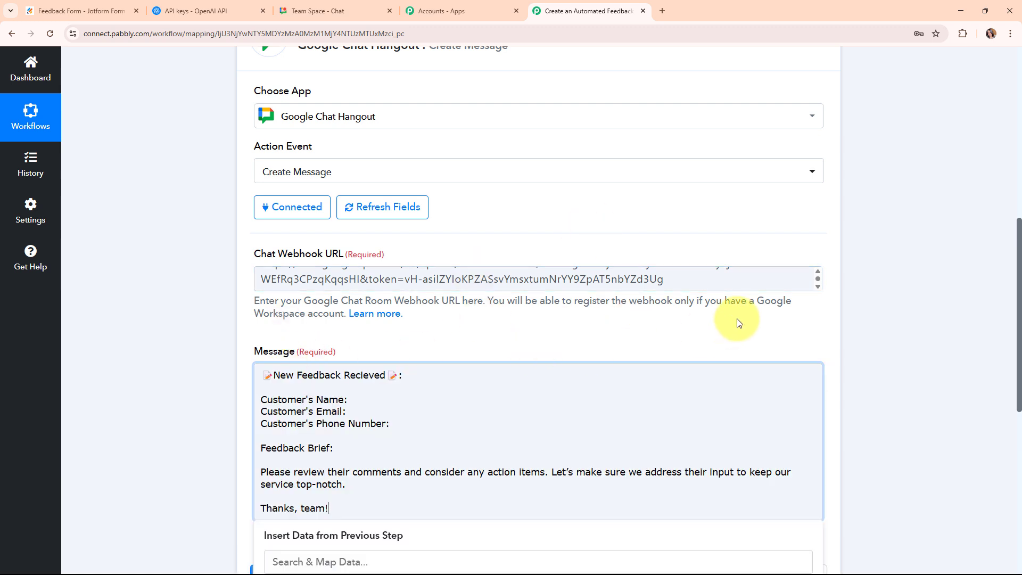
# Step: Map the Jotform Q3 Name First and Q3 Name Last values after "Customer's Name:" in the message
pyautogui.scroll(-2, 886, 310)
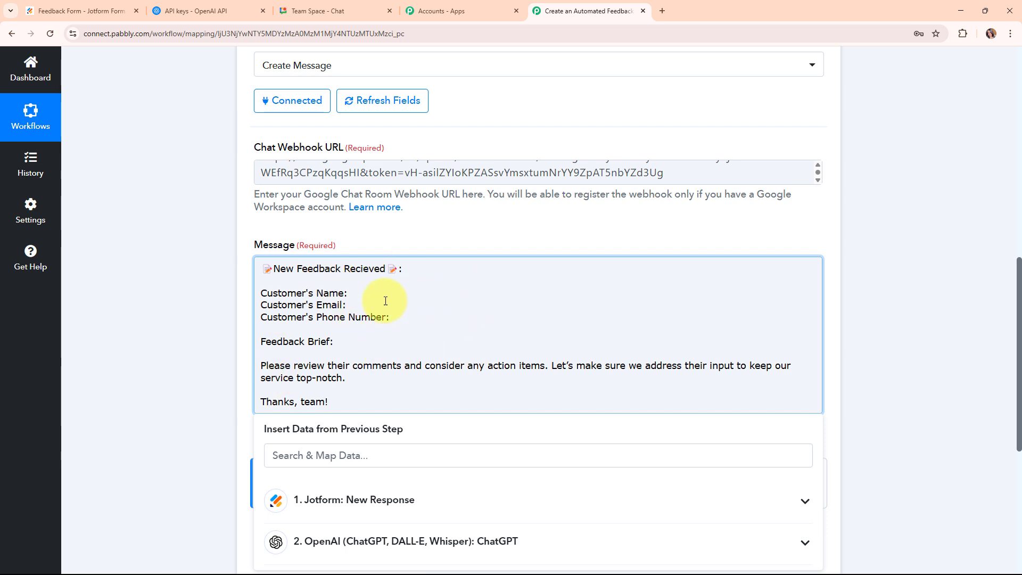
pyautogui.click(410, 506)
pyautogui.scroll(-4, 823, 361)
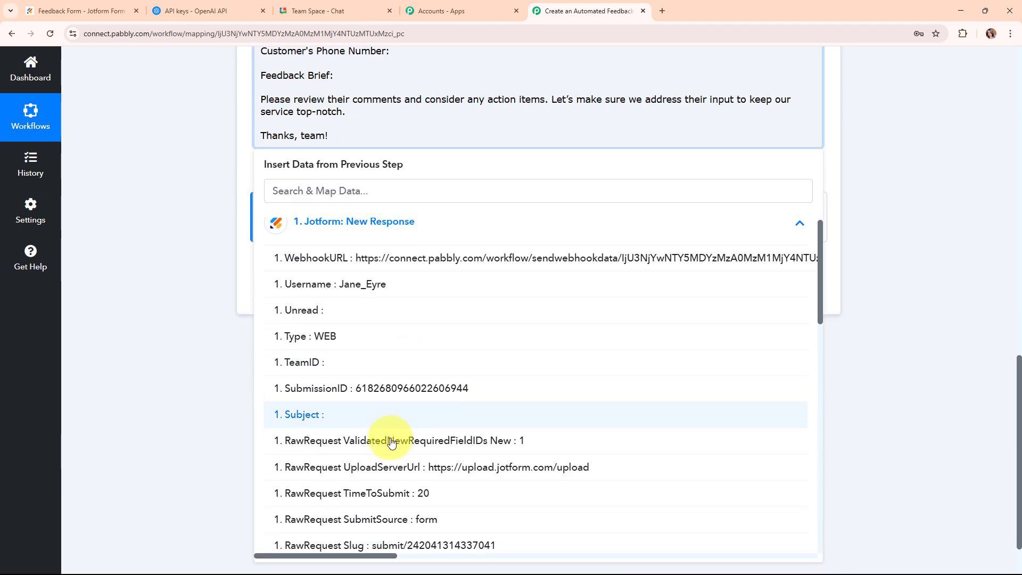
pyautogui.scroll(-3, 456, 445)
pyautogui.click(429, 503)
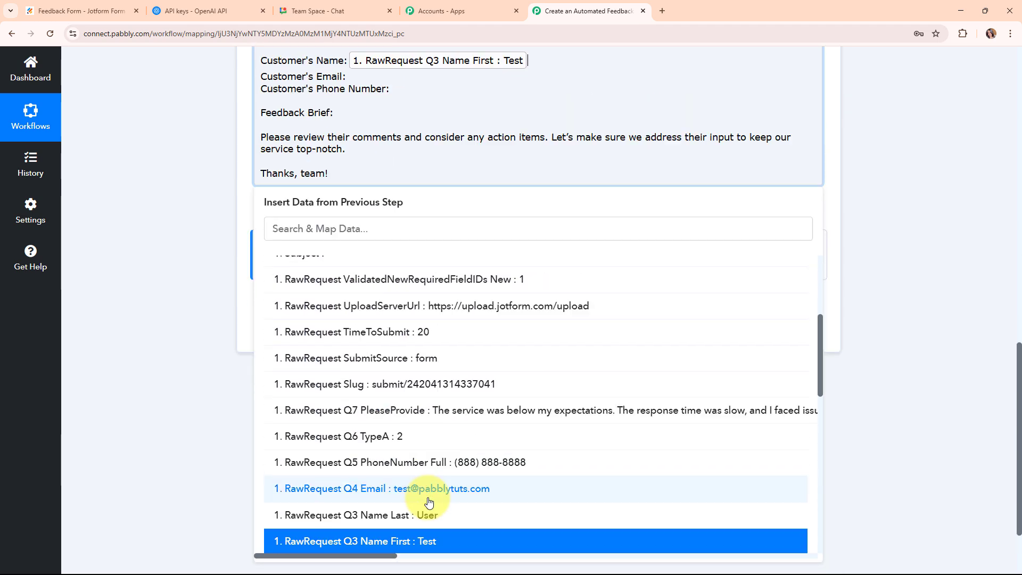
pyautogui.click(429, 515)
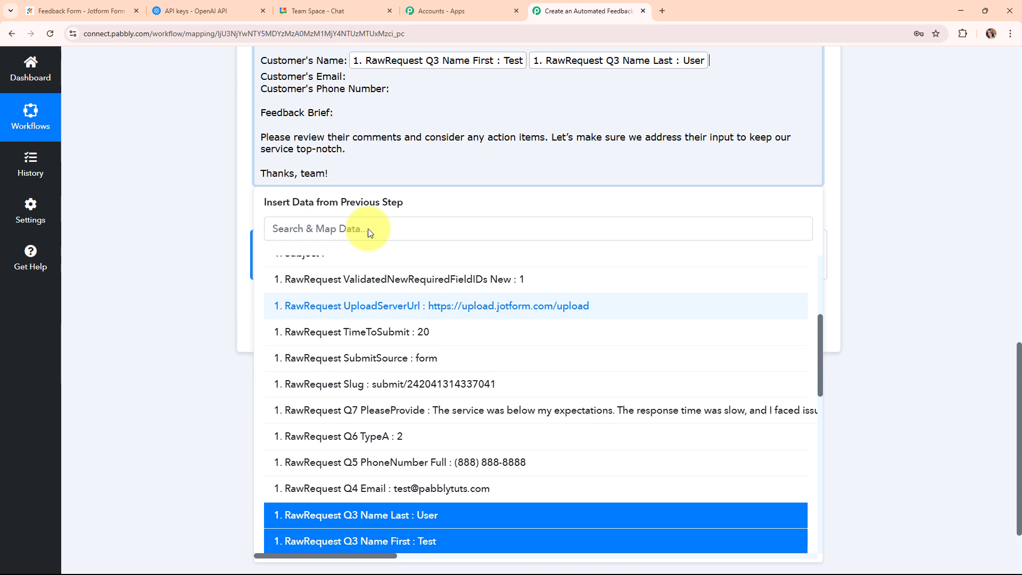
# Step: Map the Jotform Q4 Email value after "Customer's Email:" and the Q5 PhoneNumber Full value after "Customer's Phone Number:"
pyautogui.click(352, 76)
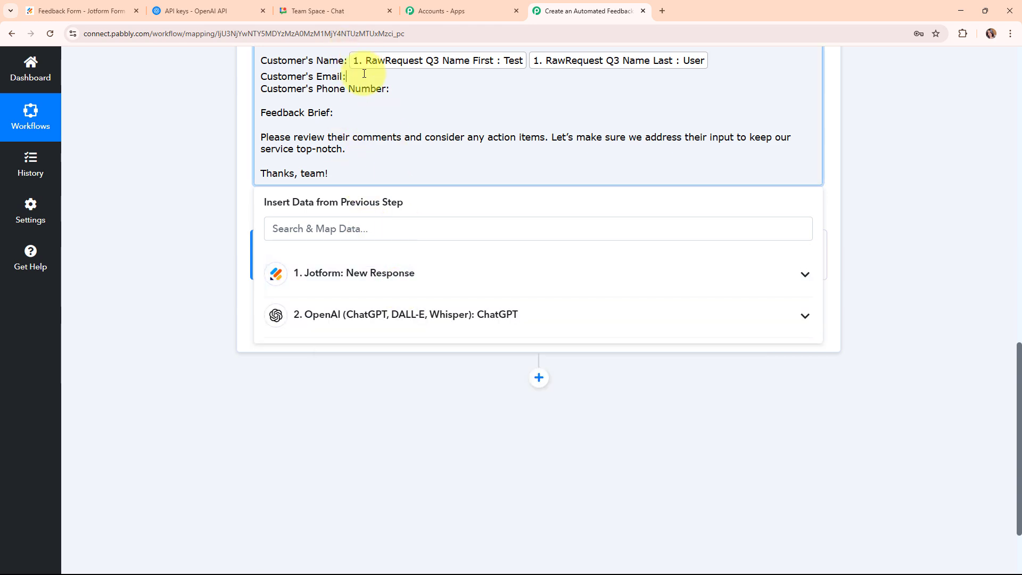
pyautogui.click(392, 273)
pyautogui.click(447, 488)
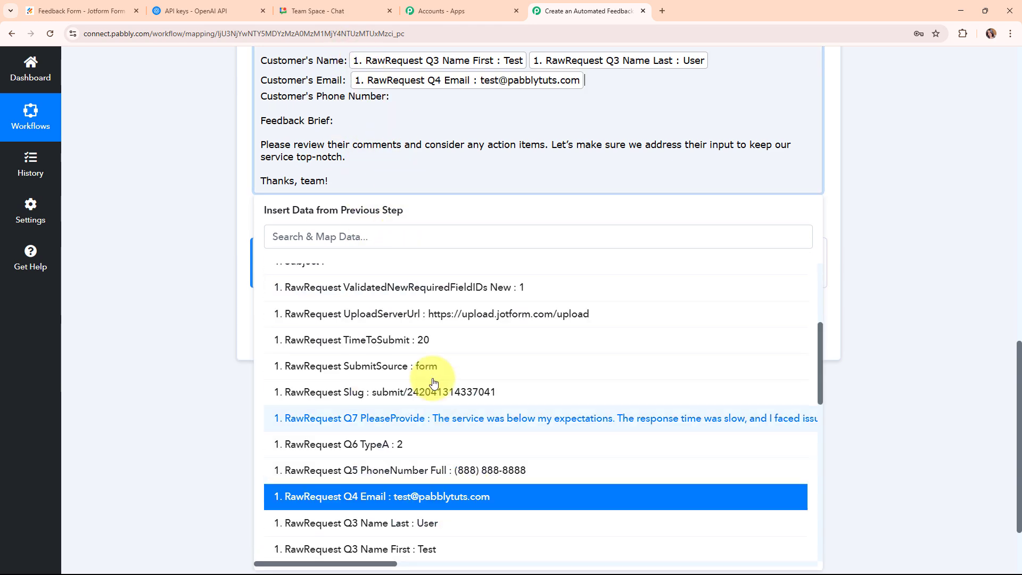
pyautogui.click(398, 96)
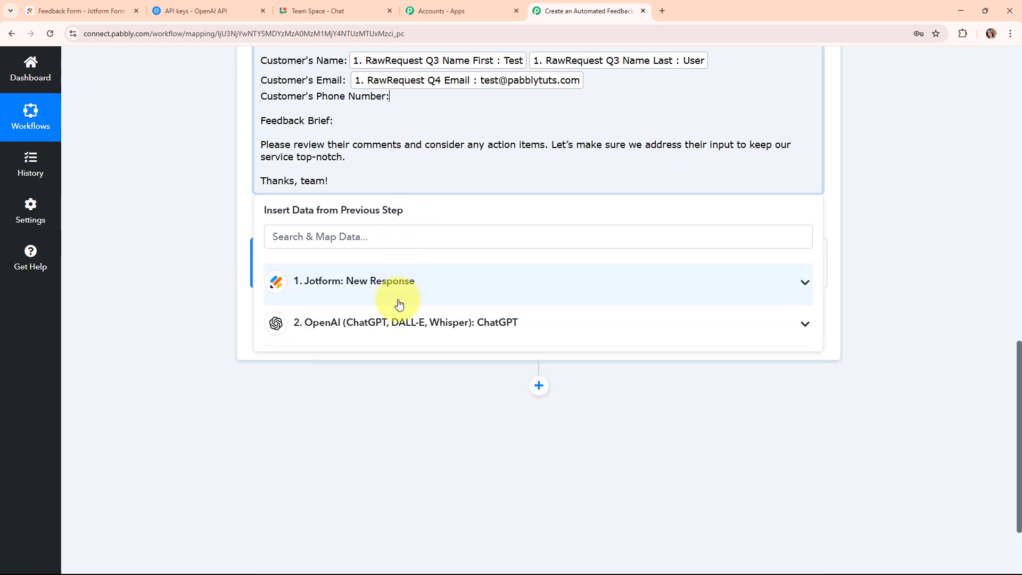
pyautogui.click(394, 297)
pyautogui.scroll(-3, 399, 365)
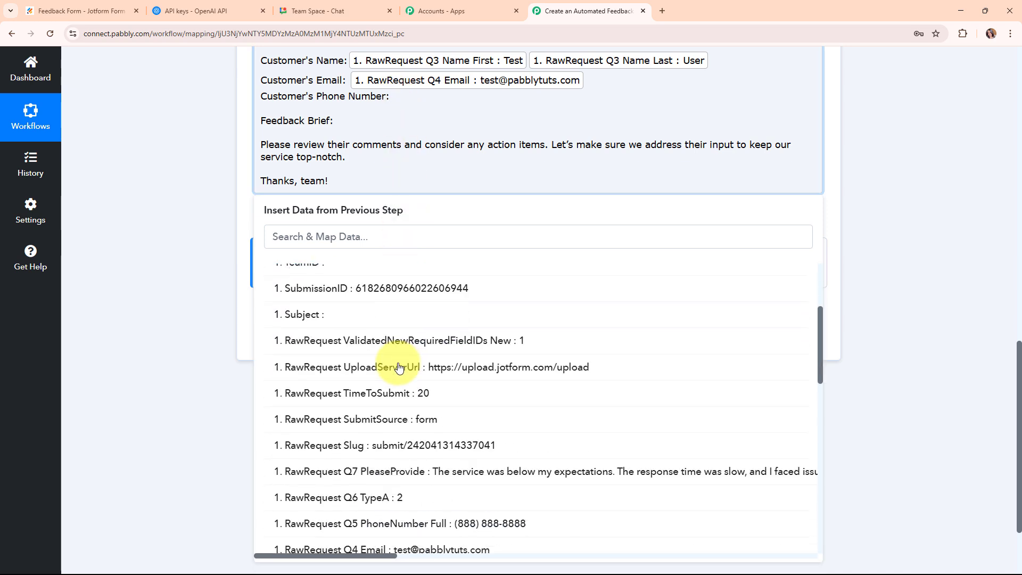
pyautogui.click(396, 533)
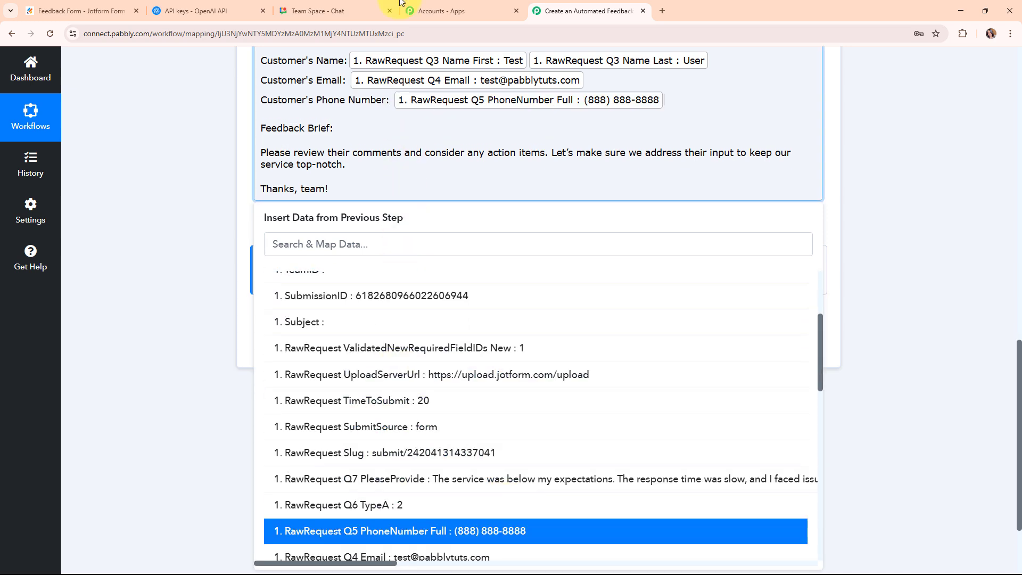
# Step: Map the ChatGPT Choices 0 Message Content value after "Feedback Brief:" in the message
pyautogui.click(349, 128)
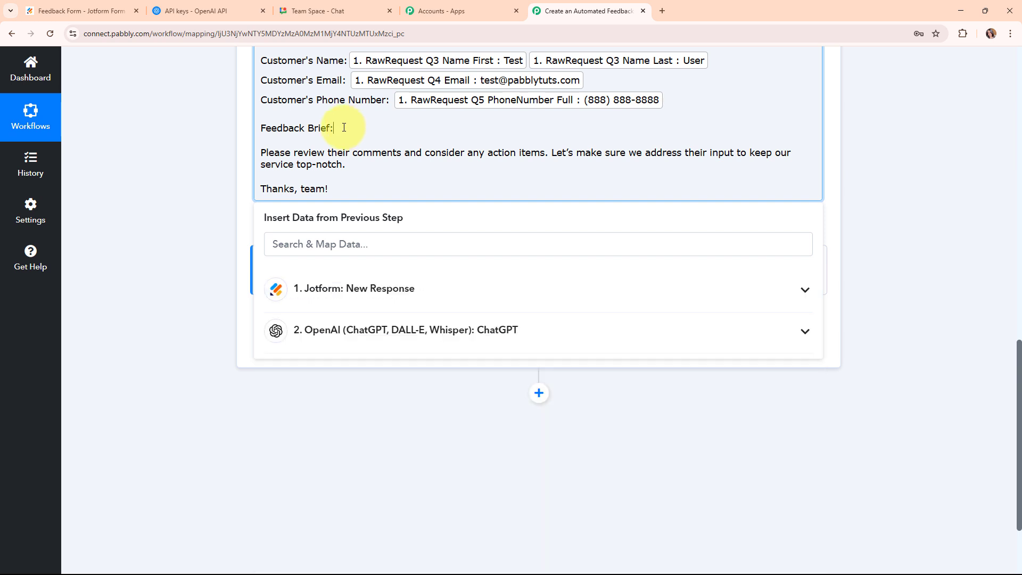
pyautogui.click(352, 341)
pyautogui.scroll(-1, 458, 468)
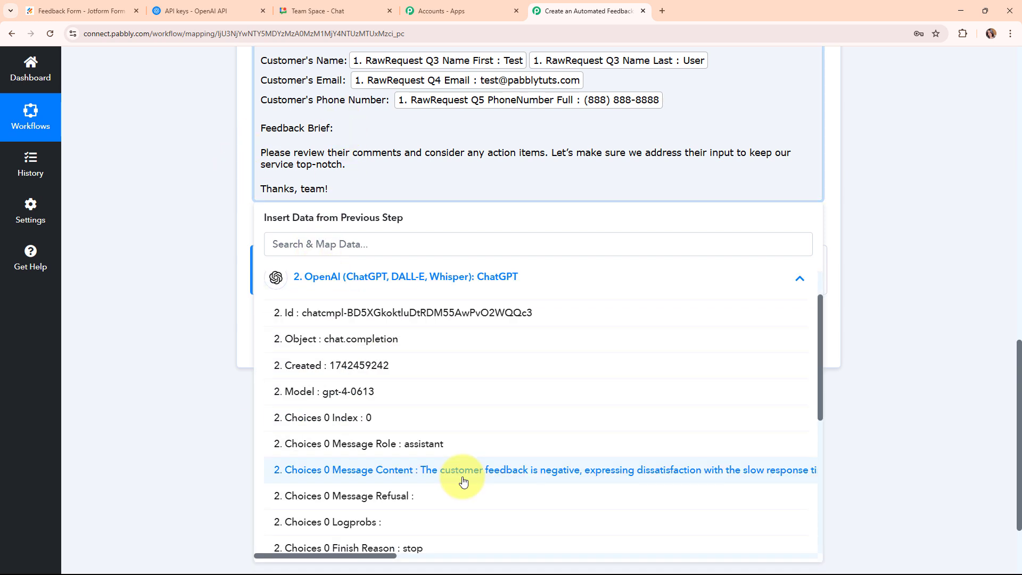
pyautogui.click(464, 482)
pyautogui.click(164, 196)
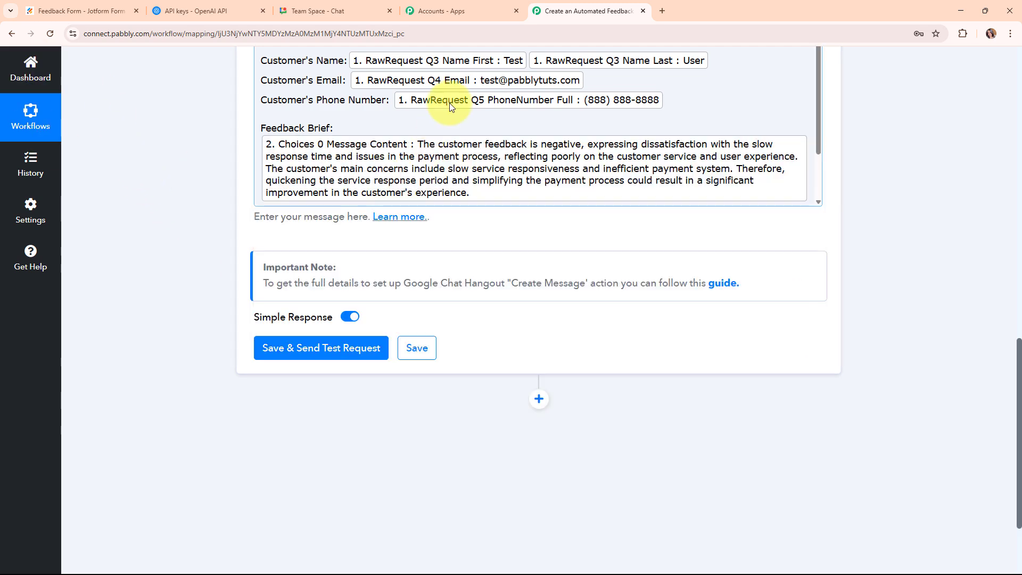
# Step: Save the Google Chat Hangout action with a test request and collapse the action
pyautogui.scroll(-2, 449, 106)
pyautogui.scroll(-2, 448, 117)
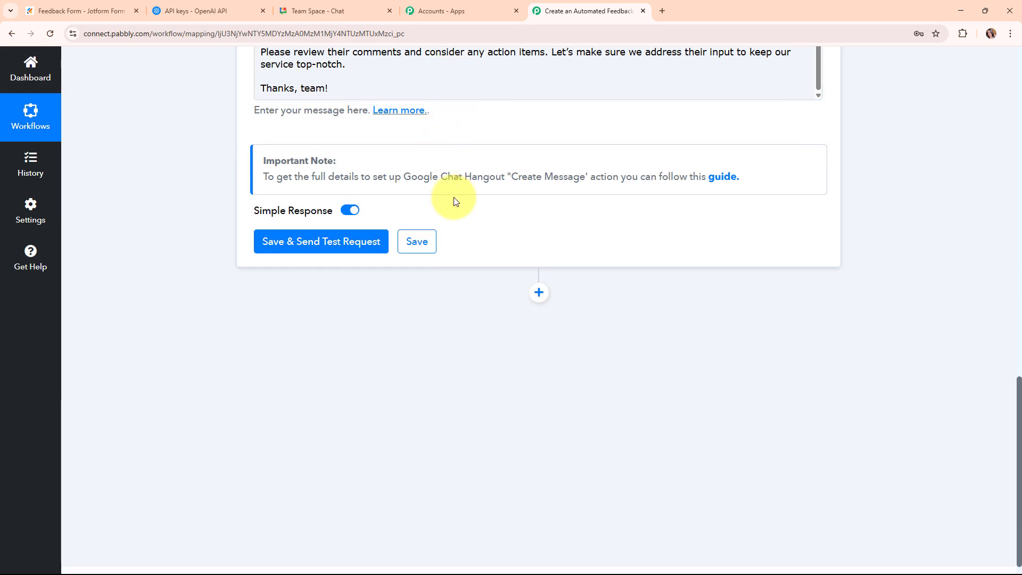
pyautogui.click(324, 242)
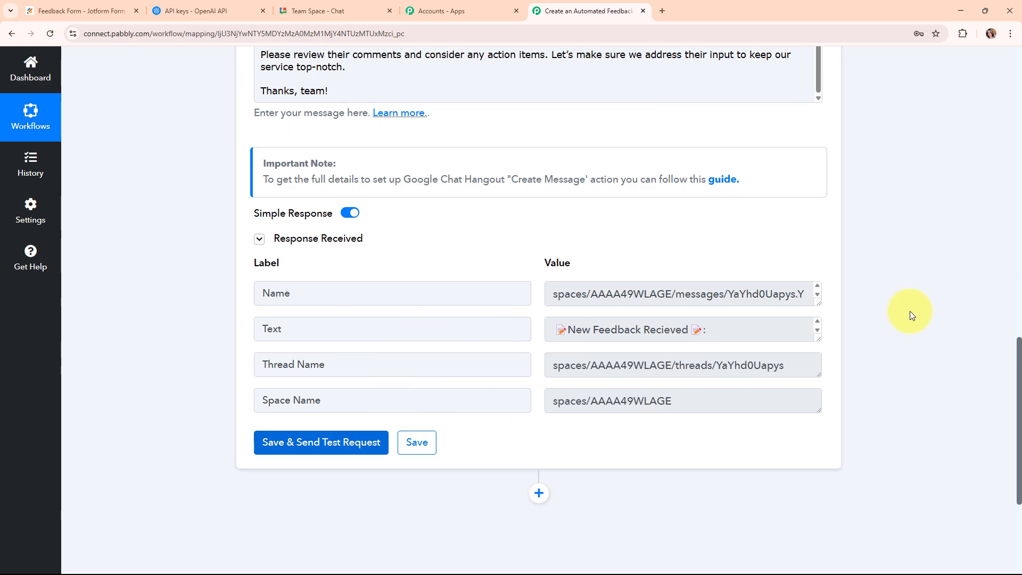
pyautogui.scroll(4, 908, 311)
pyautogui.scroll(8, 905, 314)
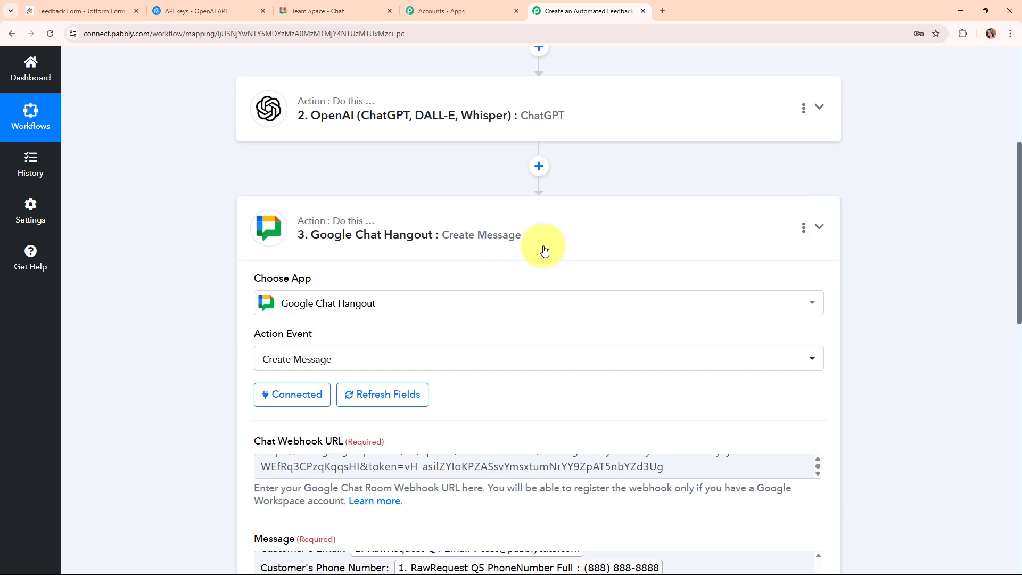
pyautogui.click(535, 248)
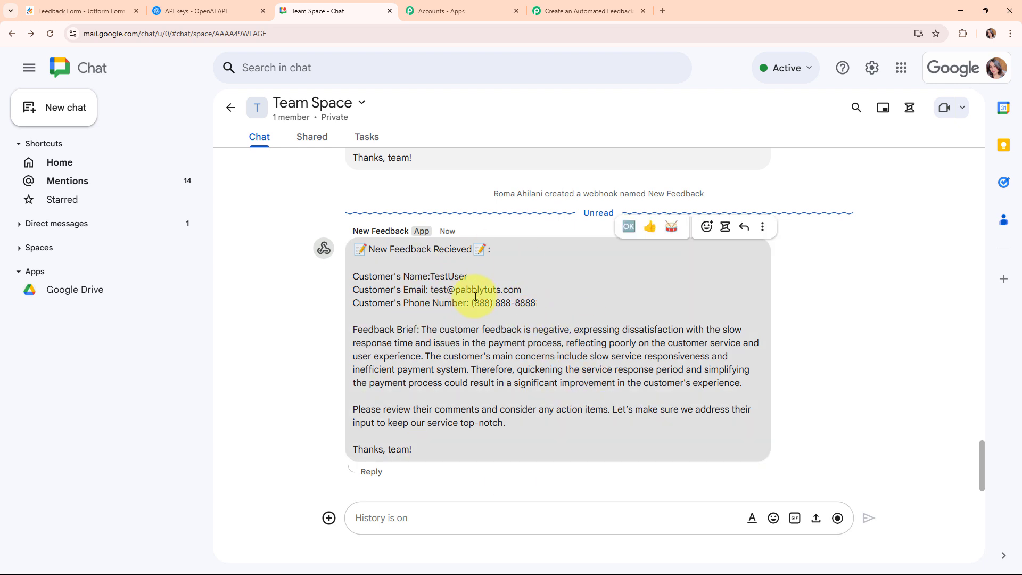
# Step: Read the feedback brief posted in Team Space, and return to Pabbly Connect to review the workflow's title and steps
pyautogui.moveTo(422, 329); pyautogui.dragTo(739, 381)
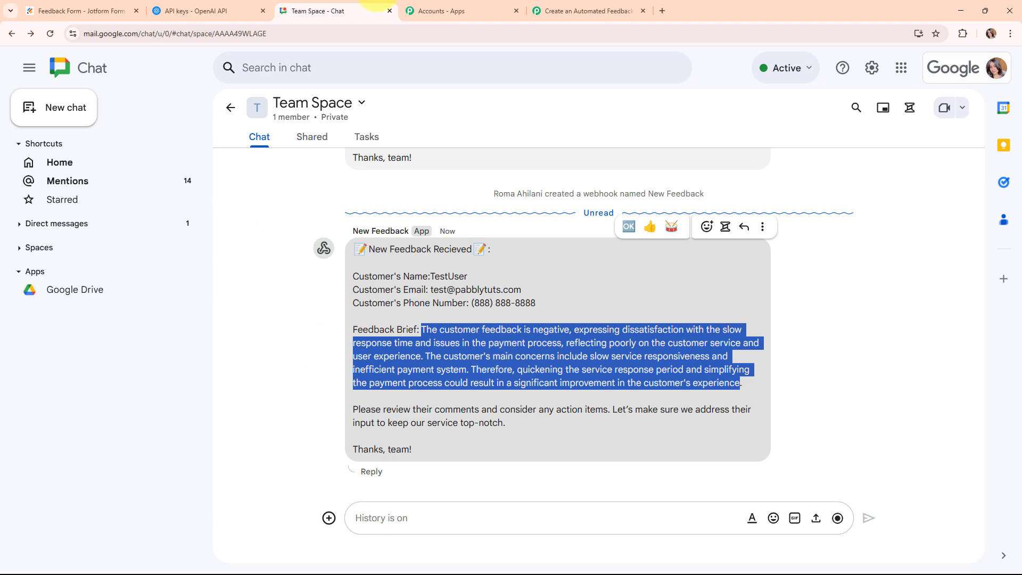
pyautogui.click(580, 10)
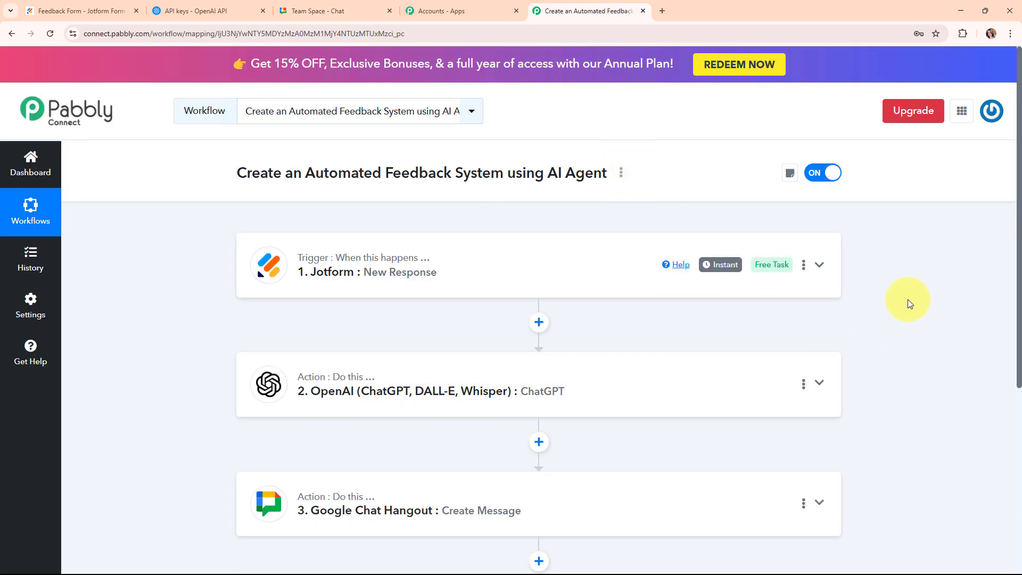
pyautogui.scroll(-1, 908, 299)
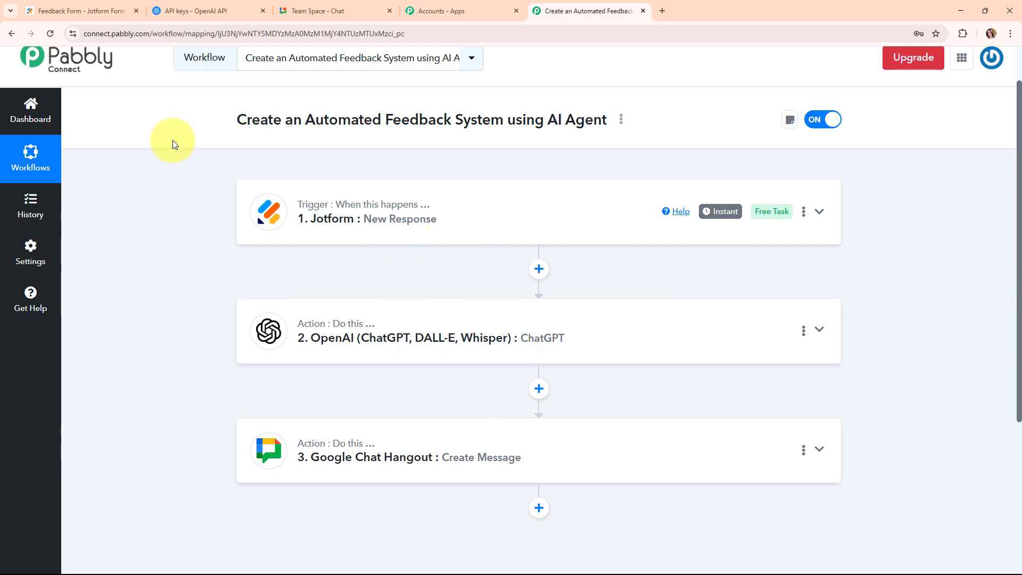
pyautogui.moveTo(240, 121); pyautogui.dragTo(617, 120)
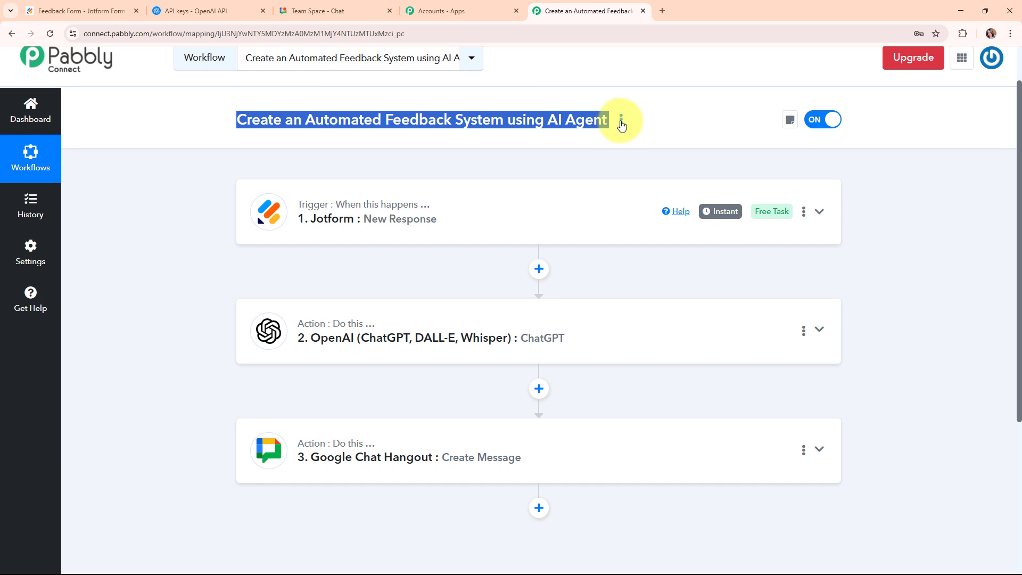